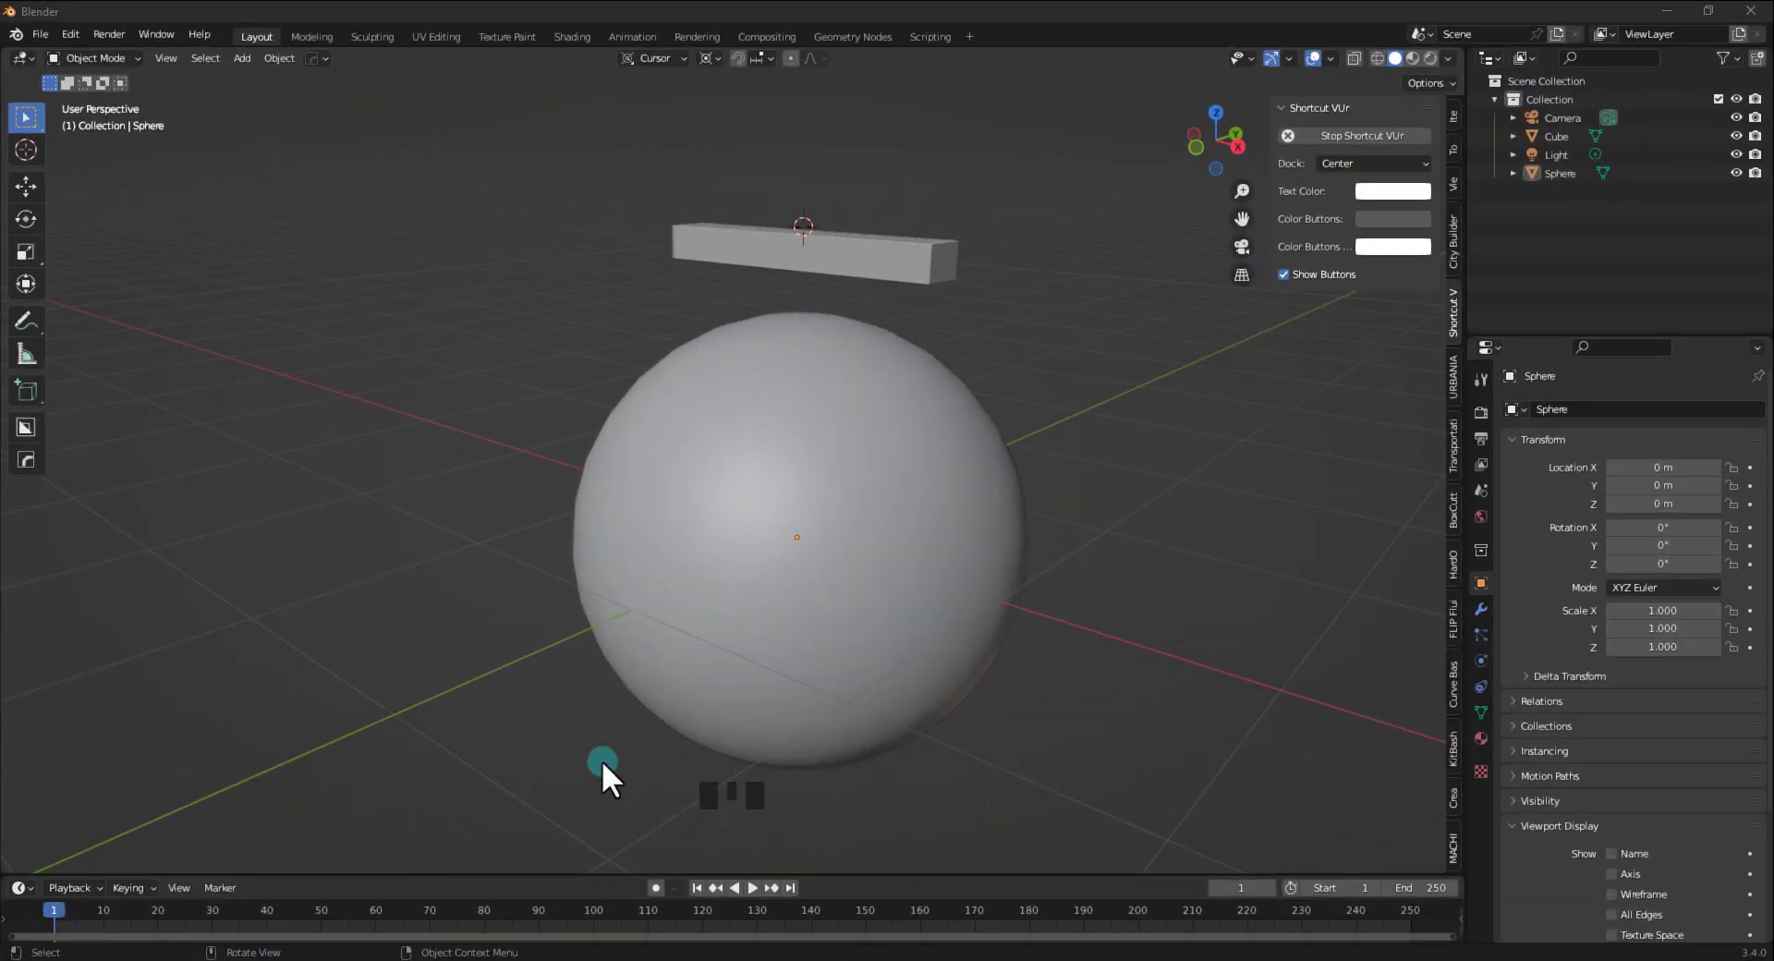
{"action": "middle_click_drag", "start_coordinate": [741, 475], "coordinate": [846, 405]}
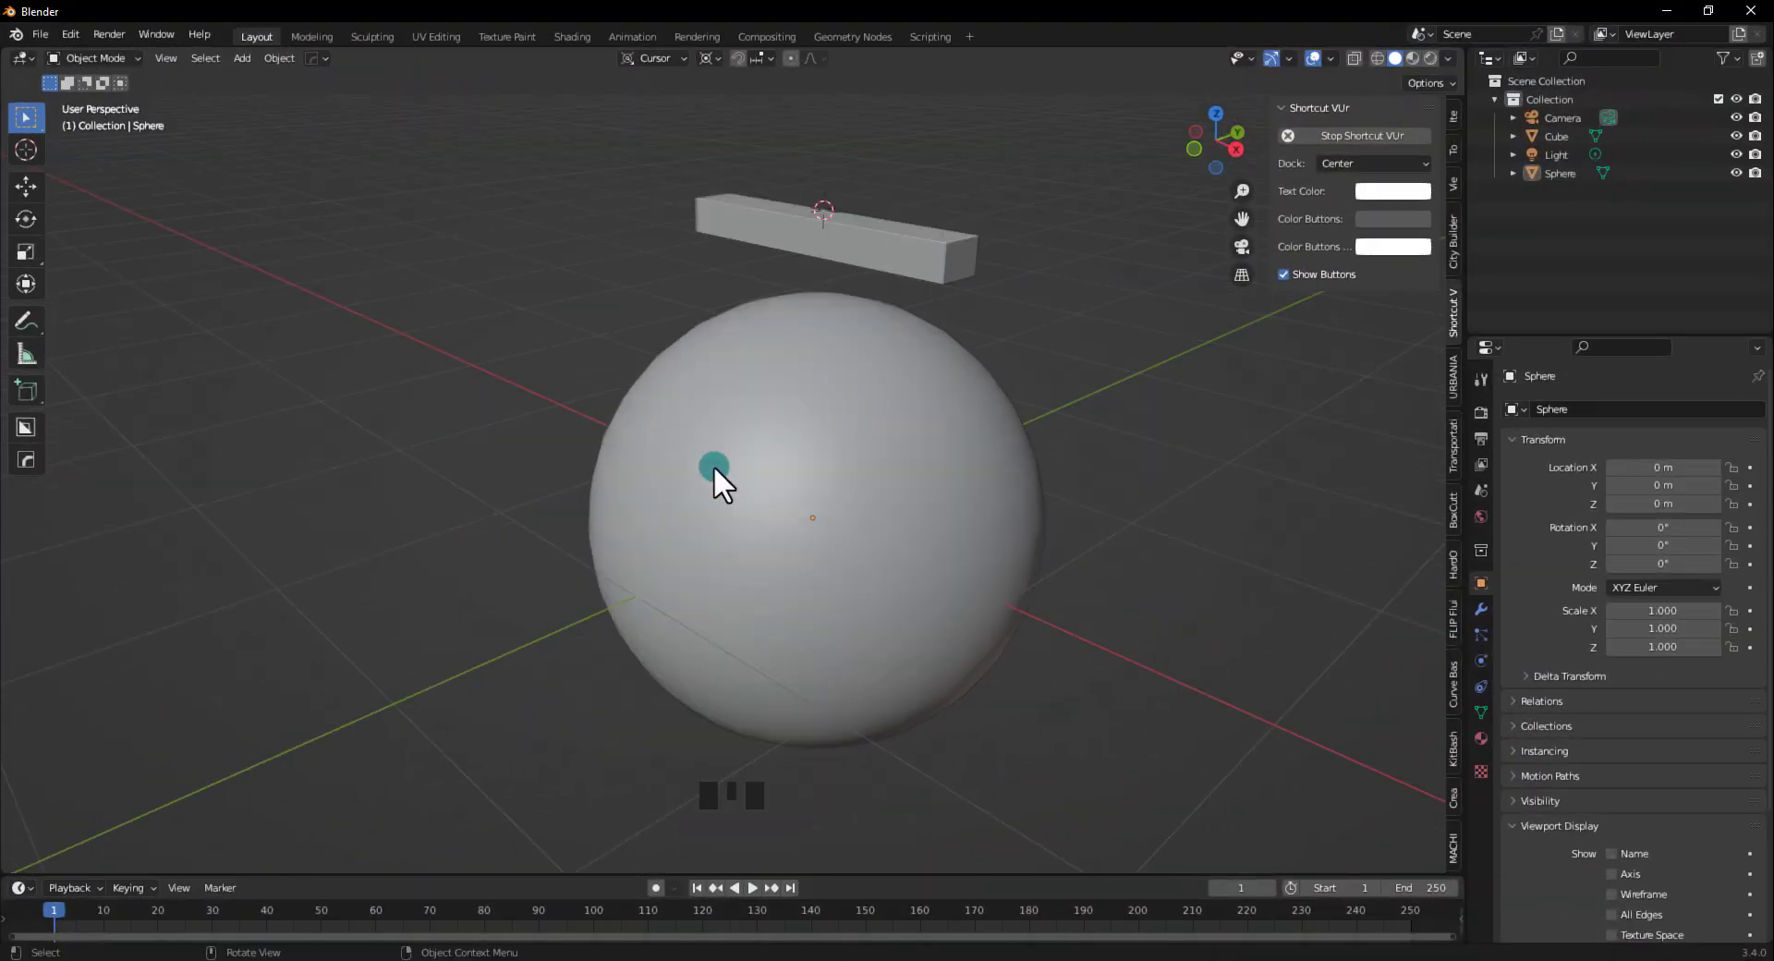
{"action": "mouse_move", "coordinate": [737, 420]}
{"action": "middle_mouse_down"}
{"action": "mouse_move", "coordinate": [772, 406]}
{"action": "mouse_move", "coordinate": [721, 428]}
{"action": "middle_mouse_up"}
{"action": "middle_click_drag", "start_coordinate": [838, 270], "coordinate": [848, 282]}
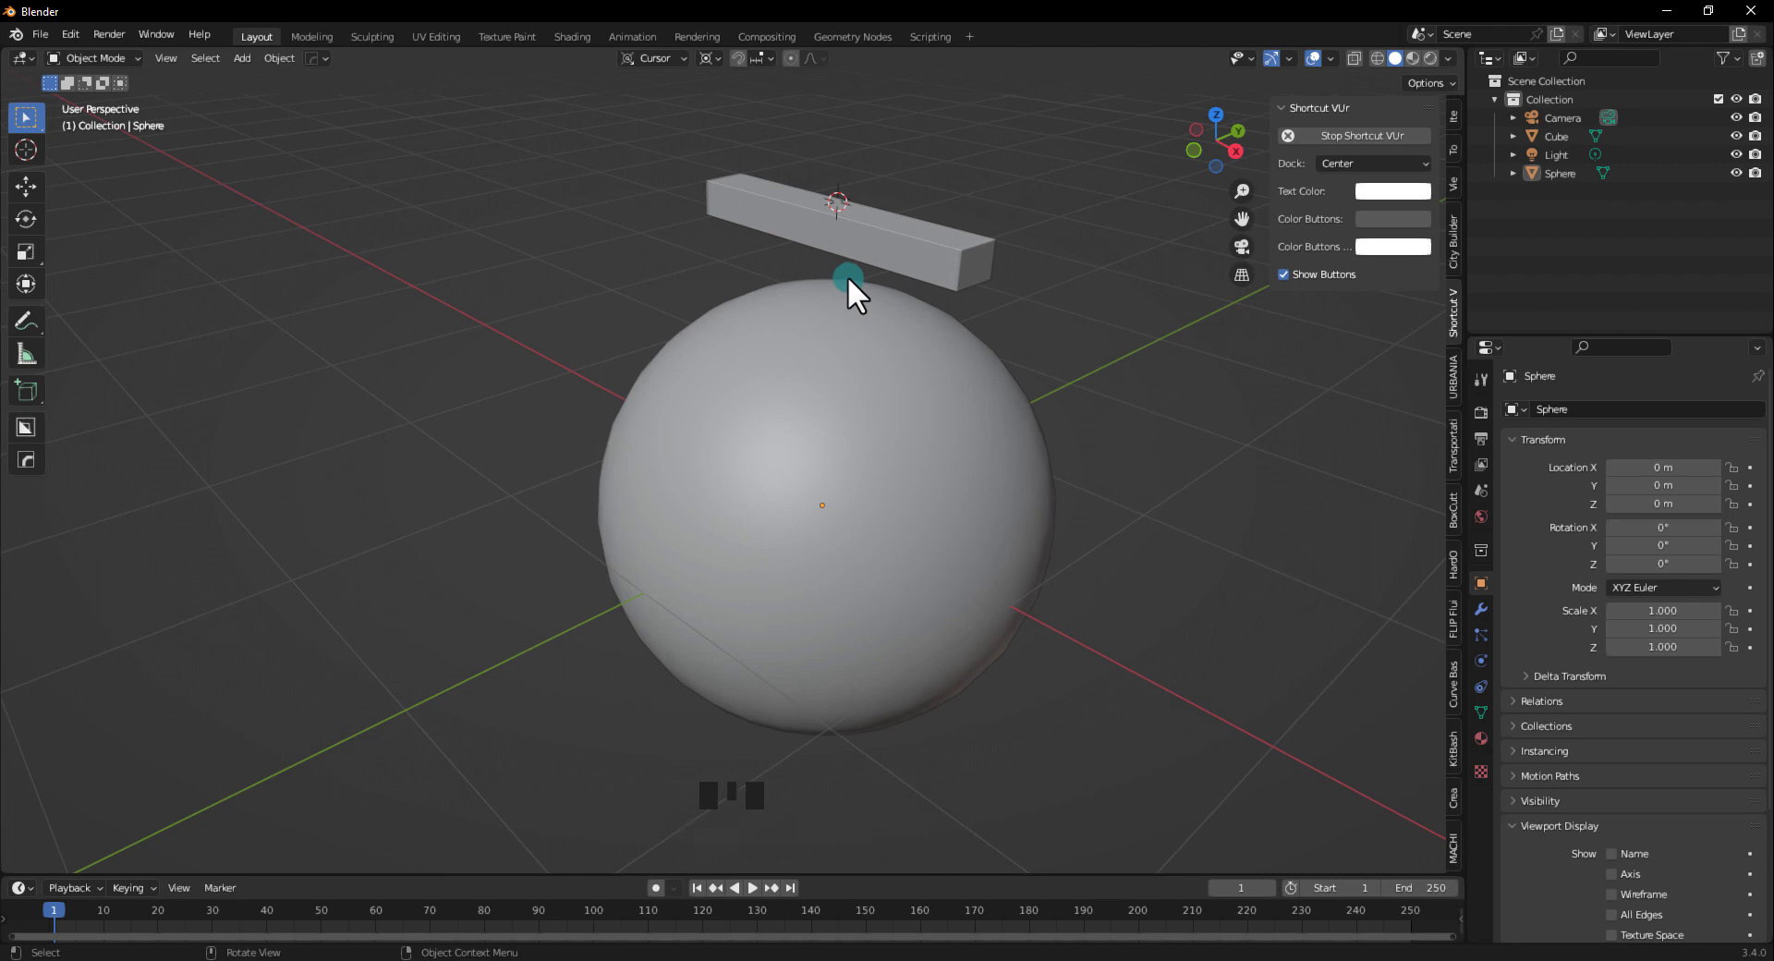
{"action": "middle_click_drag", "start_coordinate": [846, 275], "coordinate": [891, 238]}
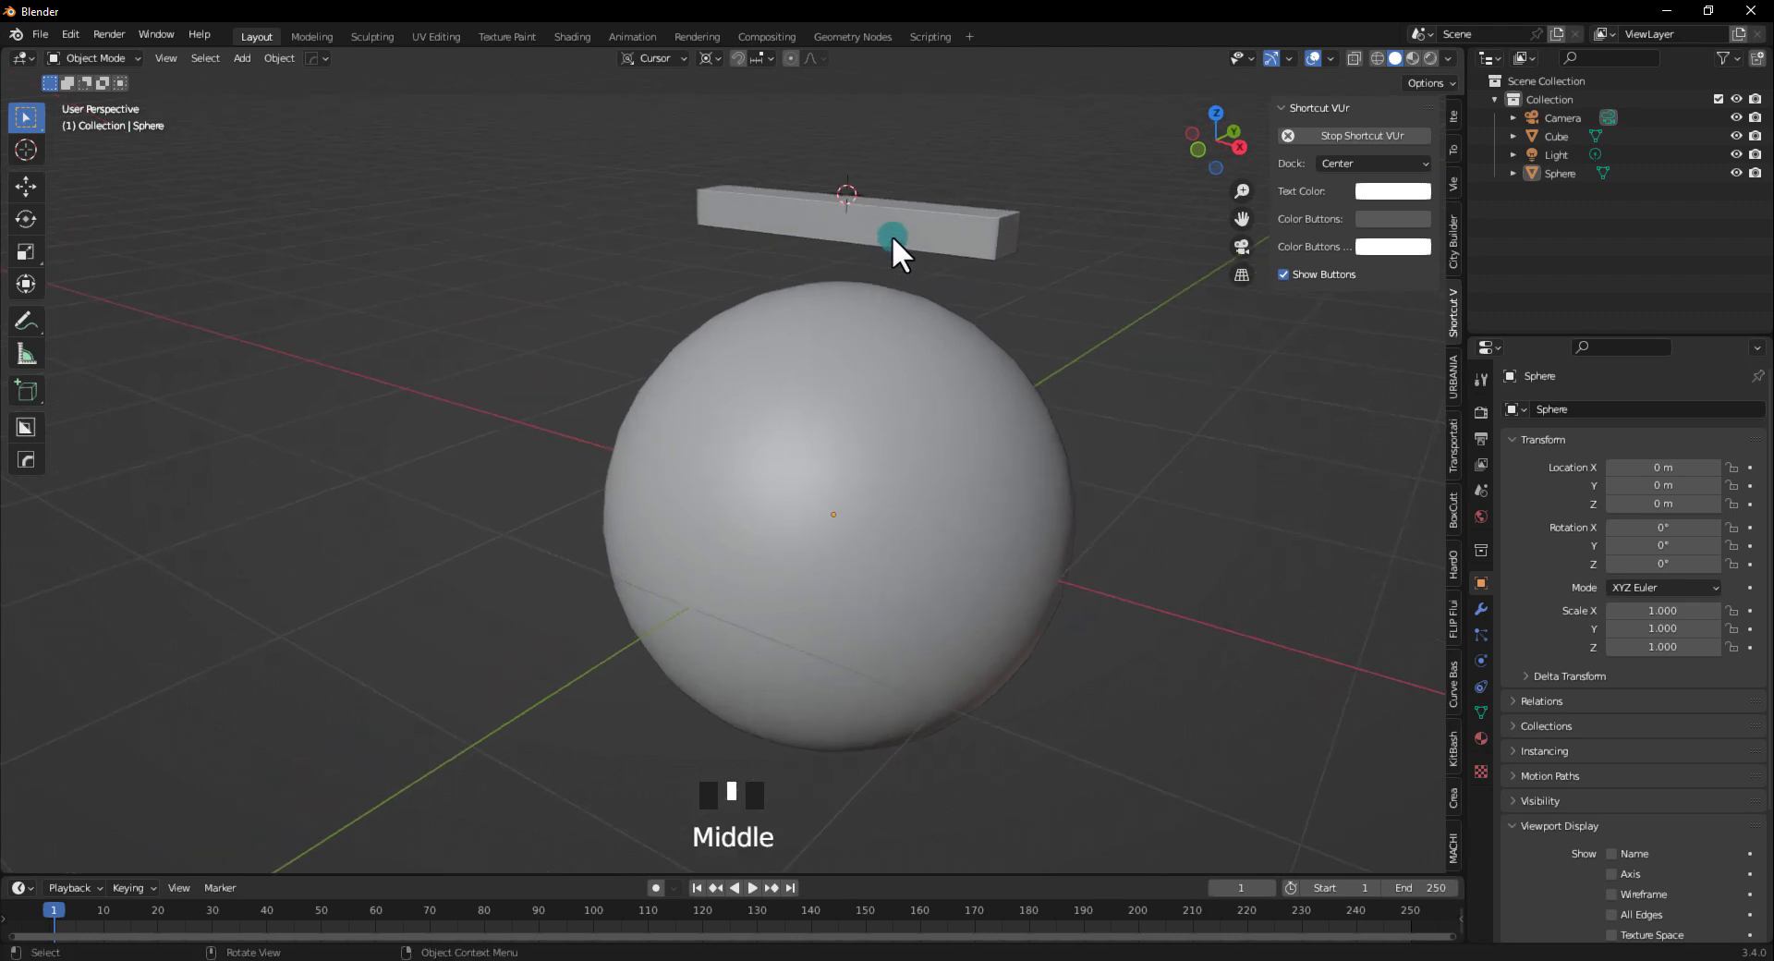
{"action": "mouse_move", "coordinate": [849, 338]}
{"action": "middle_mouse_down"}
{"action": "mouse_move", "coordinate": [878, 348]}
{"action": "mouse_move", "coordinate": [828, 337]}
{"action": "middle_mouse_up"}
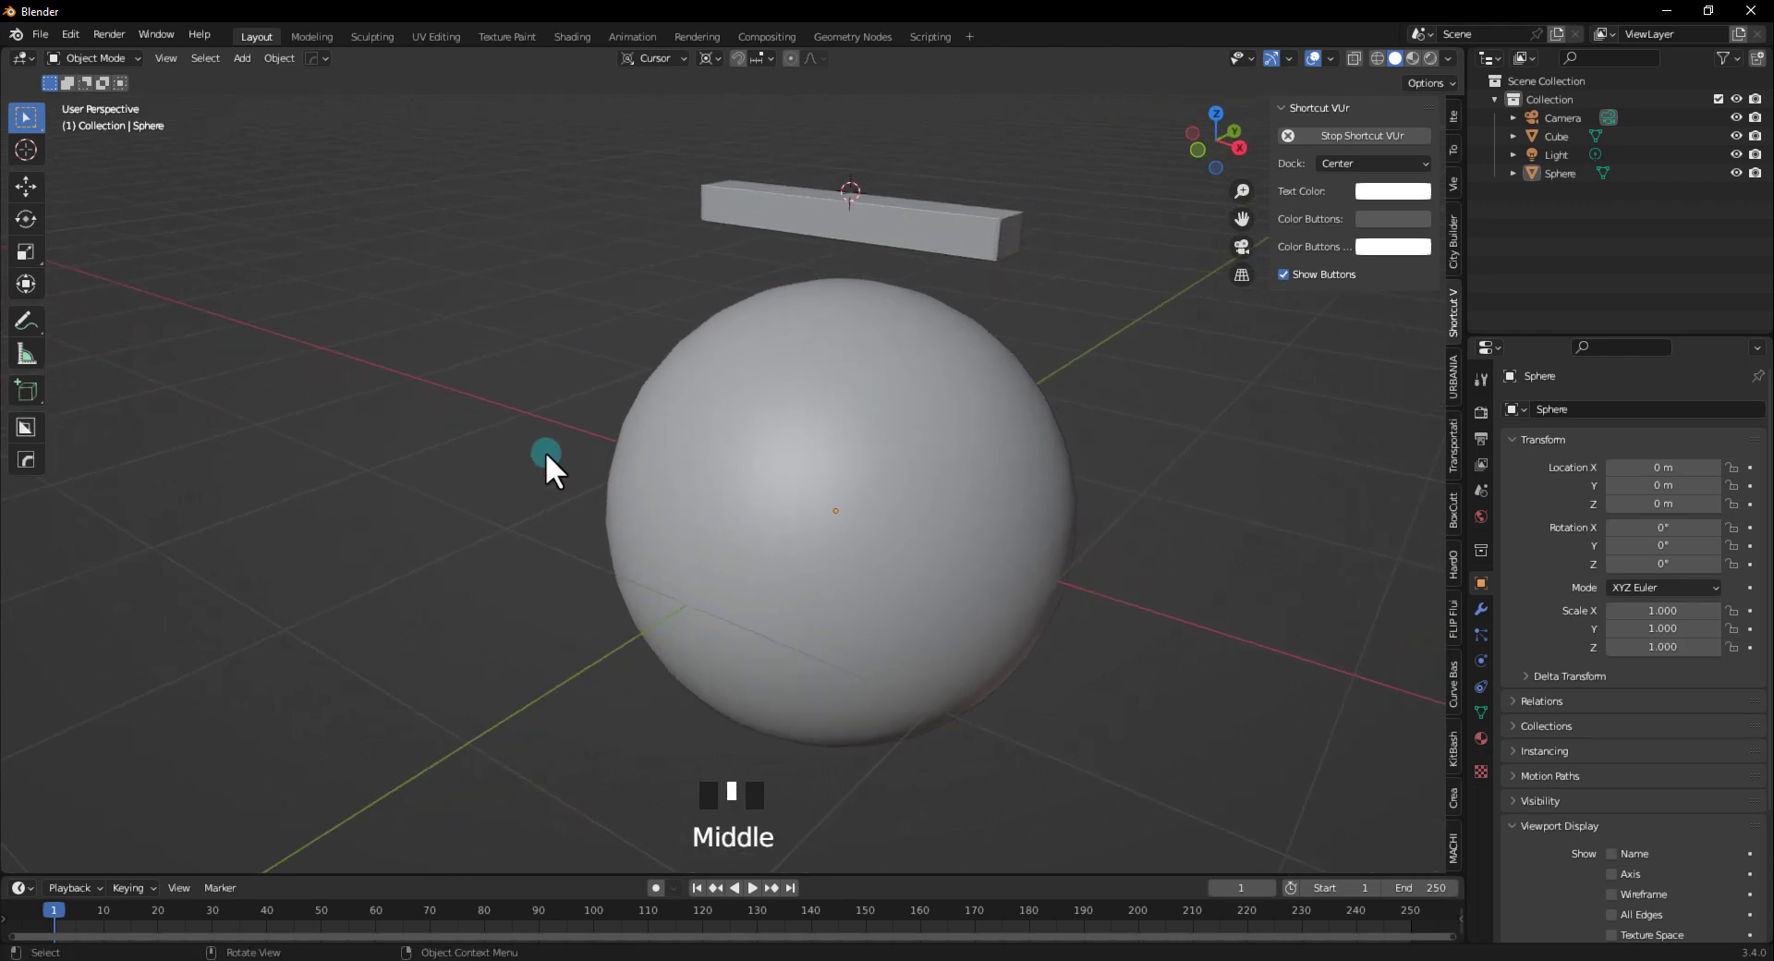
{"action": "middle_click_drag", "start_coordinate": [900, 392], "coordinate": [942, 248]}
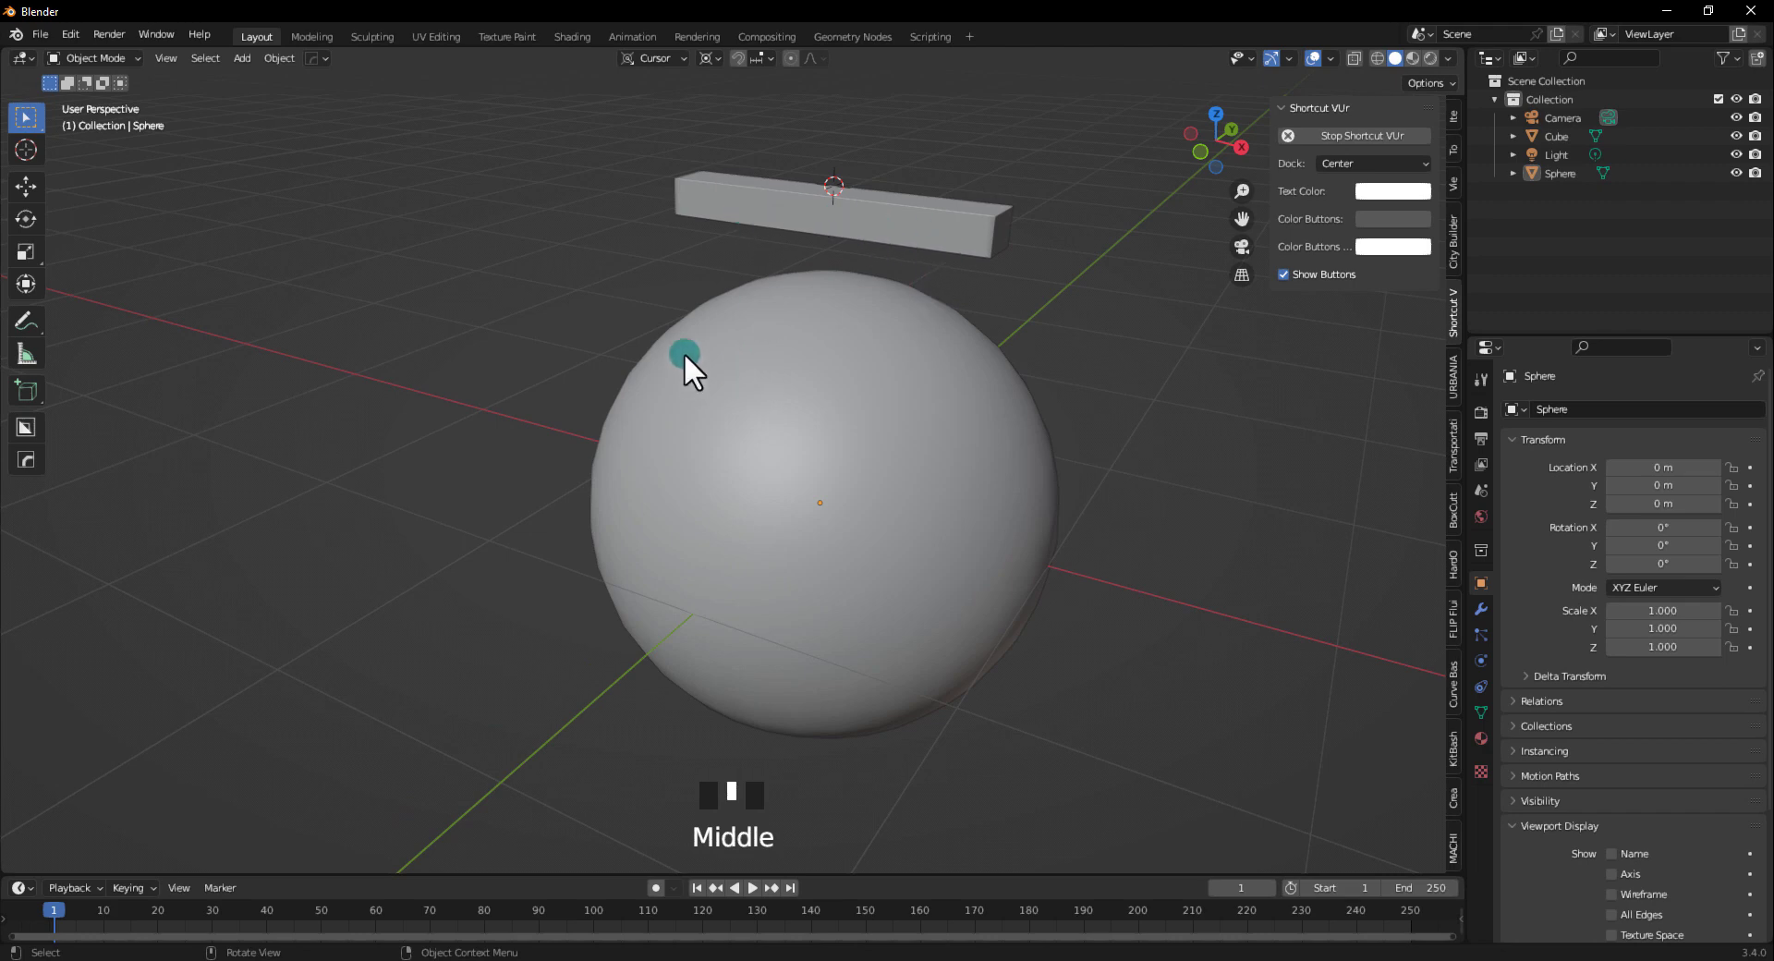
{"action": "middle_click_drag", "start_coordinate": [684, 352], "coordinate": [699, 314]}
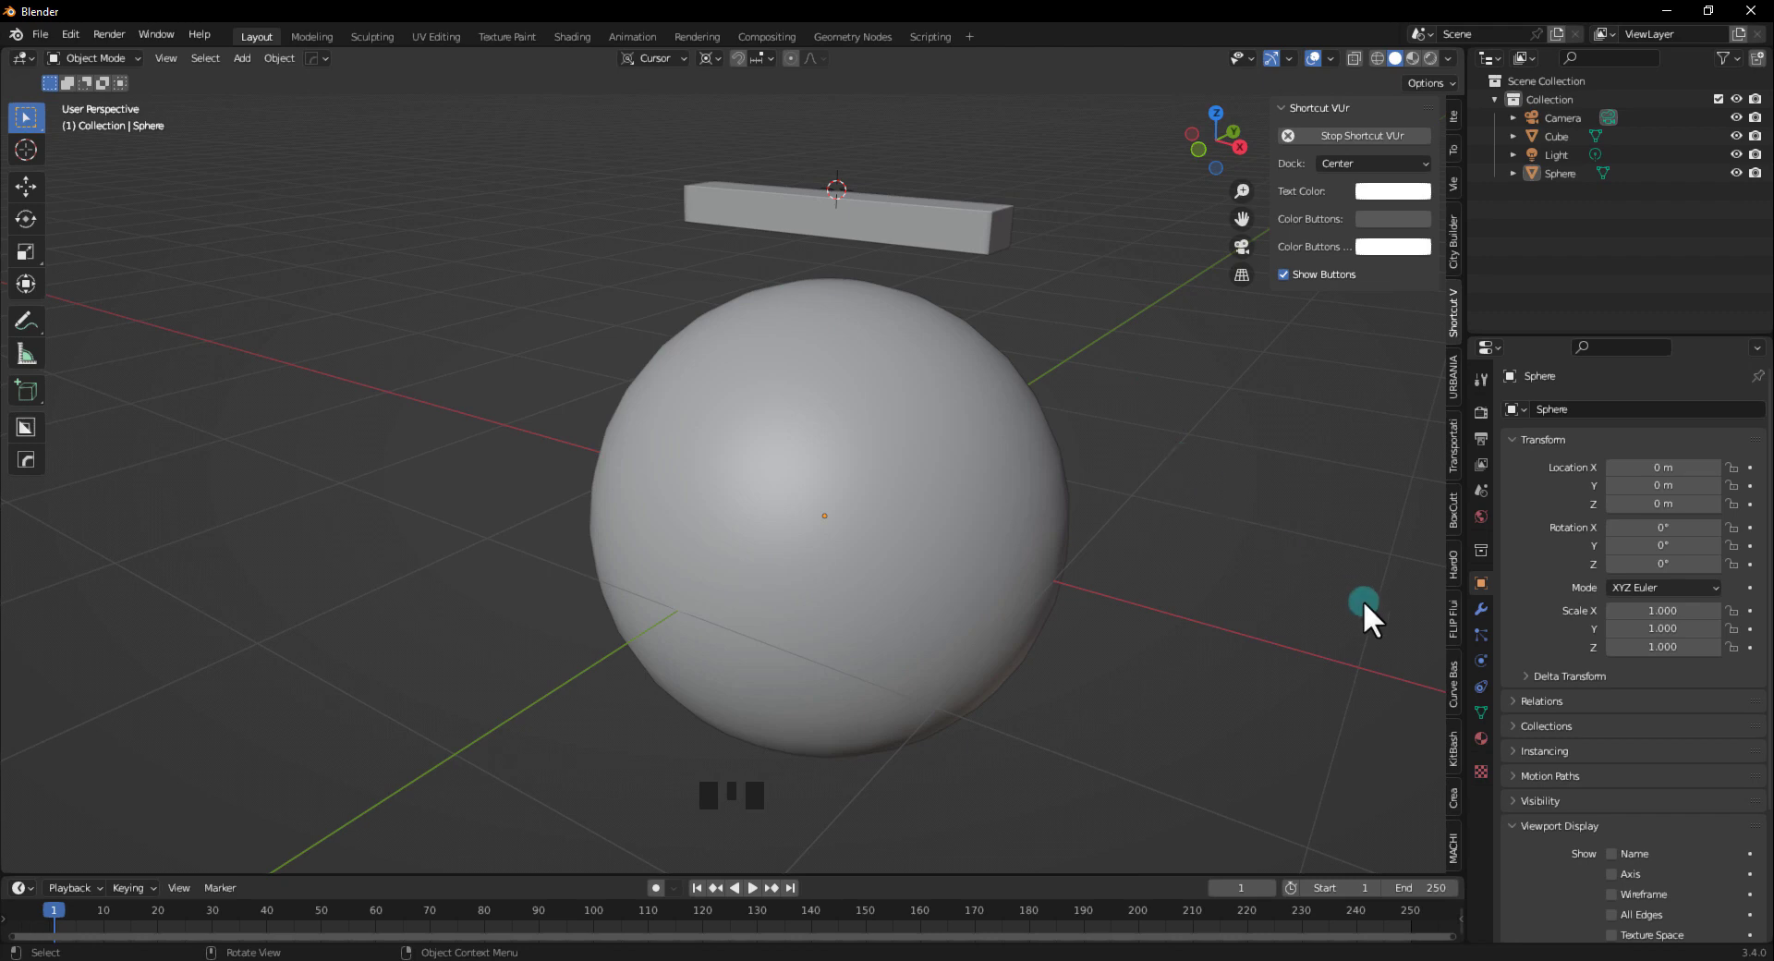
Open the modifier properties and look through the list of available modifiers
{"action": "left_click", "coordinate": [1482, 610]}
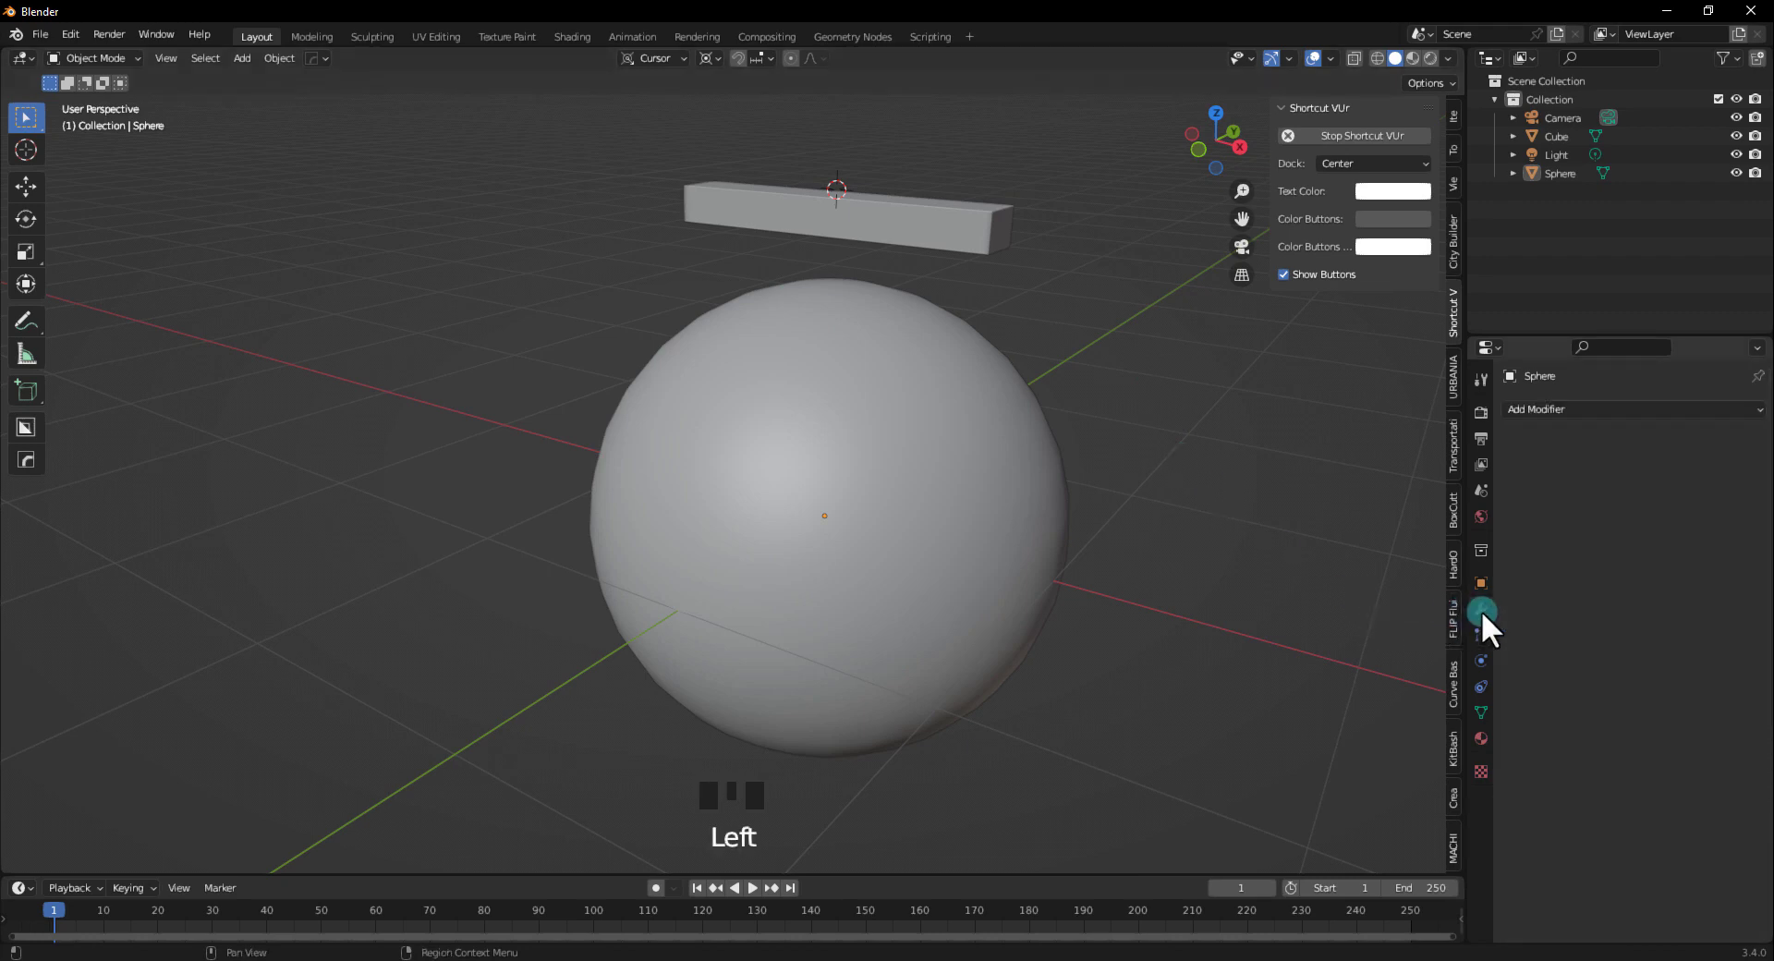
{"action": "left_click", "coordinate": [1533, 406]}
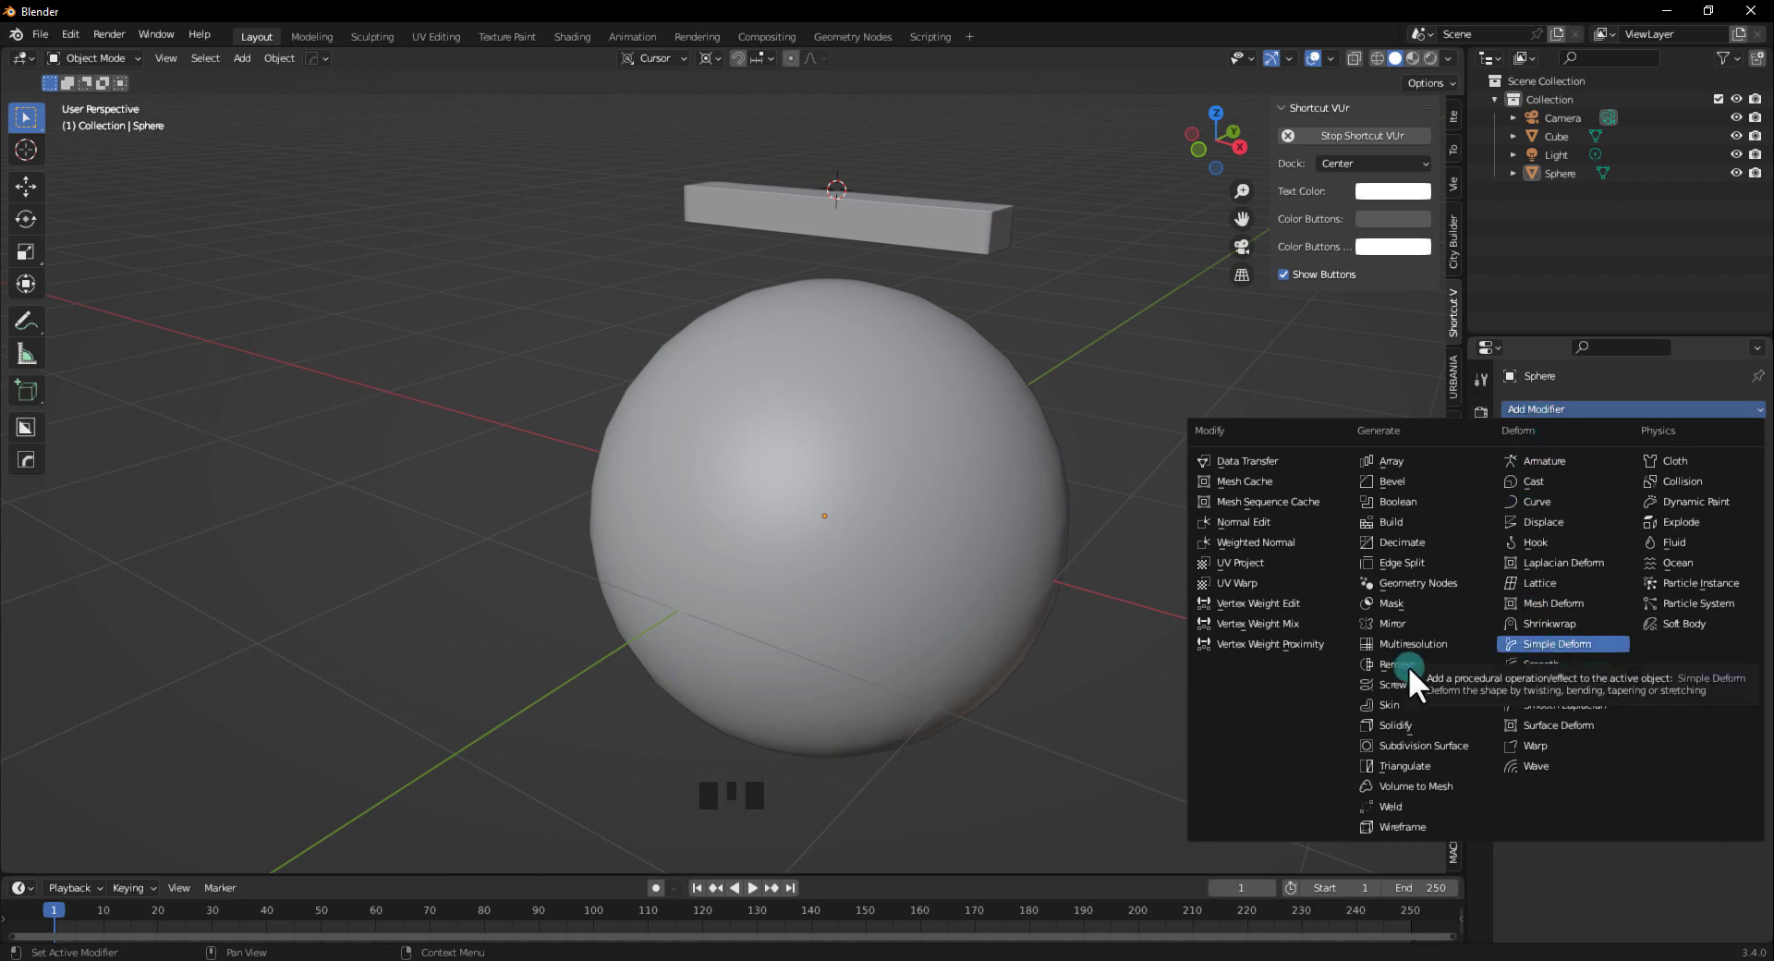
{"action": "left_click", "coordinate": [1104, 643]}
Examine the mesh subdivisions along the bar above the sphere in Edit Mode, up close and from the front
{"action": "left_click", "coordinate": [946, 221]}
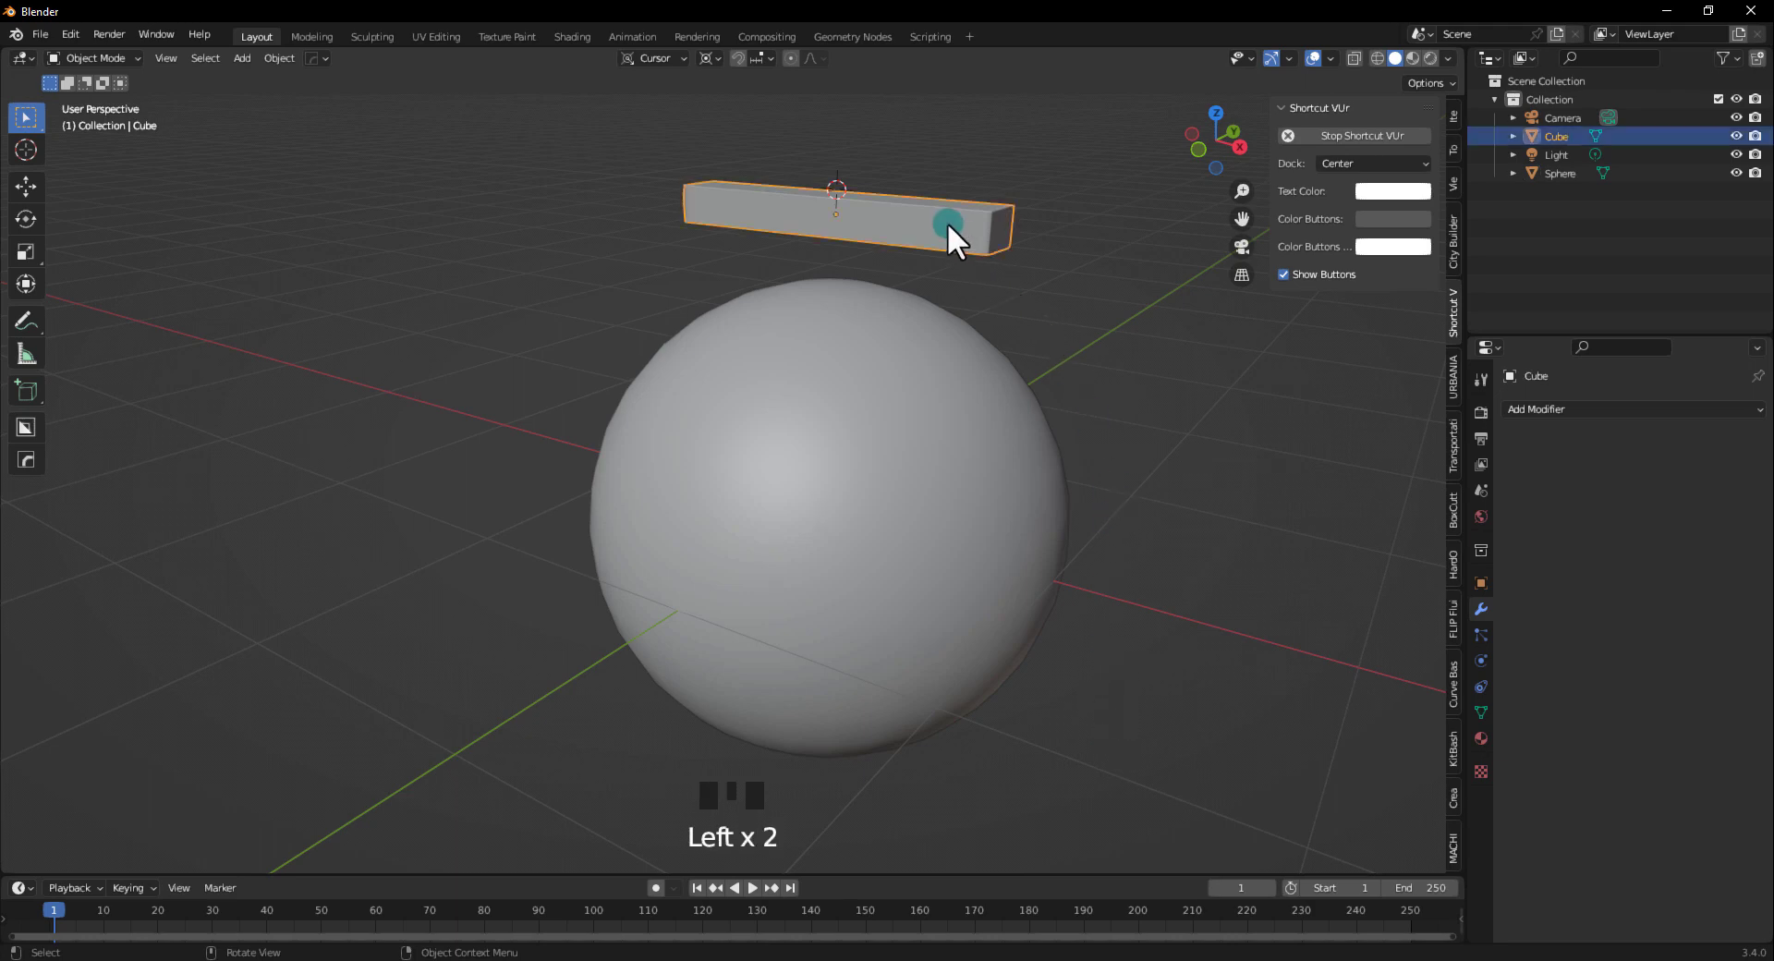
{"action": "key", "text": "Tab"}
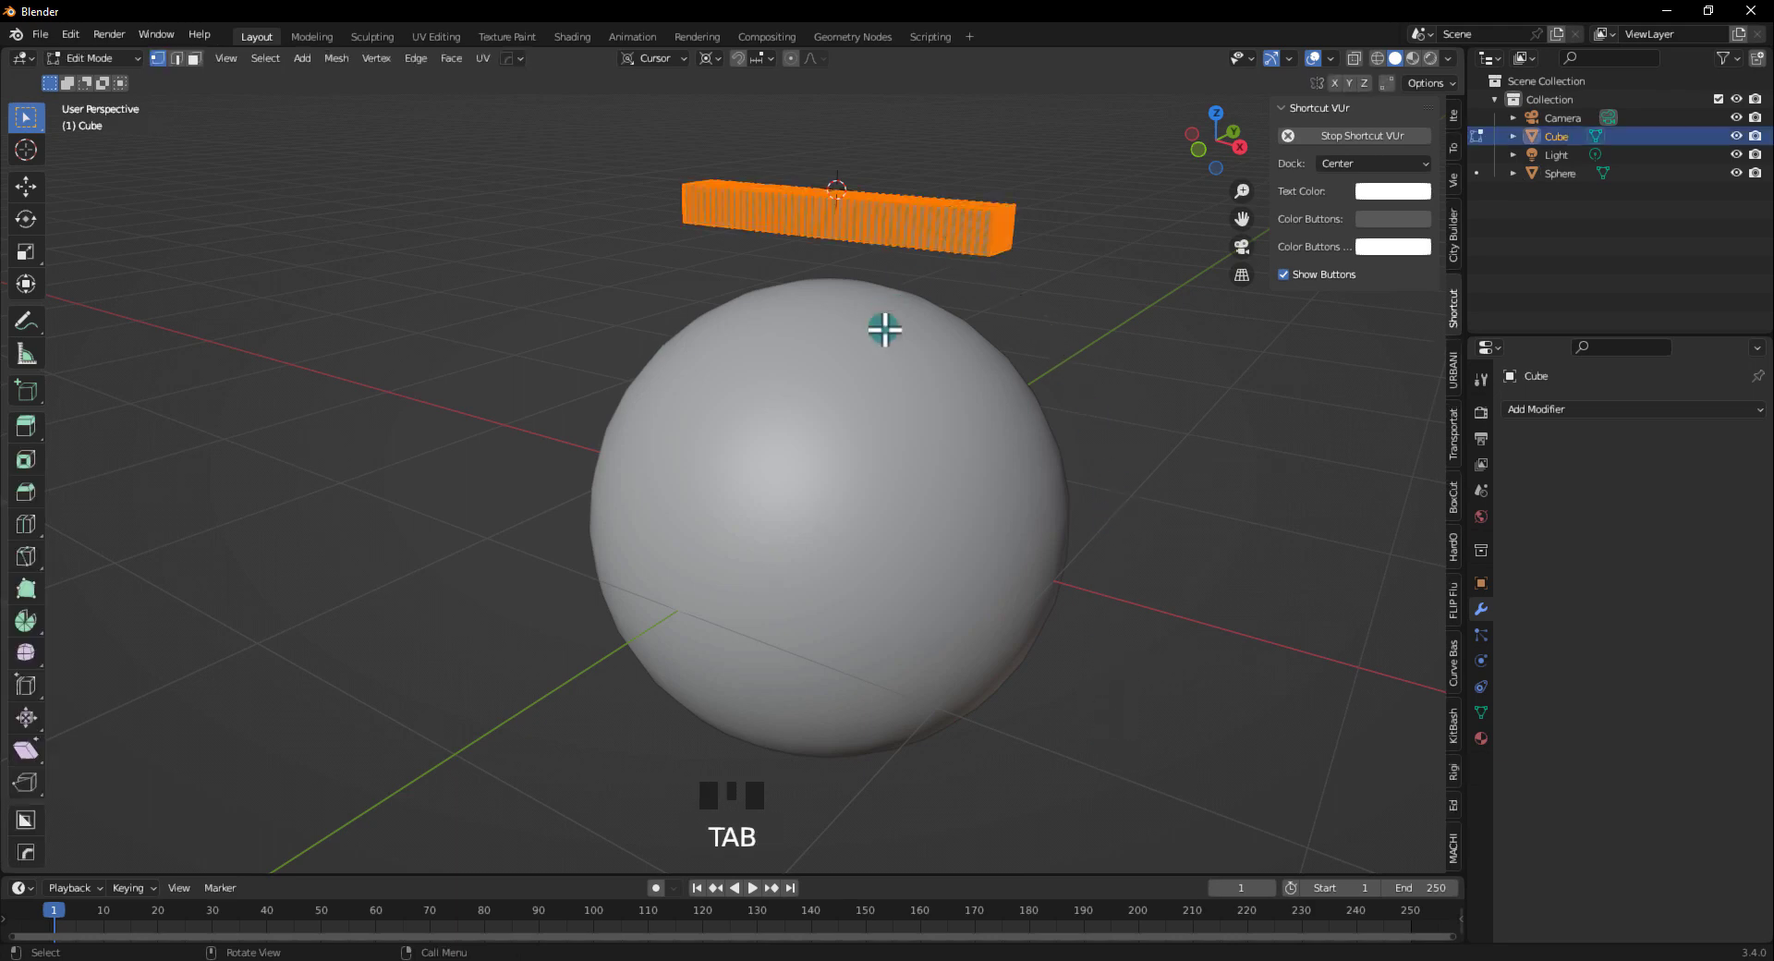
{"action": "middle_click_drag", "start_coordinate": [909, 266], "coordinate": [875, 317]}
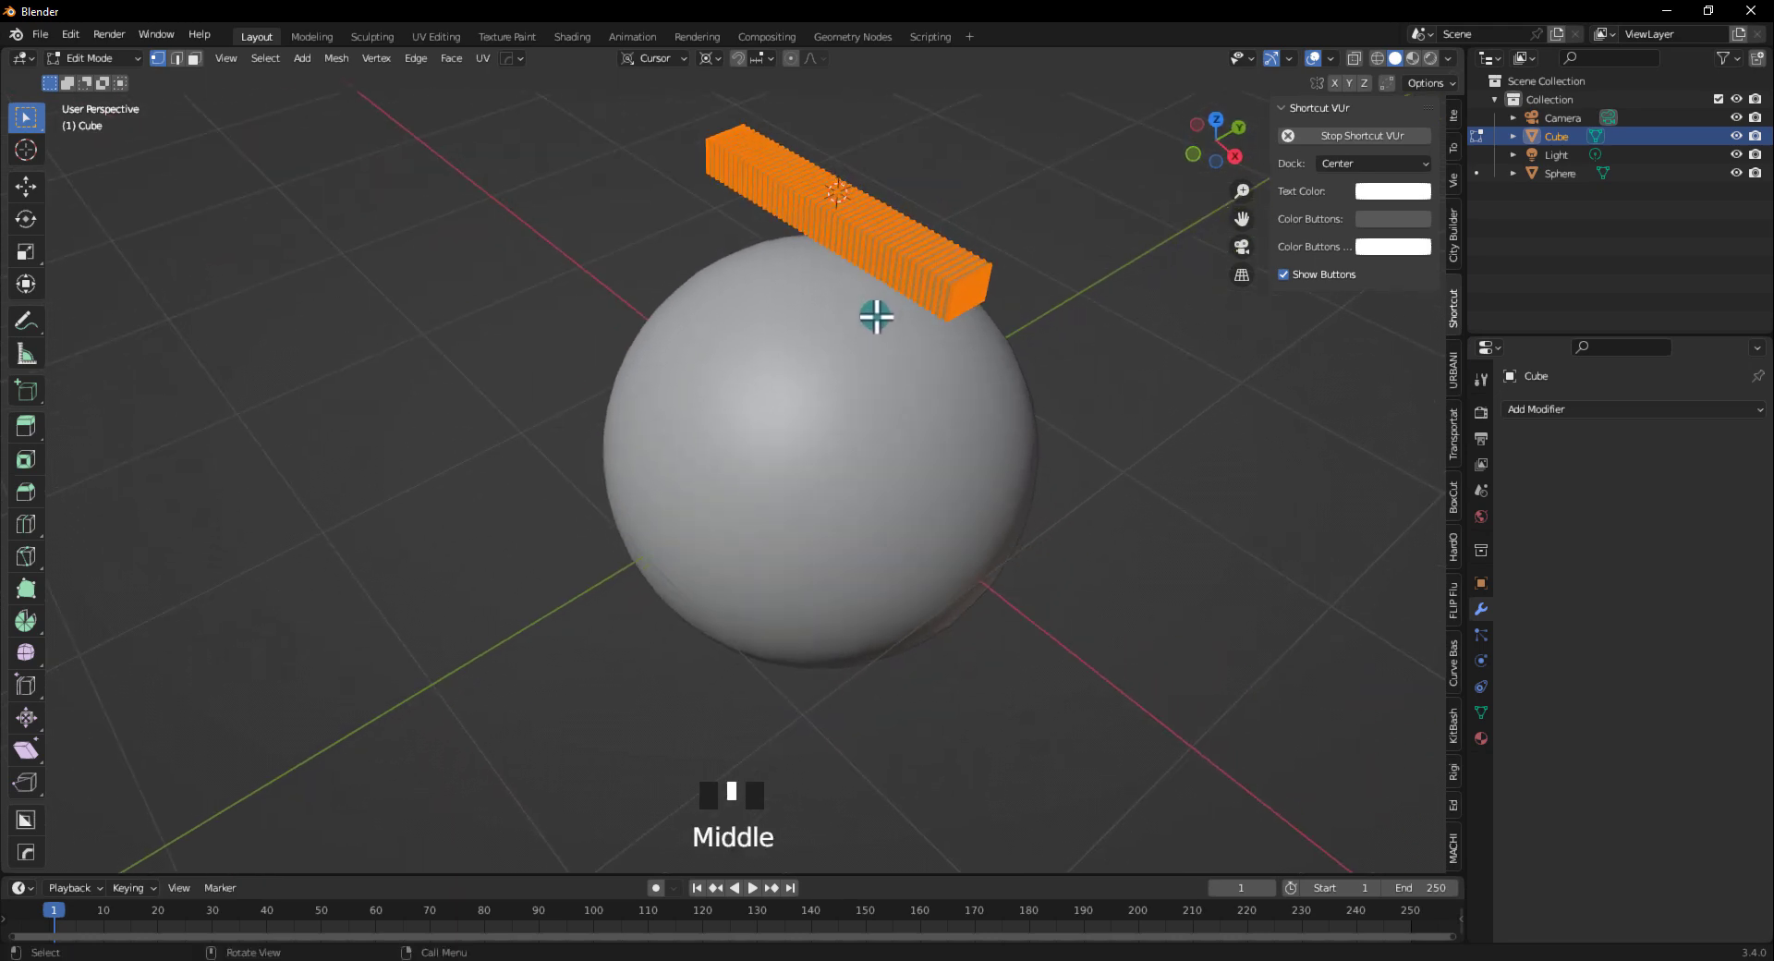
{"action": "scroll", "coordinate": [923, 199], "scroll_direction": "up", "scroll_amount": 4}
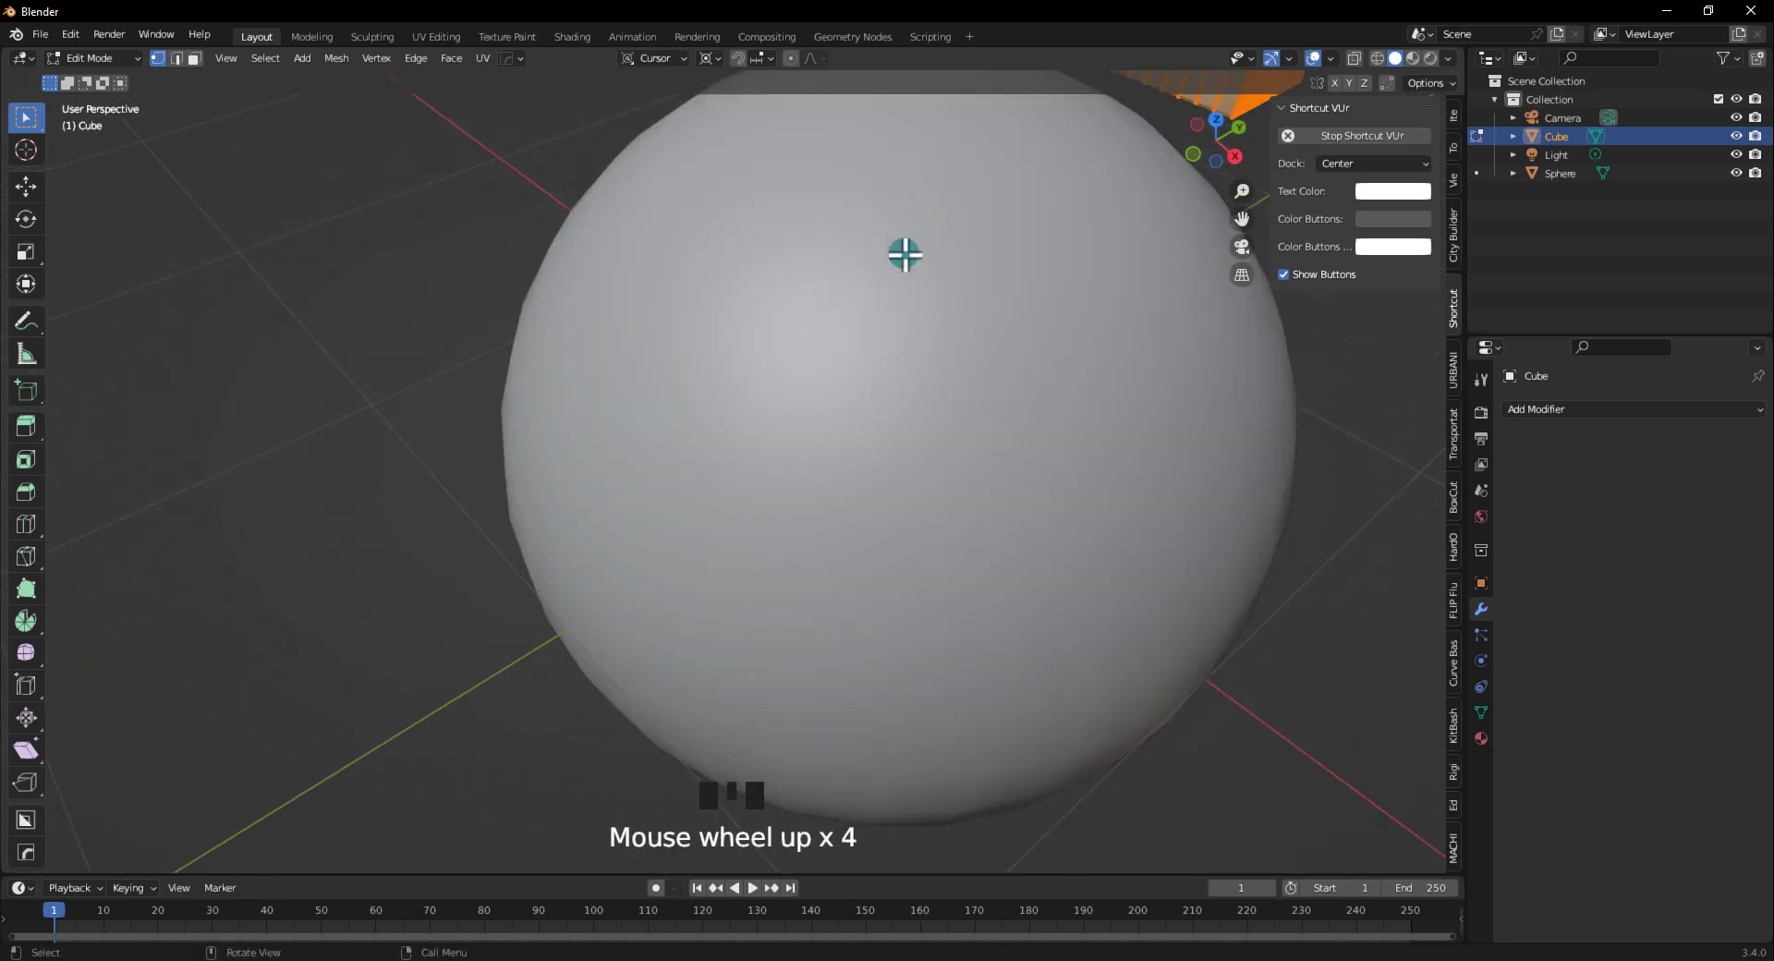
{"action": "middle_click_drag", "start_coordinate": [919, 292], "coordinate": [831, 720], "text": "shift"}
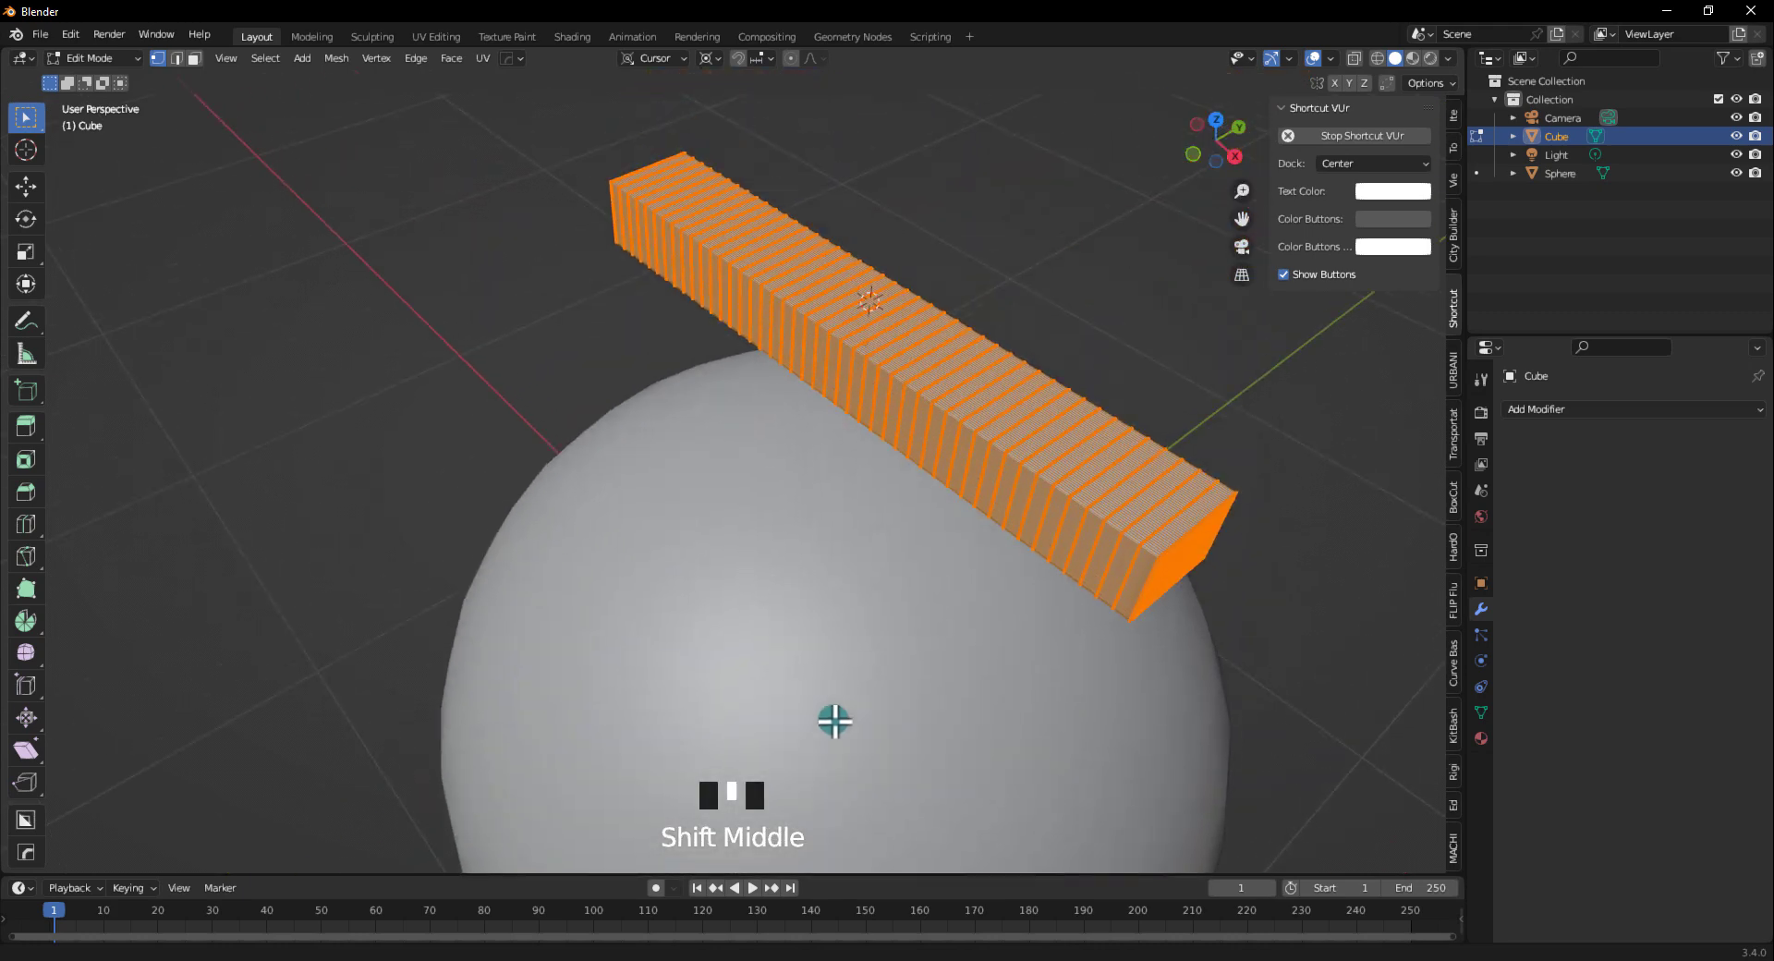
{"action": "left_click", "coordinate": [1150, 388]}
{"action": "middle_click_drag", "start_coordinate": [835, 400], "coordinate": [878, 384]}
{"action": "scroll", "coordinate": [879, 427], "scroll_direction": "up", "scroll_amount": 4}
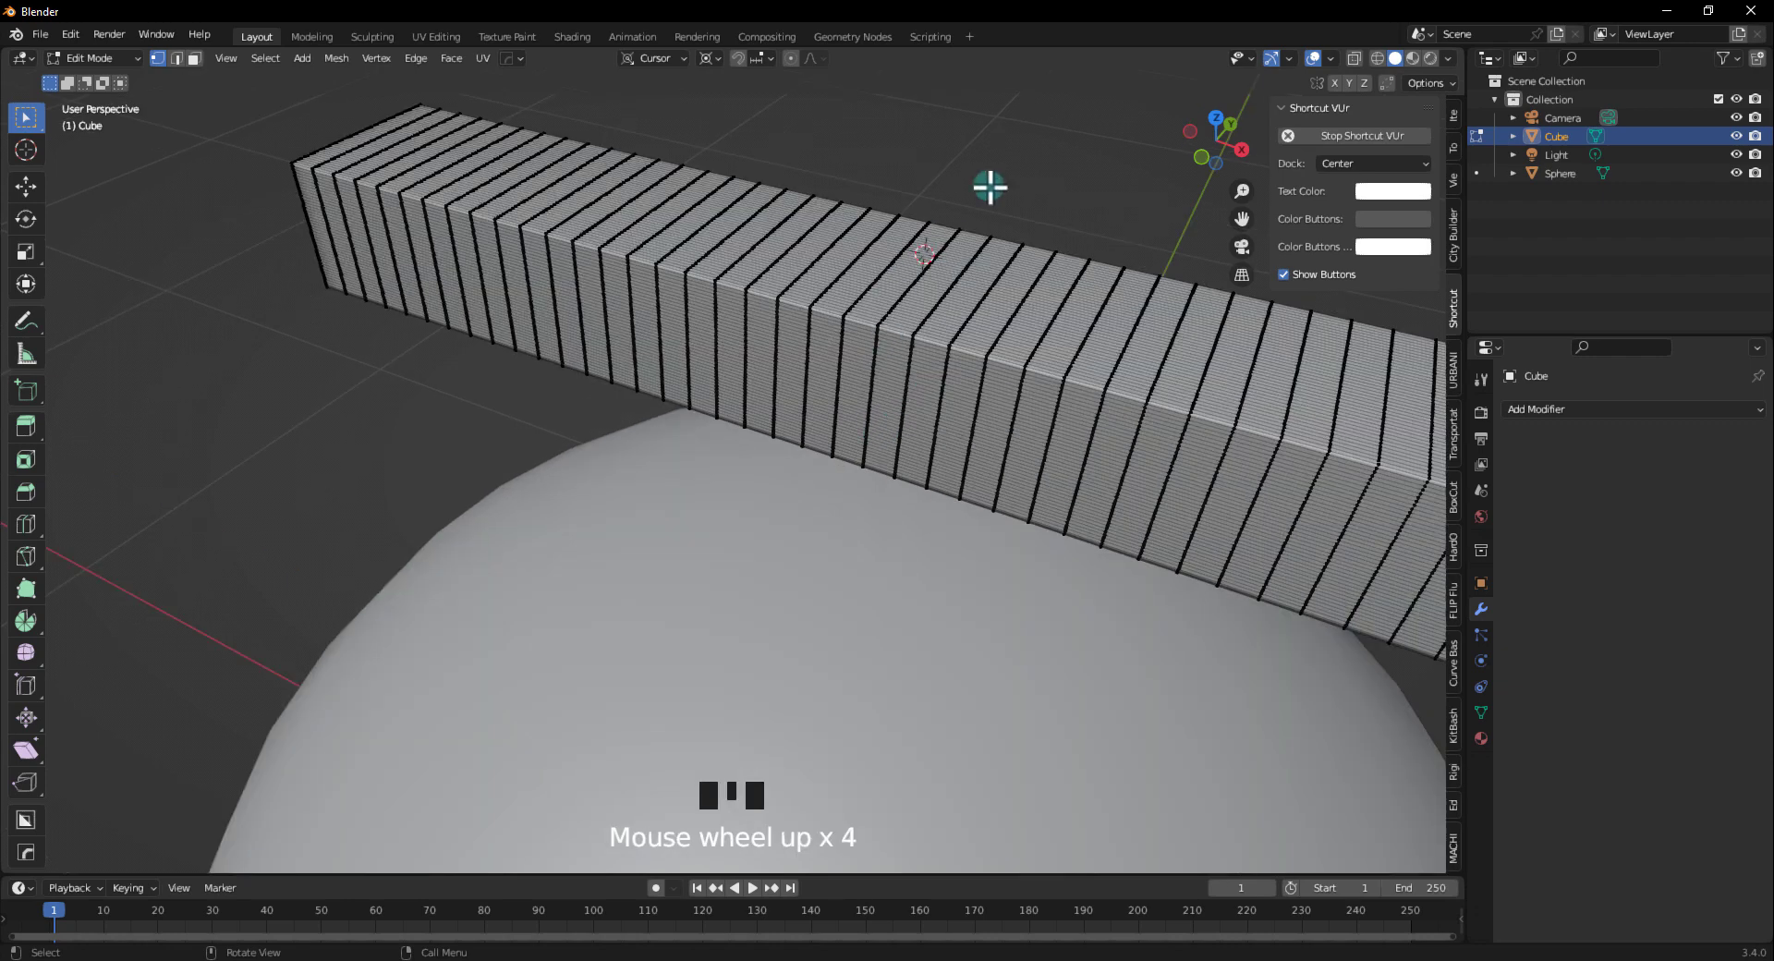
{"action": "scroll", "coordinate": [1002, 373], "scroll_direction": "up", "scroll_amount": 4}
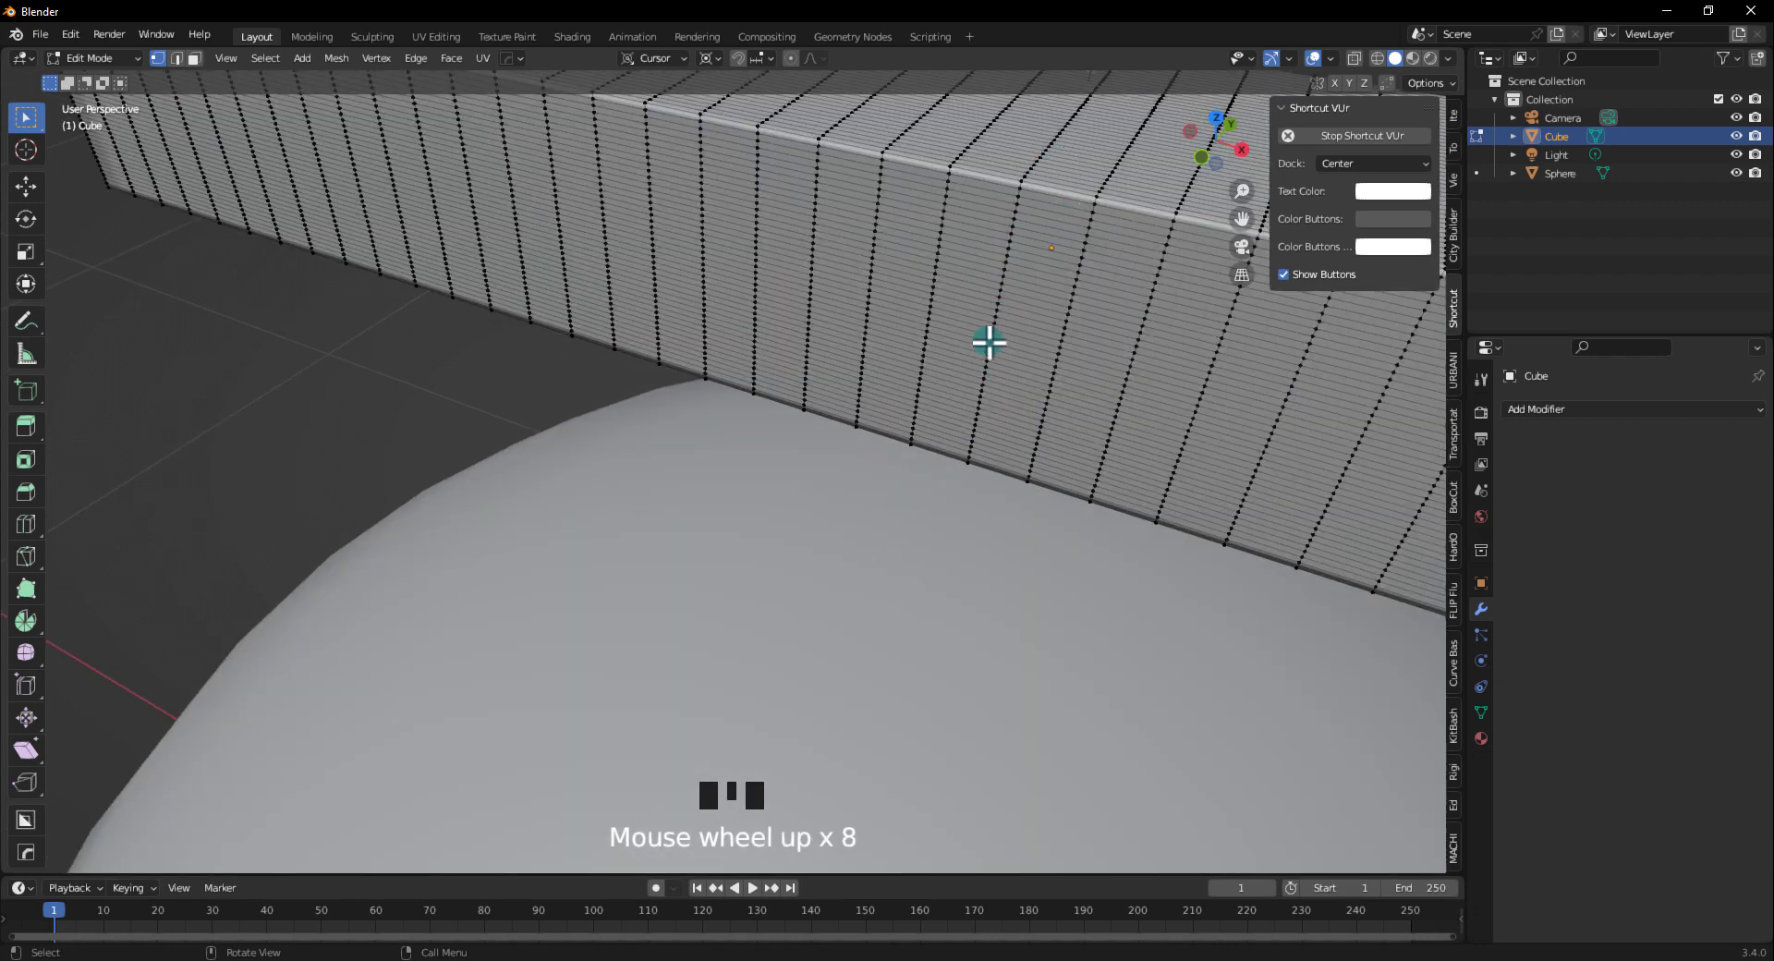
{"action": "scroll", "coordinate": [989, 342], "scroll_direction": "down", "scroll_amount": 12}
{"action": "middle_click_drag", "start_coordinate": [942, 416], "coordinate": [894, 375]}
{"action": "scroll", "coordinate": [832, 471], "scroll_direction": "up", "scroll_amount": 4}
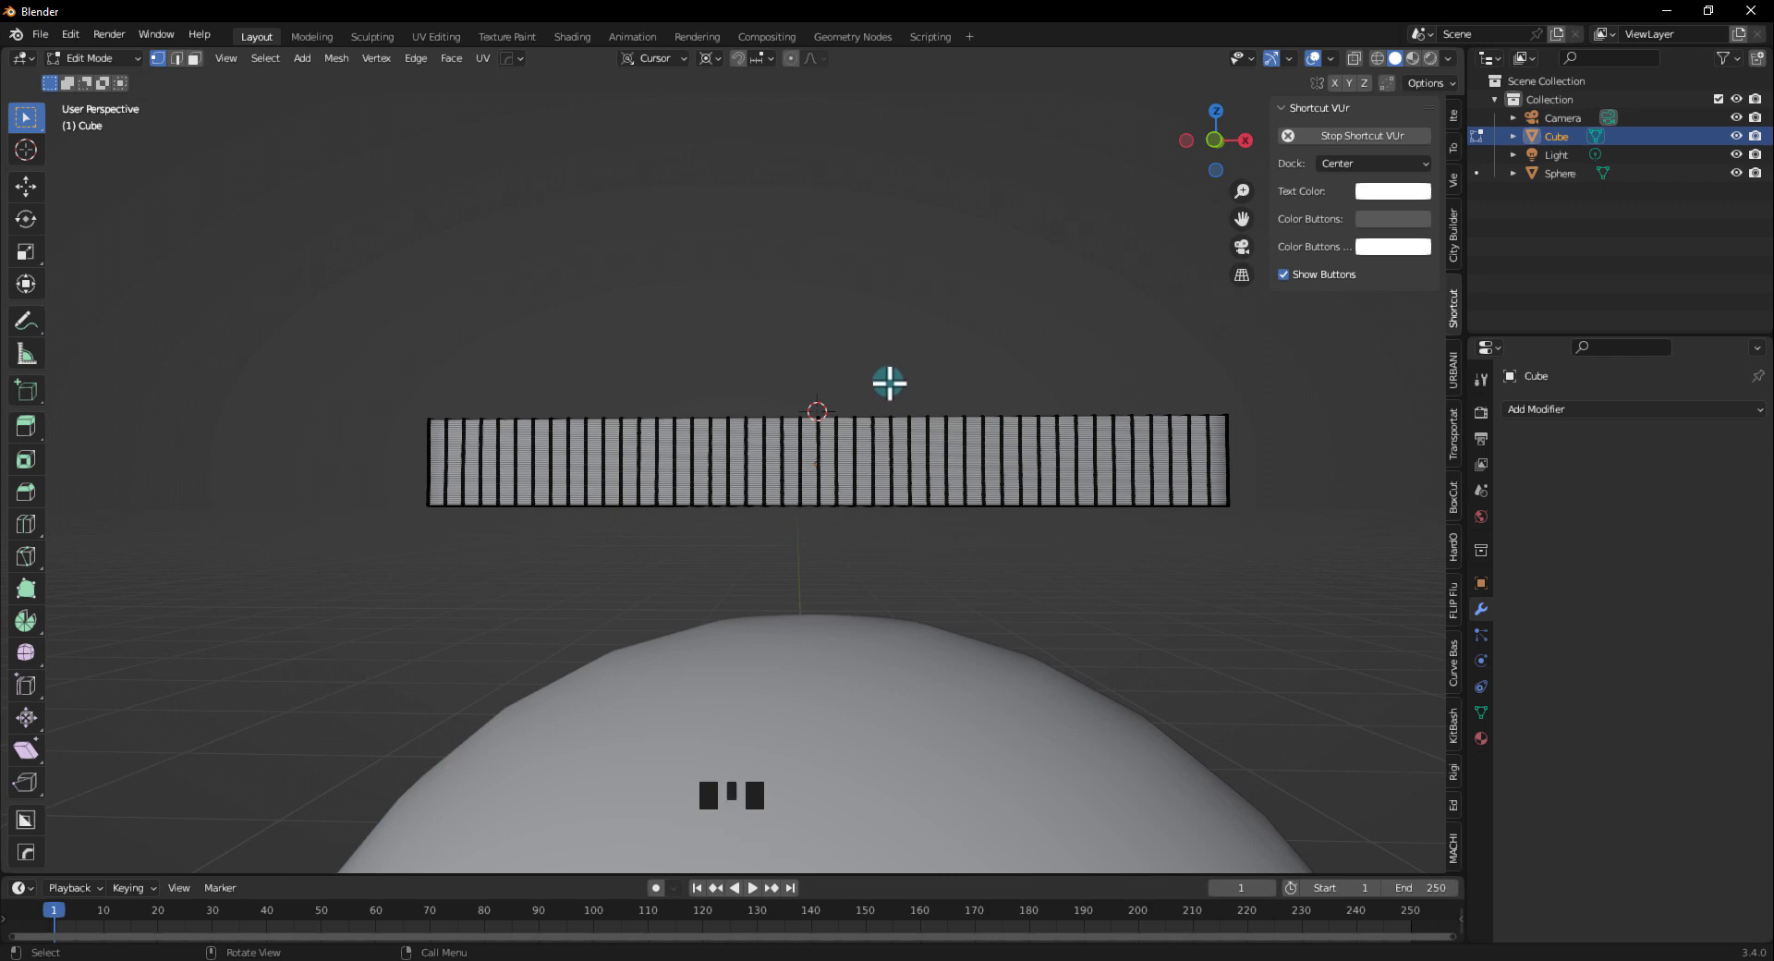
Return the bar to Object Mode and hide the viewport sidebar
{"action": "key", "text": "Tab"}
{"action": "middle_click_drag", "start_coordinate": [887, 289], "coordinate": [898, 504]}
{"action": "middle_click_drag", "start_coordinate": [984, 550], "coordinate": [921, 307], "text": "shift"}
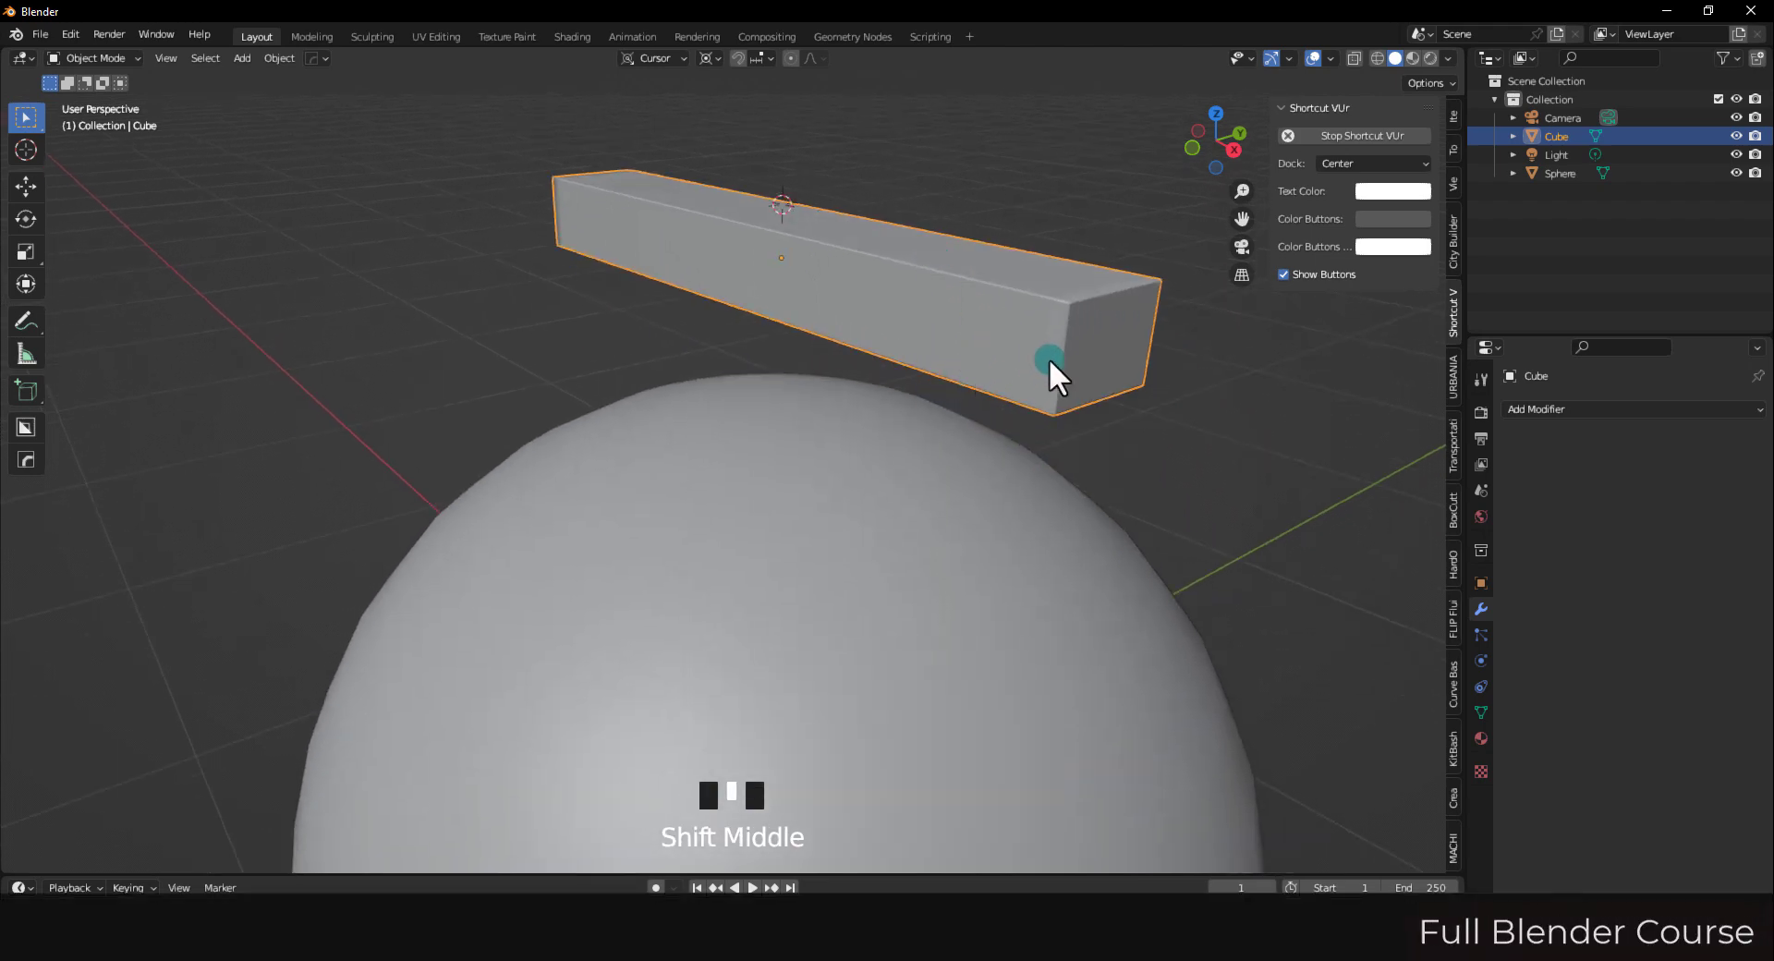
{"action": "key", "text": "n"}
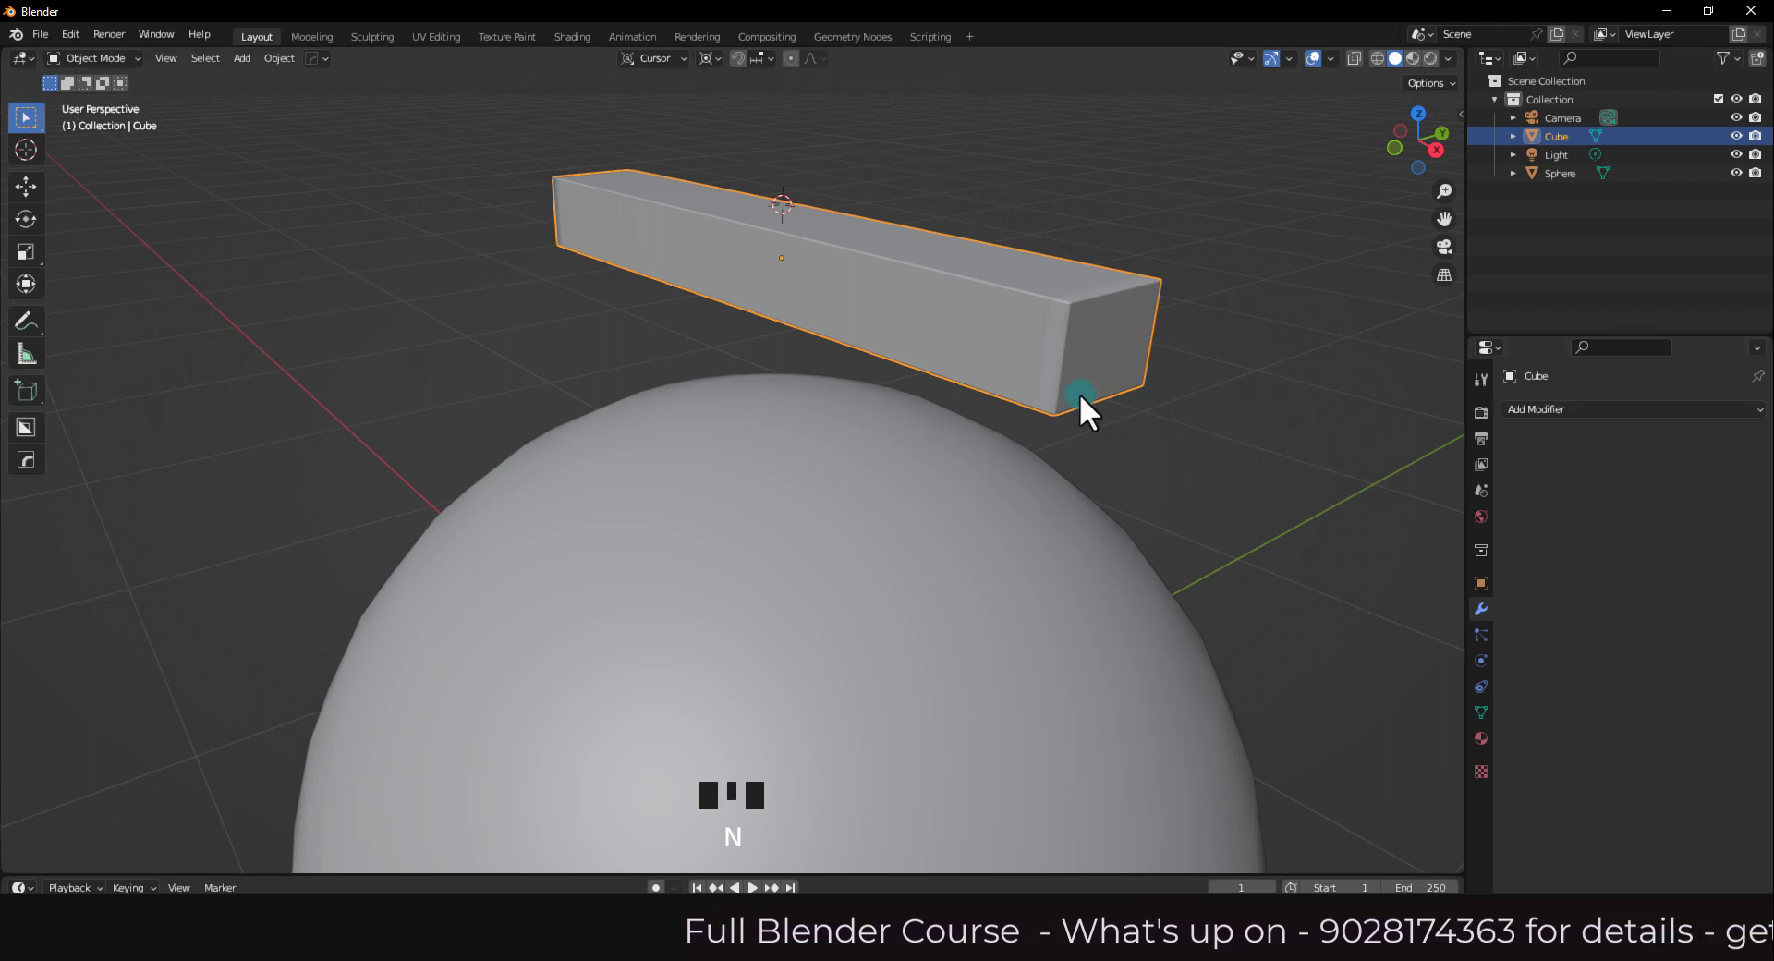
{"action": "scroll", "coordinate": [1016, 386], "scroll_direction": "down", "scroll_amount": 4}
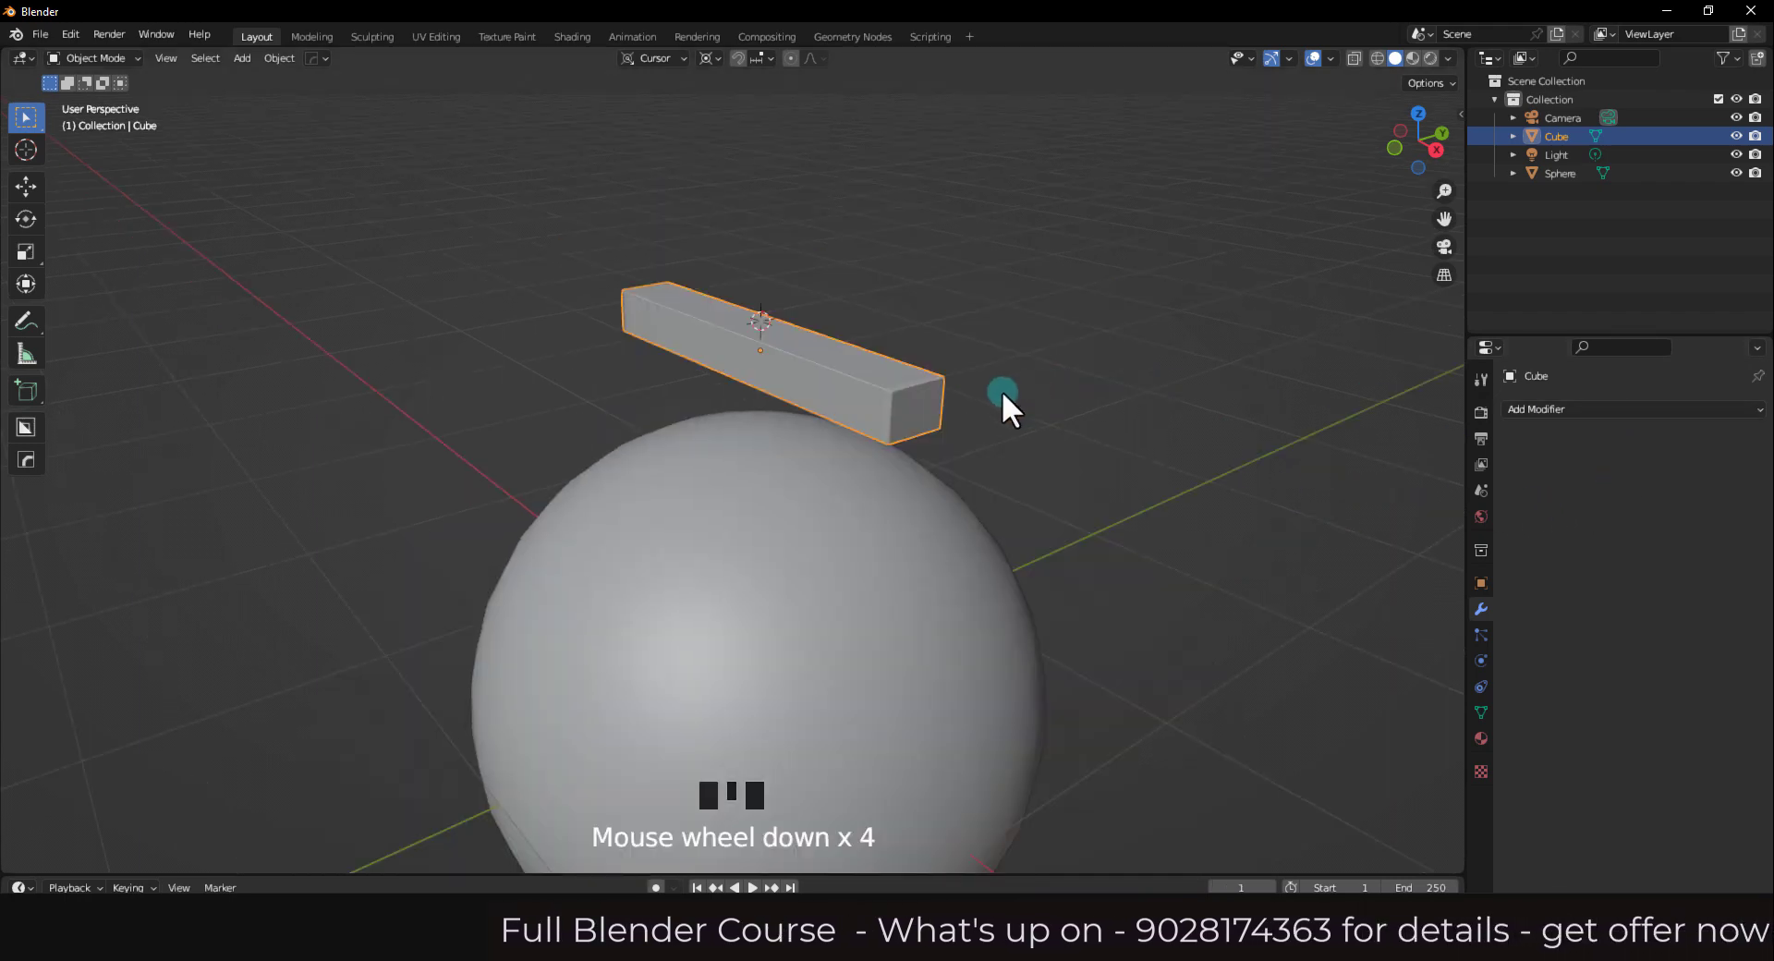
{"action": "left_click", "coordinate": [1621, 410]}
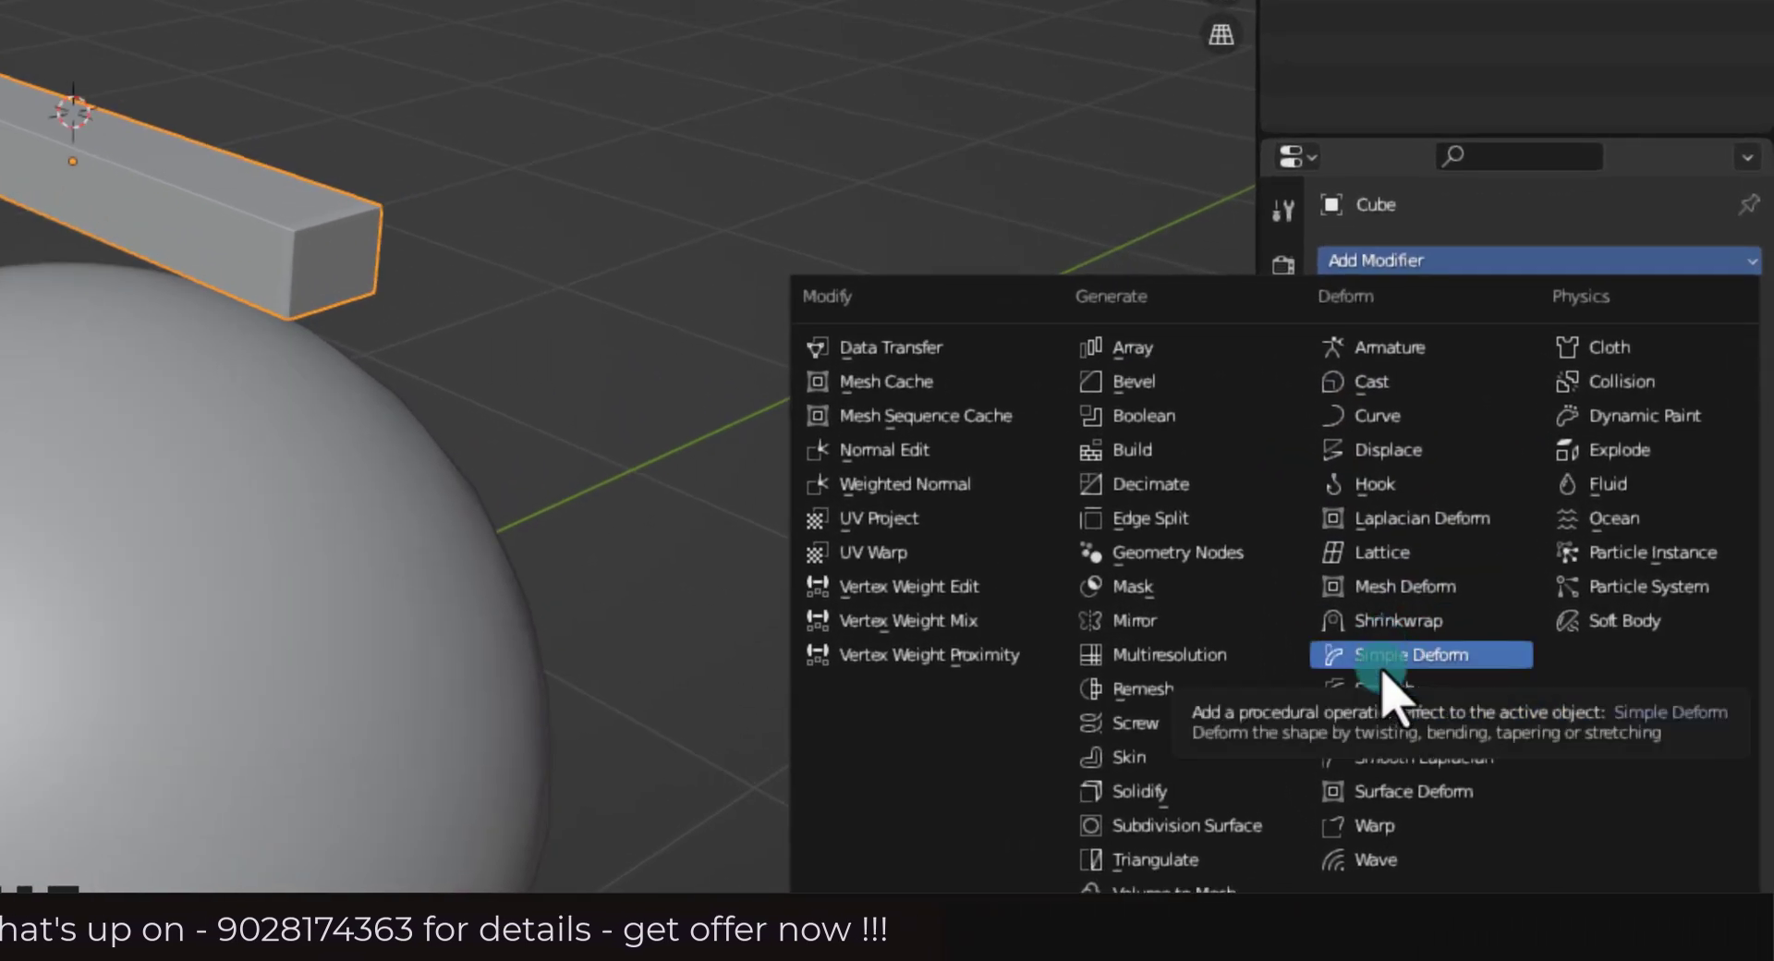
{"action": "left_click", "coordinate": [1382, 651]}
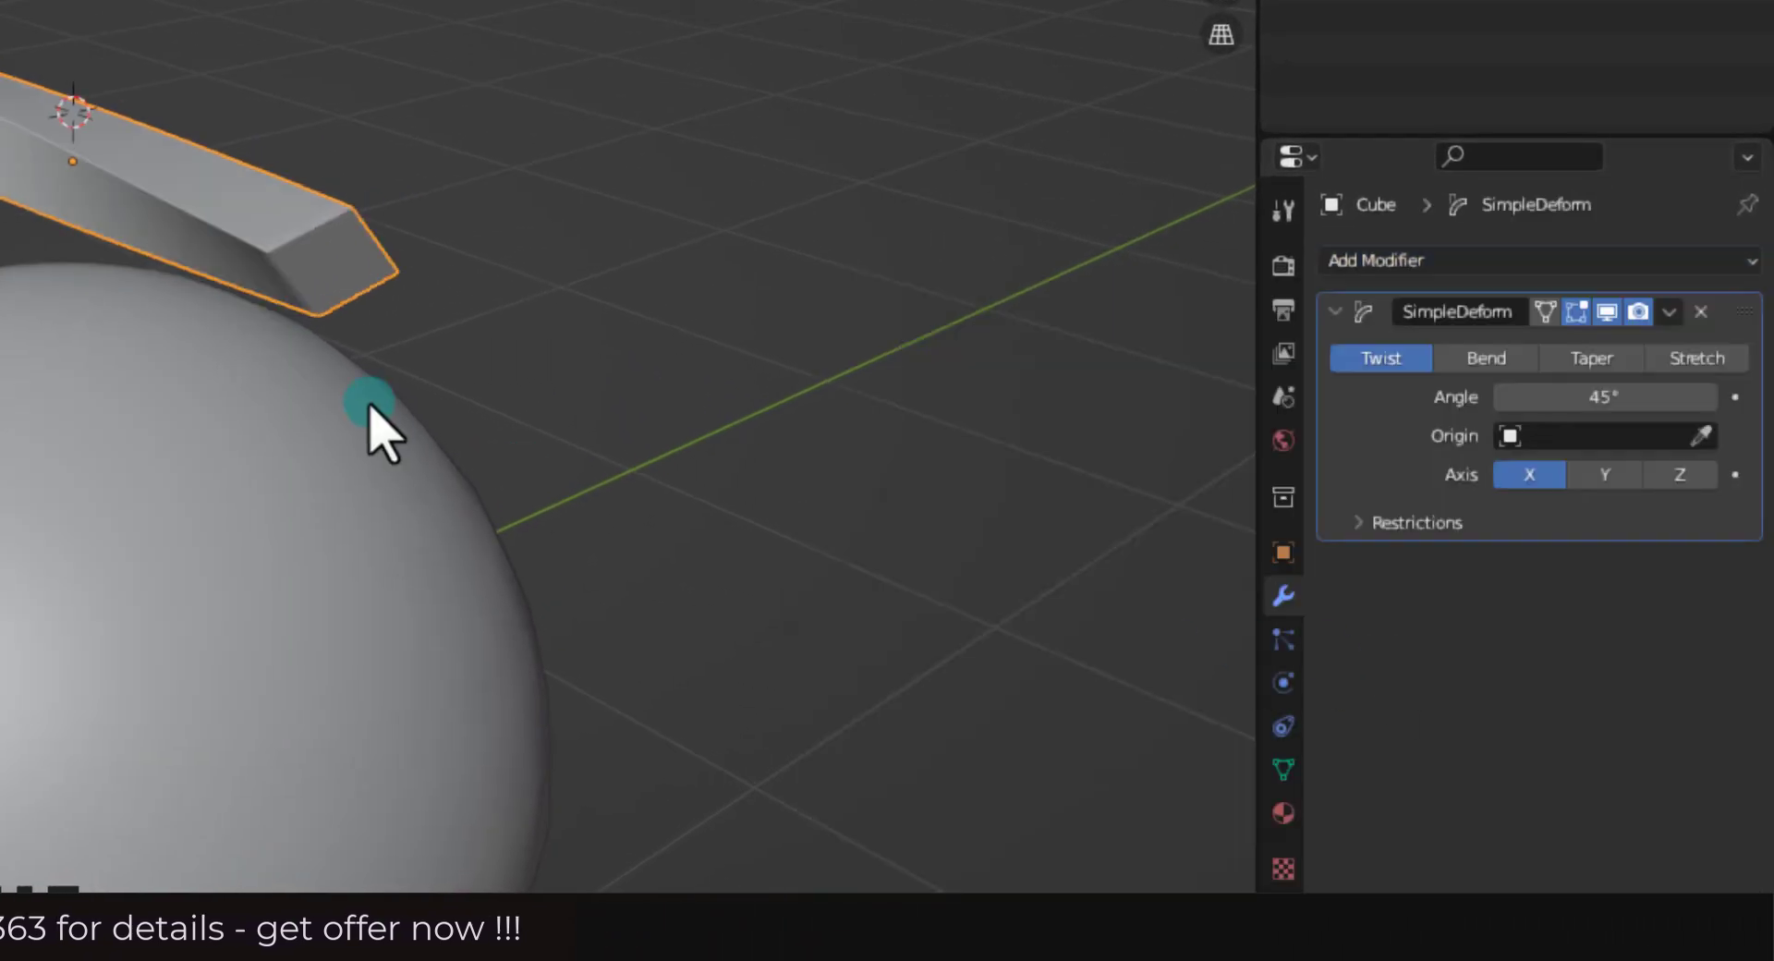
{"action": "middle_click_drag", "start_coordinate": [368, 411], "coordinate": [479, 370]}
{"action": "middle_click_drag", "start_coordinate": [998, 474], "coordinate": [1001, 472]}
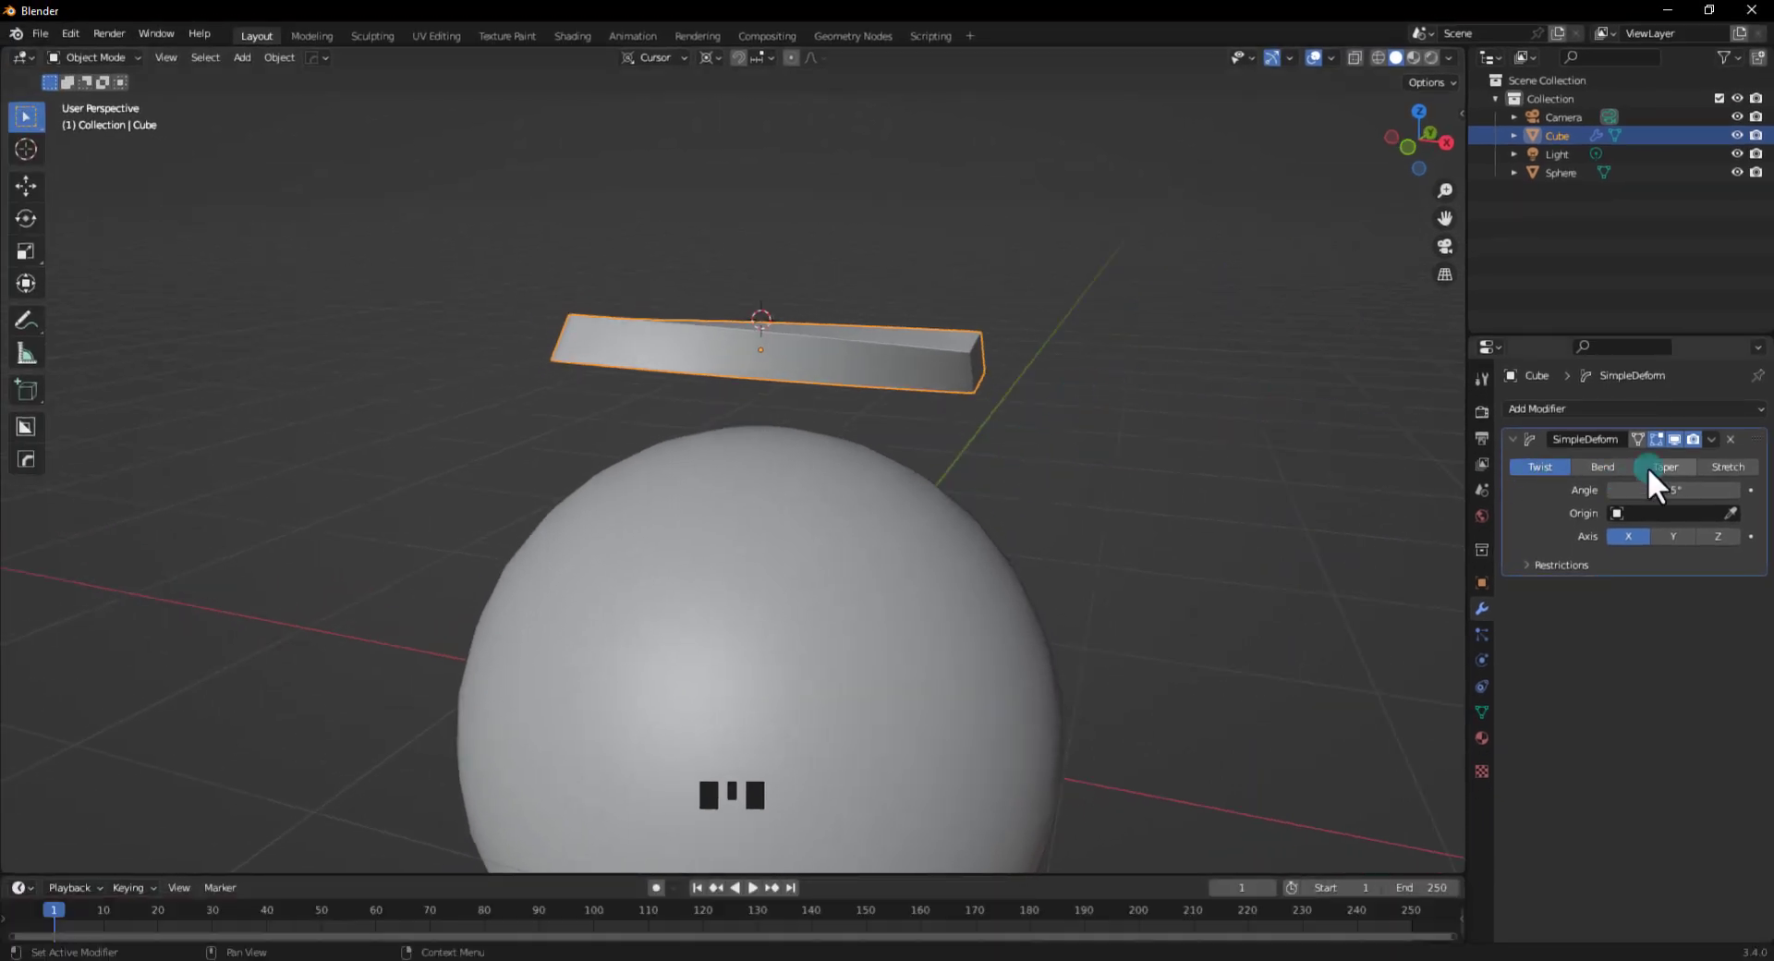
{"action": "left_click", "coordinate": [1733, 440]}
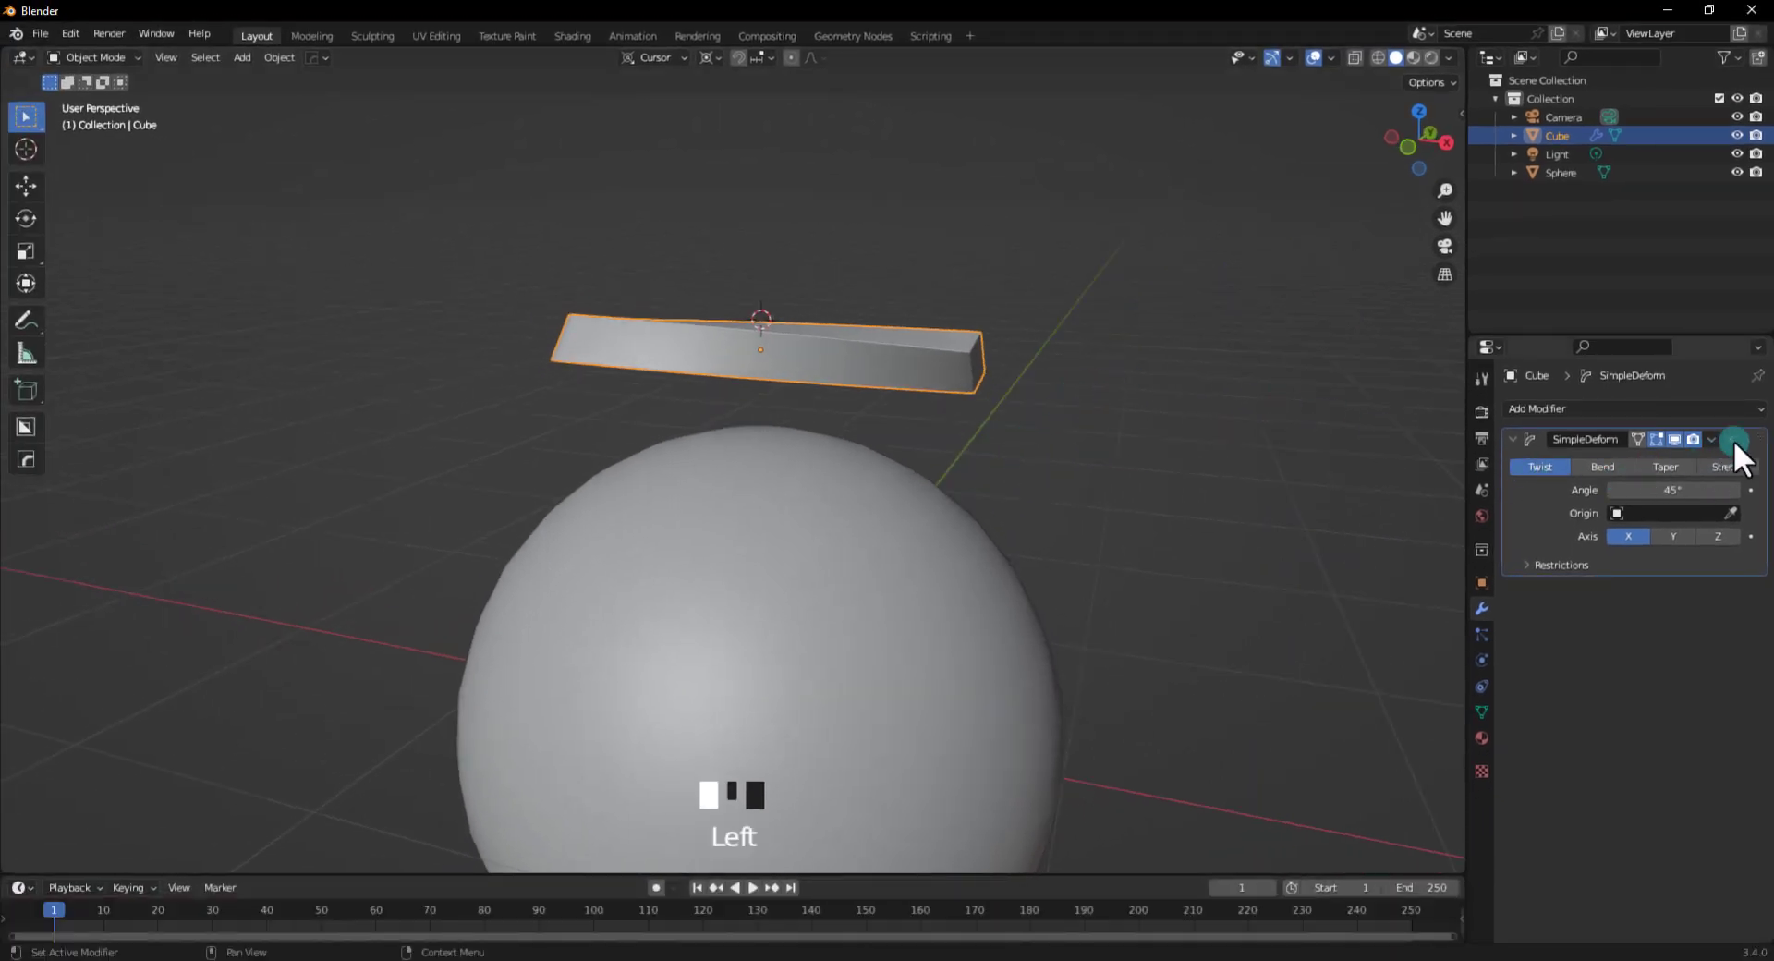
Set the bar's origin with the Geometry to Origin option
{"action": "left_click", "coordinate": [778, 340]}
{"action": "left_click", "coordinate": [266, 58]}
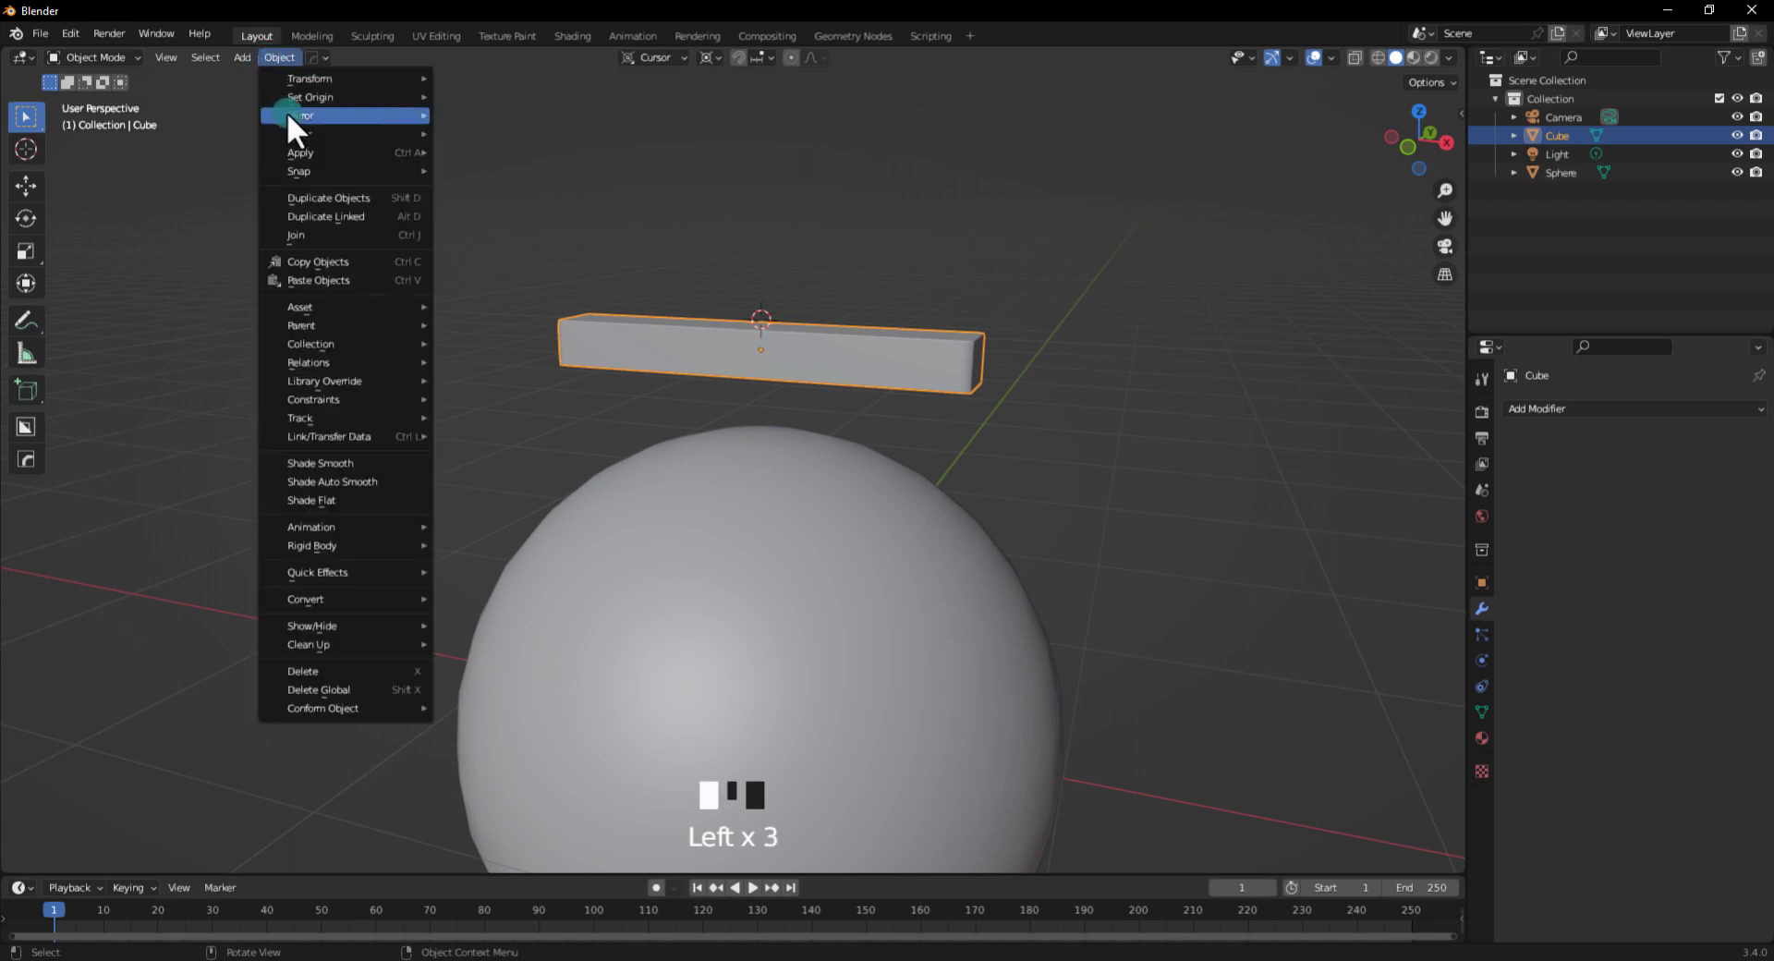
{"action": "left_click", "coordinate": [310, 94]}
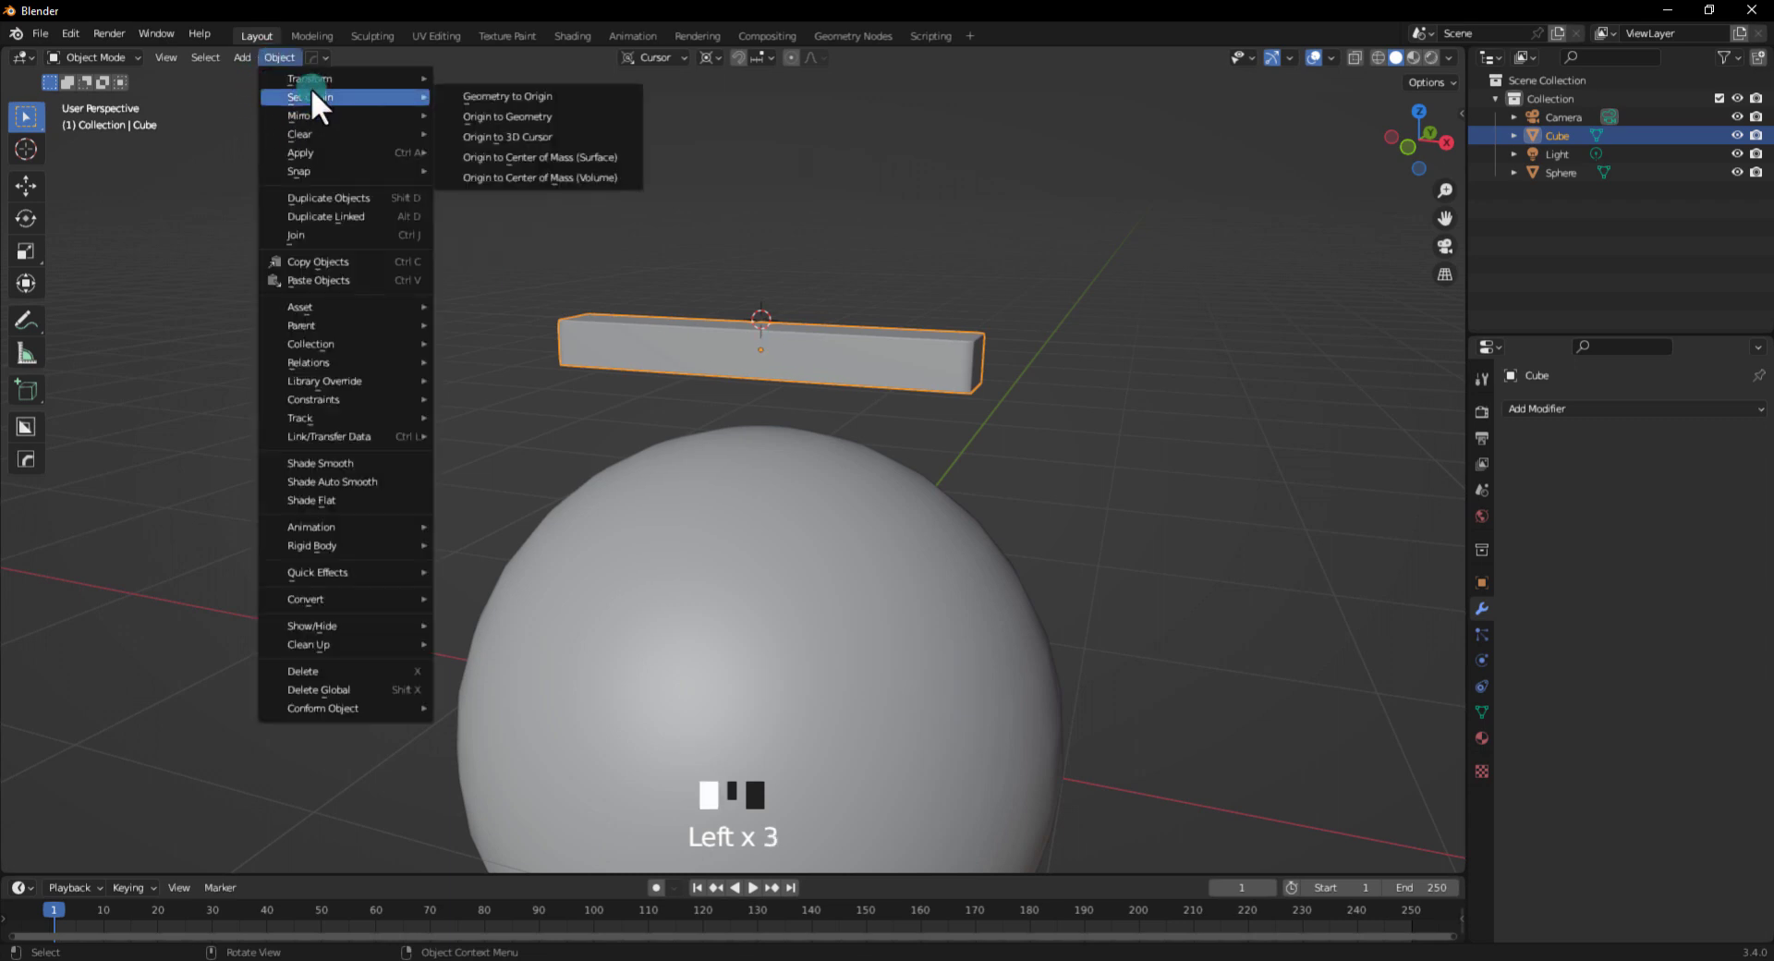
{"action": "left_click", "coordinate": [490, 98]}
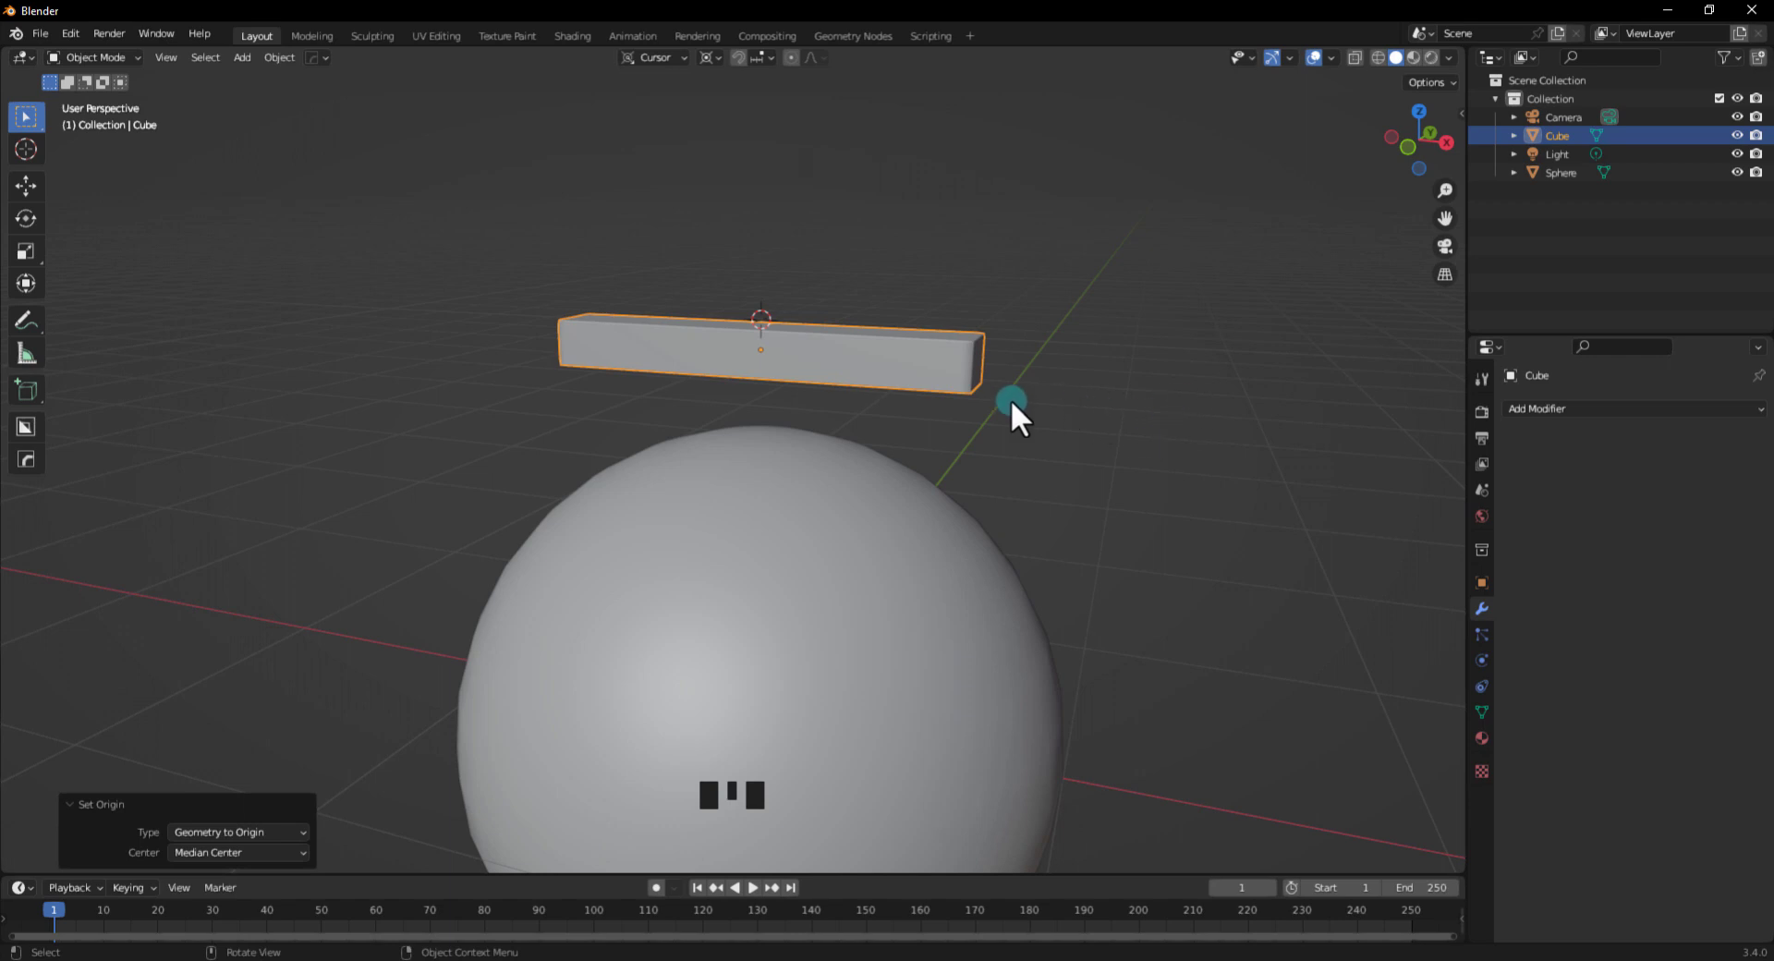
Add a Simple Deform modifier to the bar above the sphere
{"action": "middle_click_drag", "start_coordinate": [918, 384], "coordinate": [872, 339]}
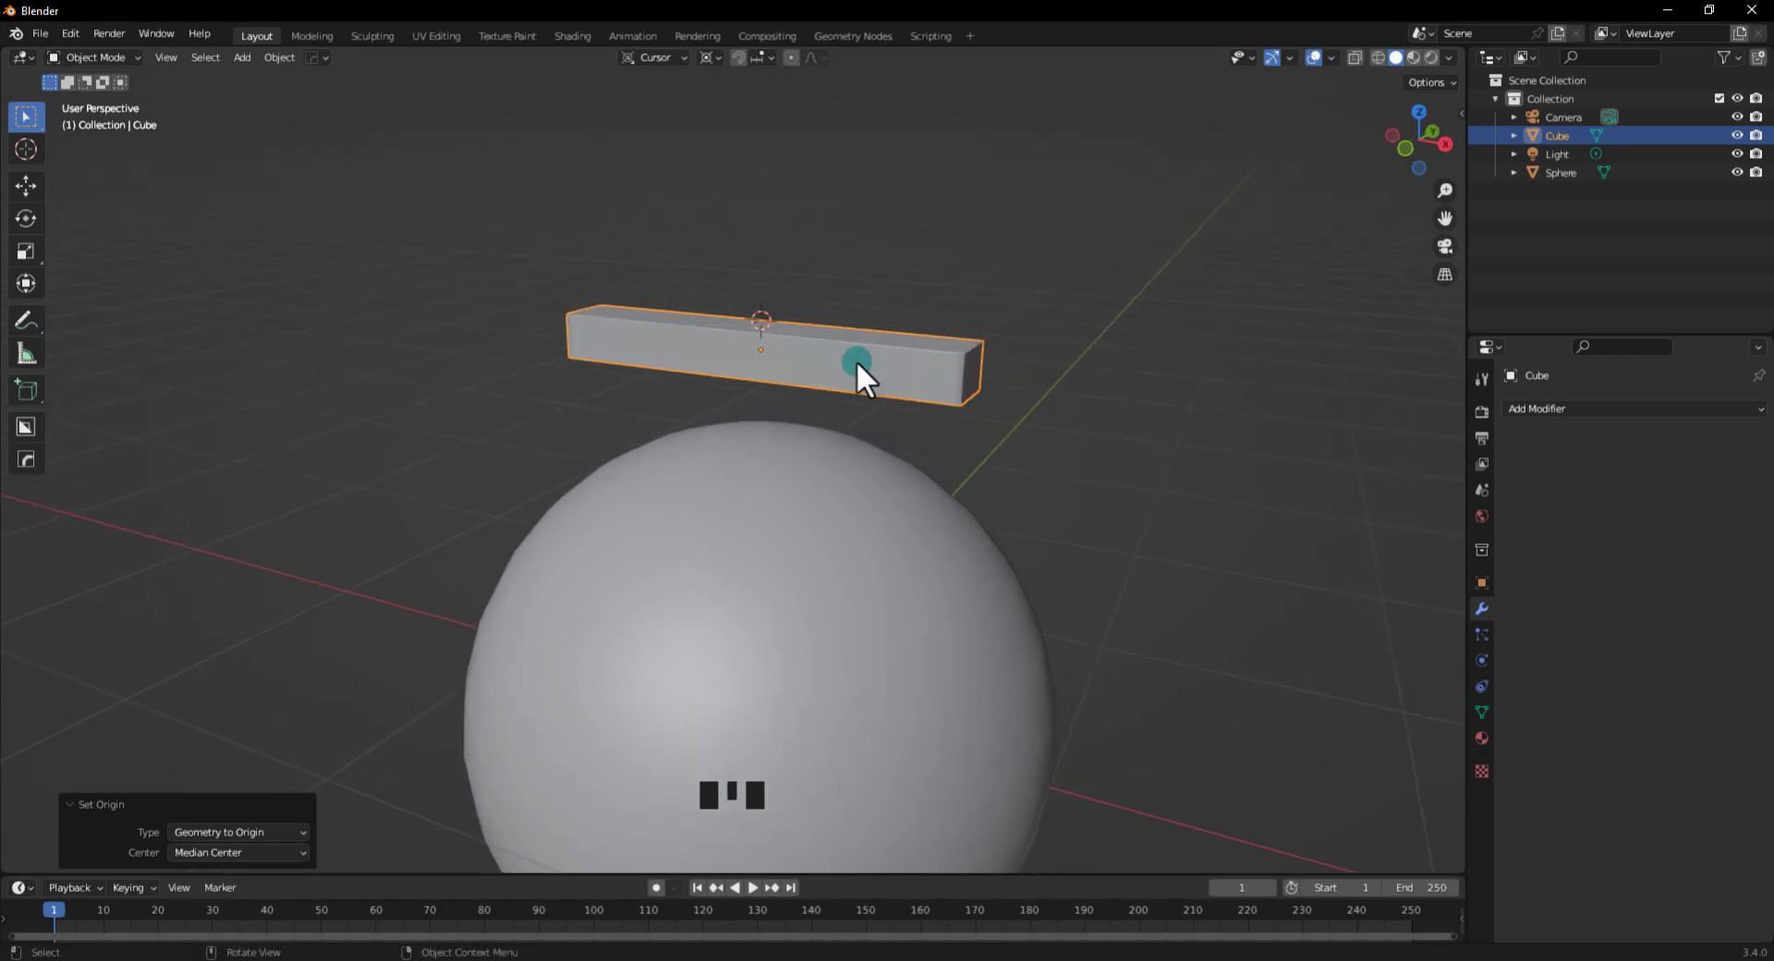
{"action": "left_click", "coordinate": [856, 359]}
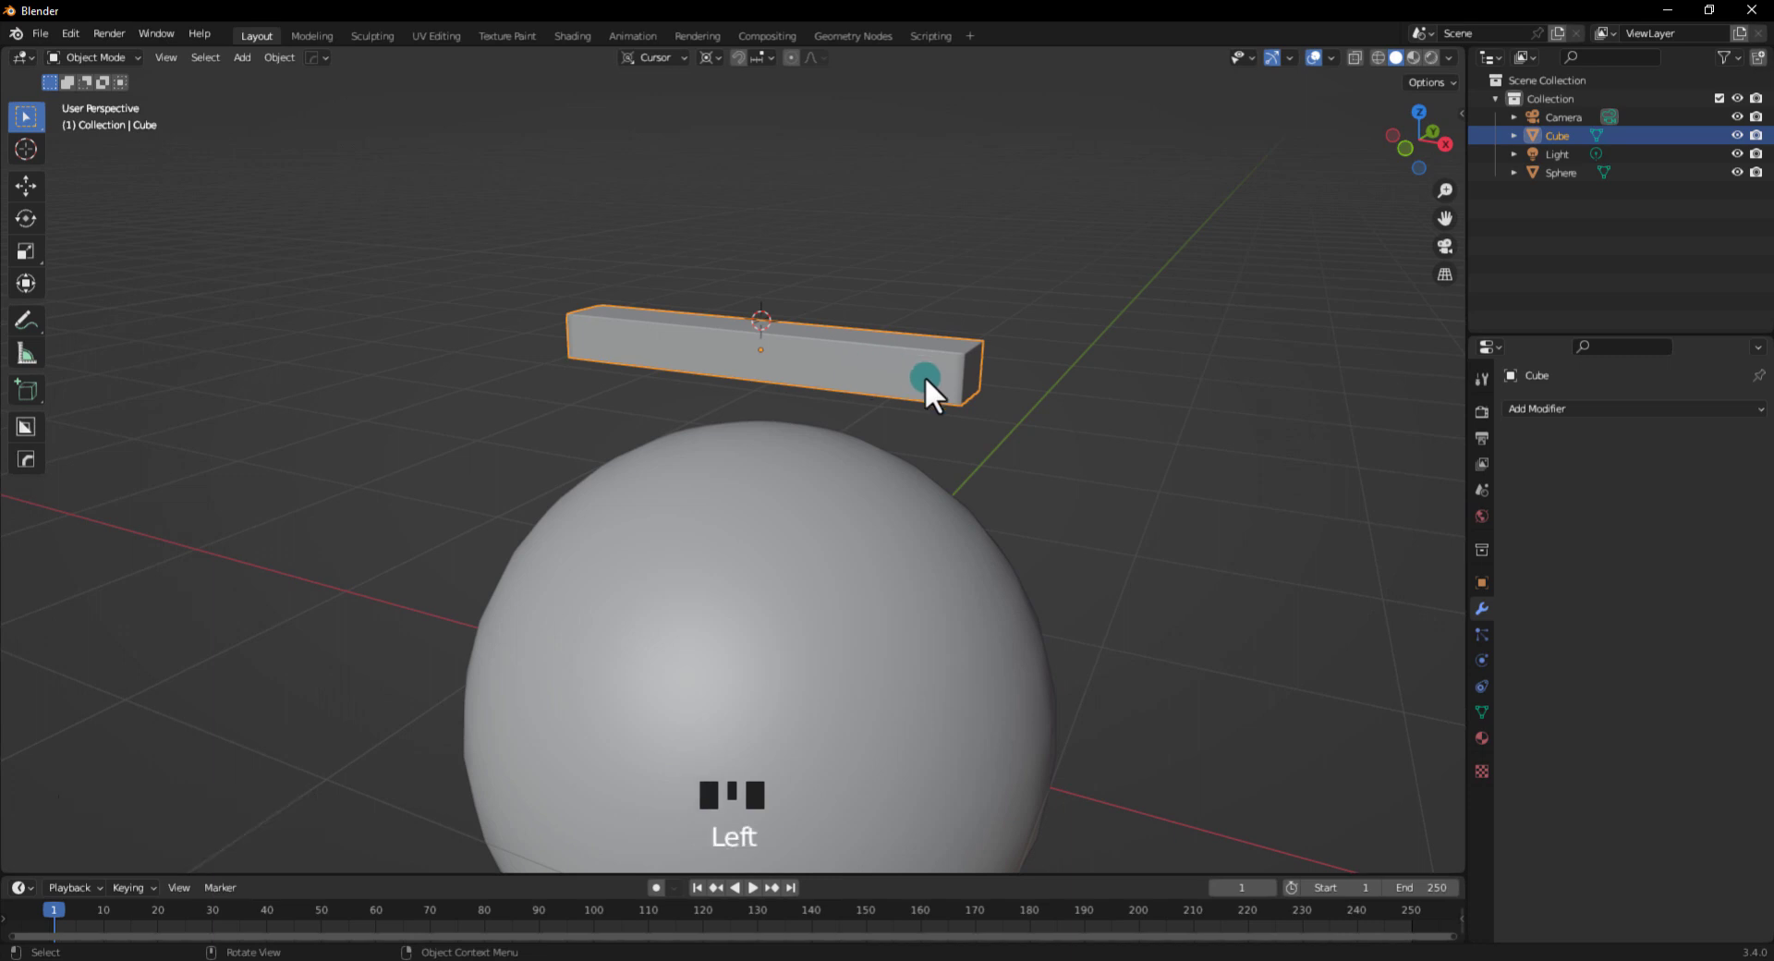
{"action": "left_click", "coordinate": [1565, 414]}
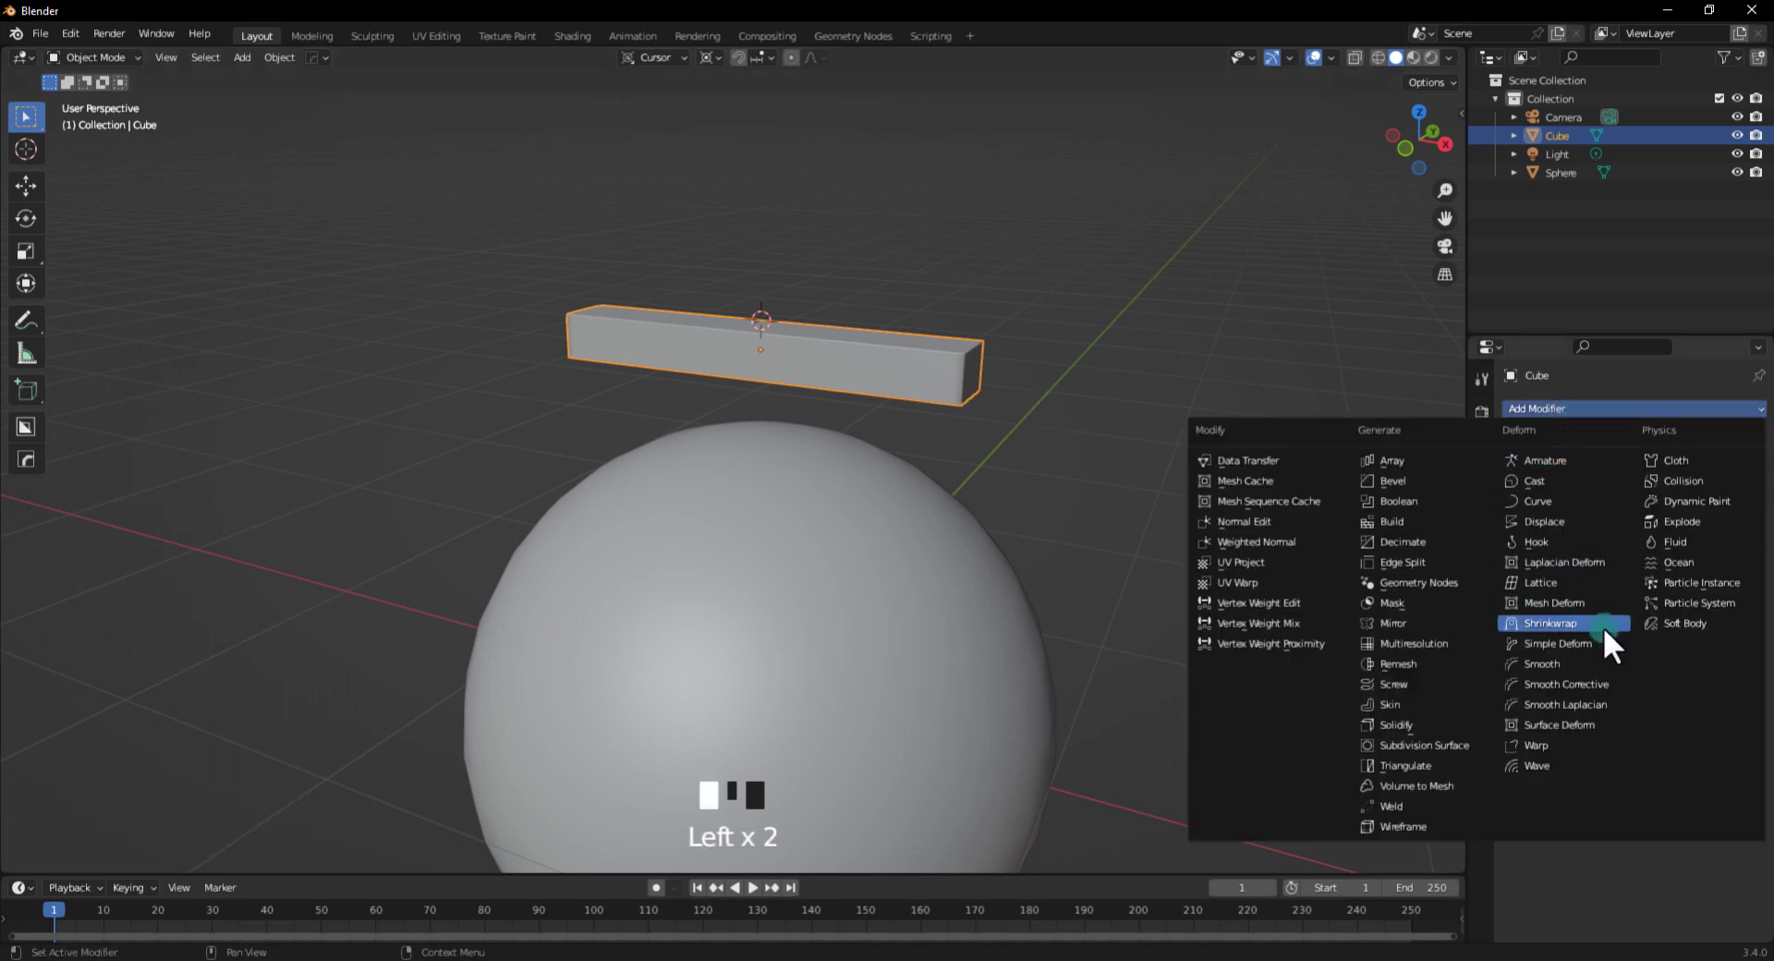
{"action": "left_click", "coordinate": [1565, 642]}
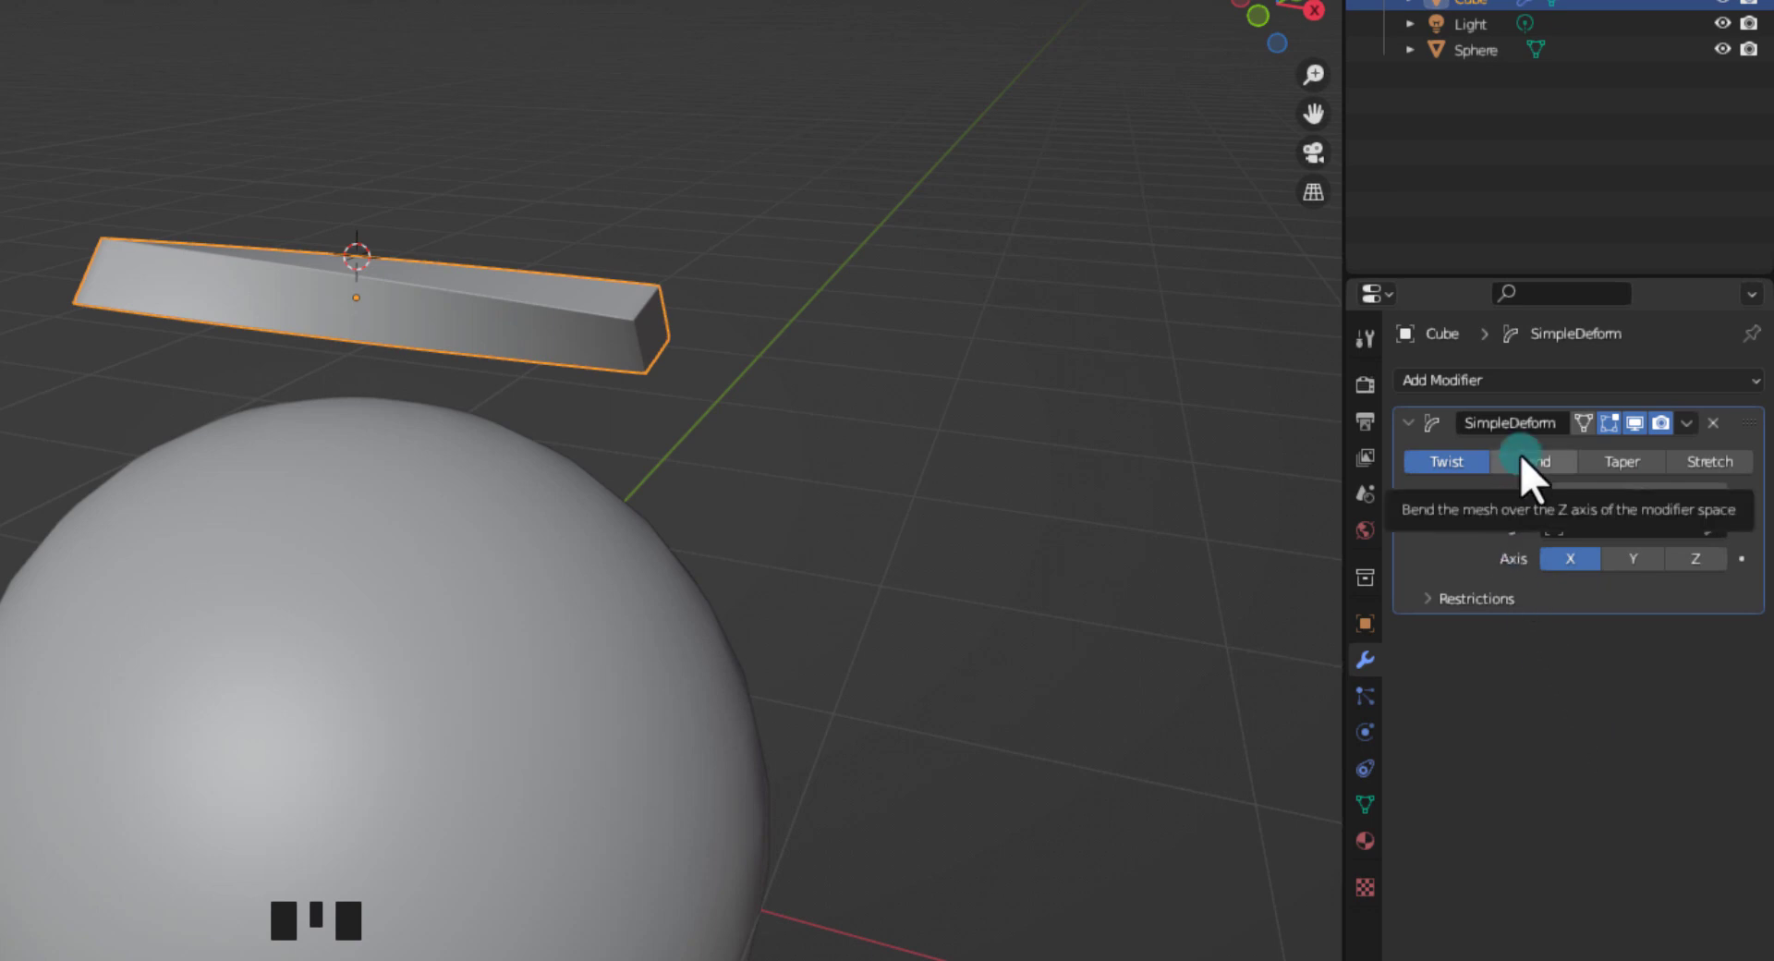
Set the bar's Simple Deform mode to Bend in front view and check the deformed bar from several angles
{"action": "middle_click_drag", "start_coordinate": [829, 527], "coordinate": [852, 515]}
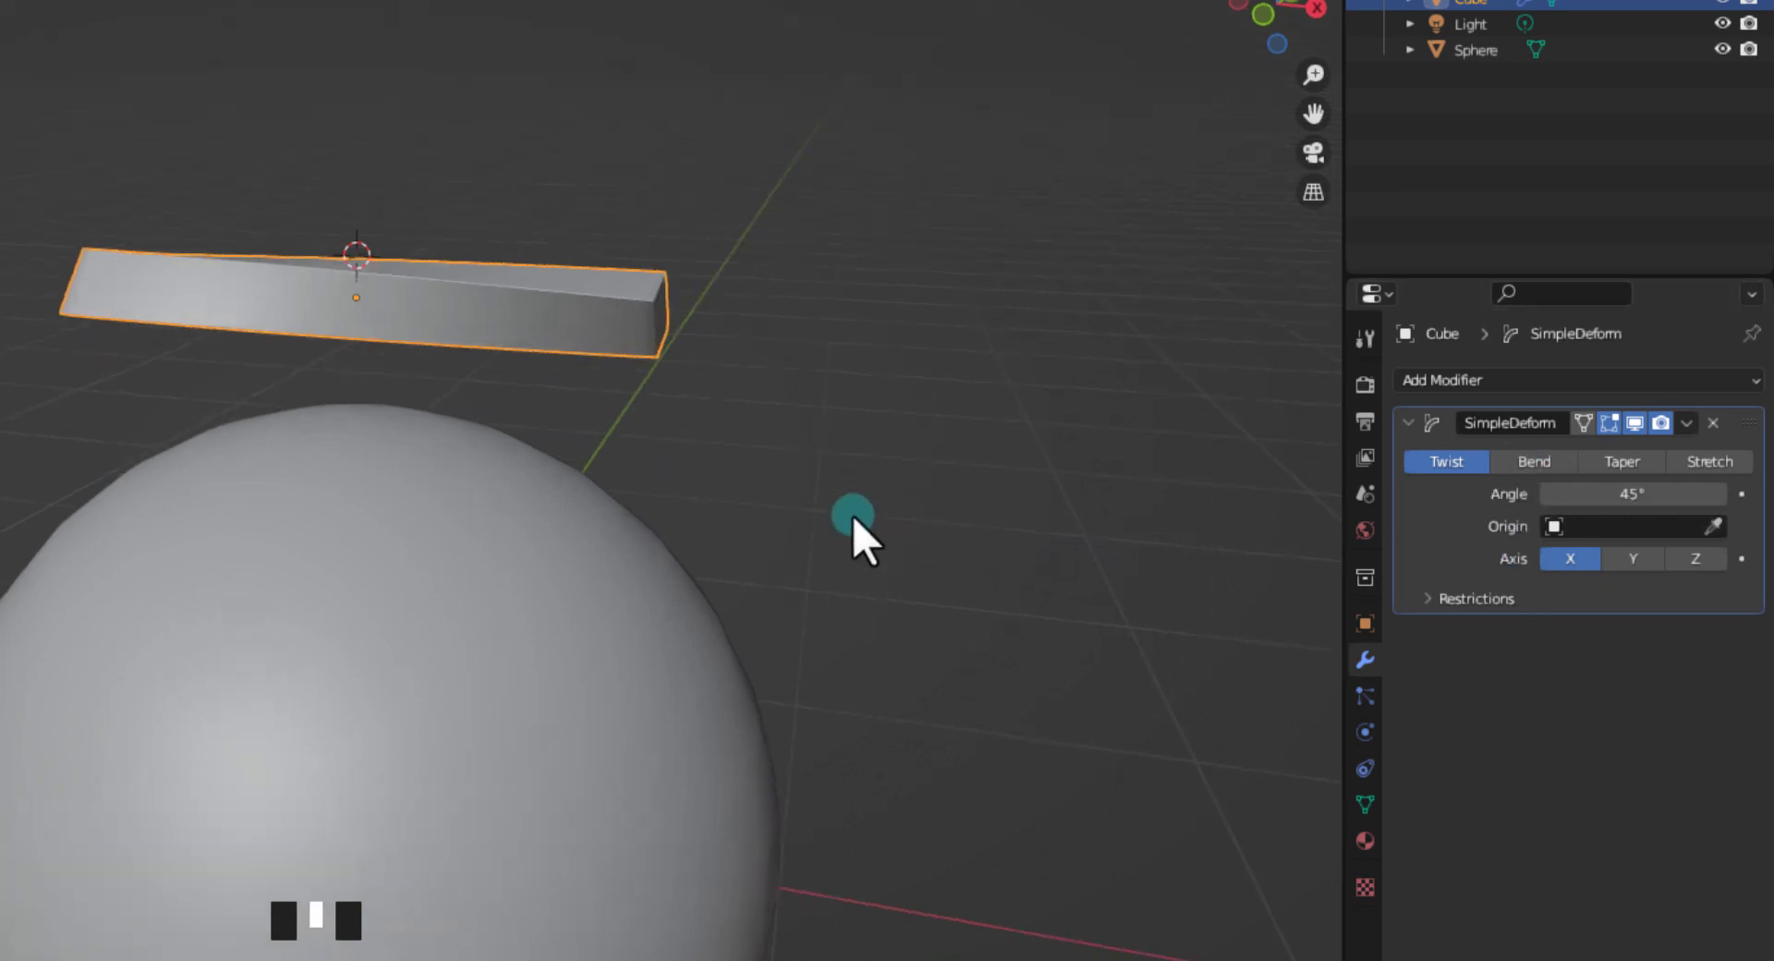
{"action": "key", "text": "KP_1"}
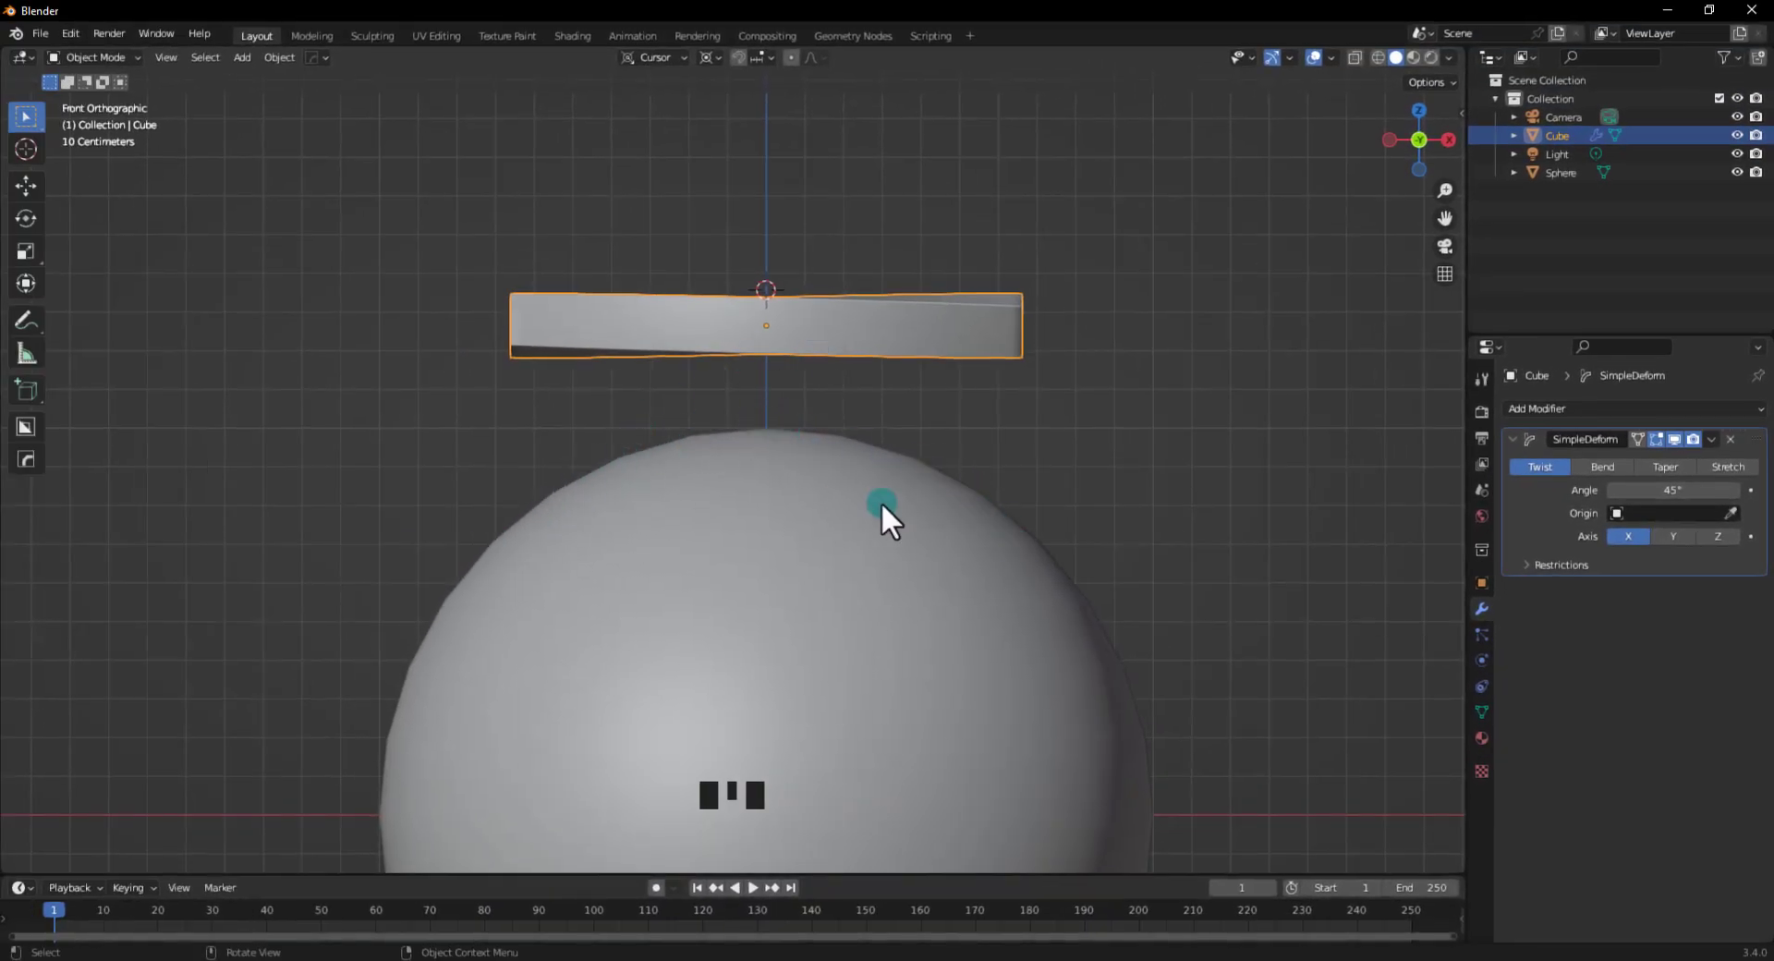
{"action": "left_click", "coordinate": [1603, 467]}
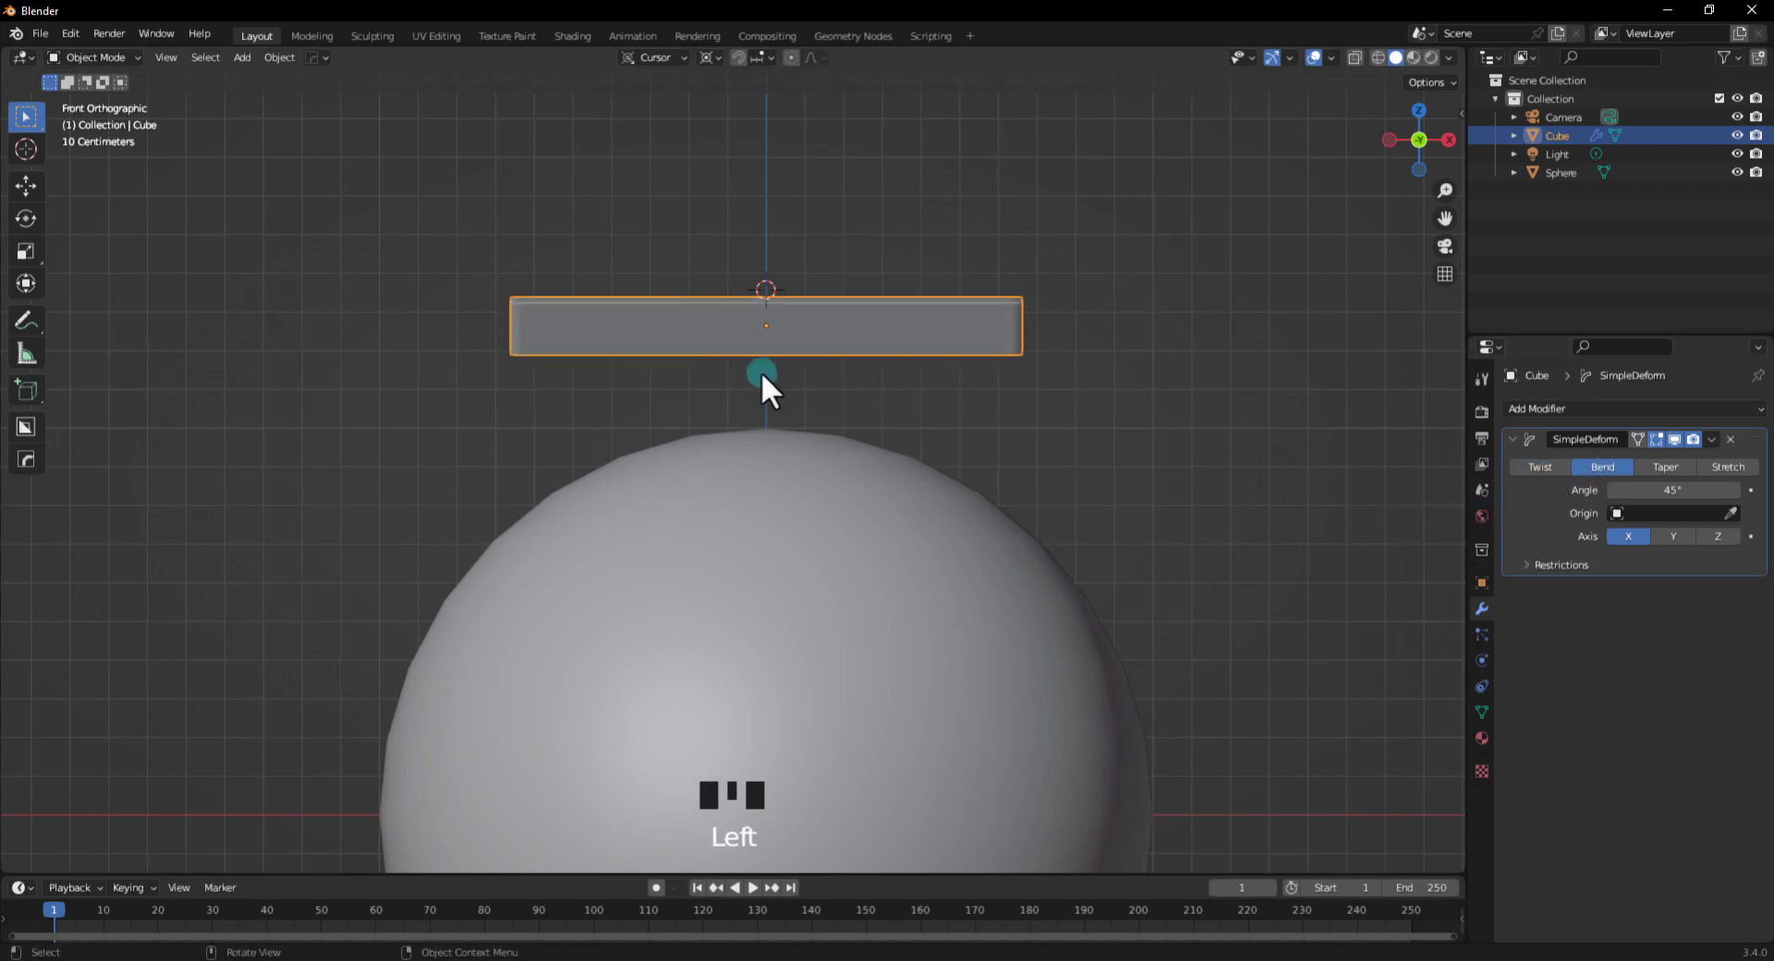
{"action": "middle_click_drag", "start_coordinate": [934, 379], "coordinate": [805, 441]}
{"action": "middle_click_drag", "start_coordinate": [684, 424], "coordinate": [785, 364]}
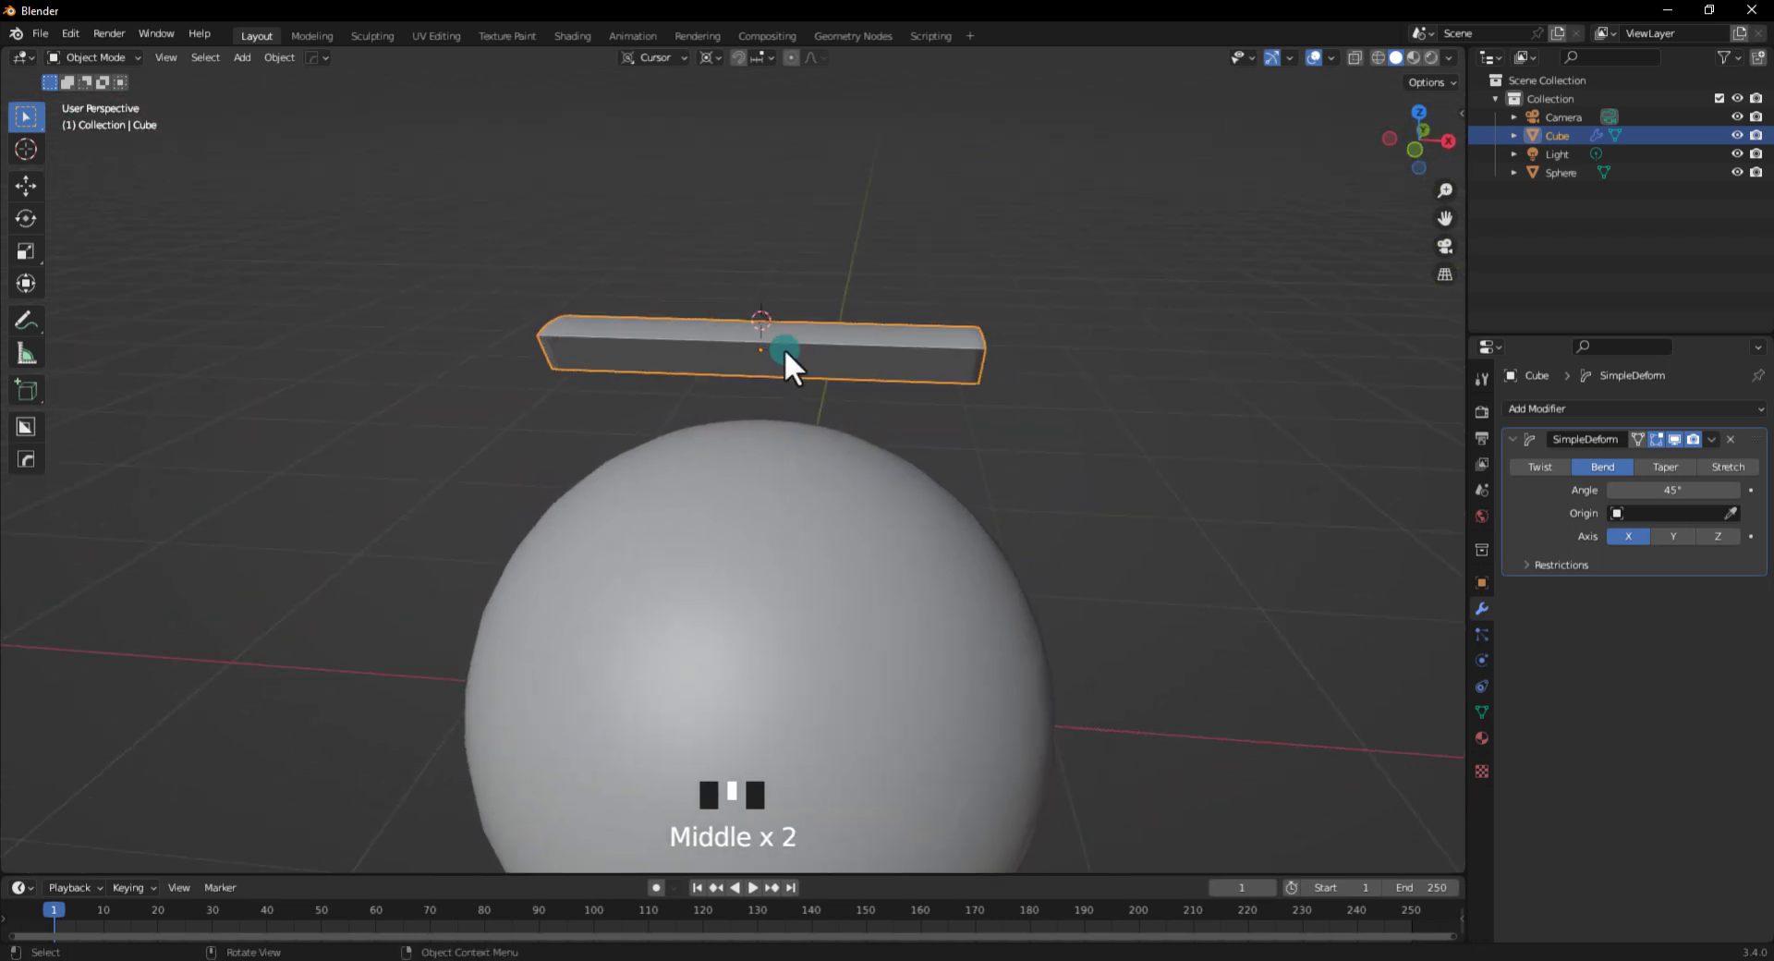
{"action": "middle_click_drag", "start_coordinate": [800, 447], "coordinate": [706, 463]}
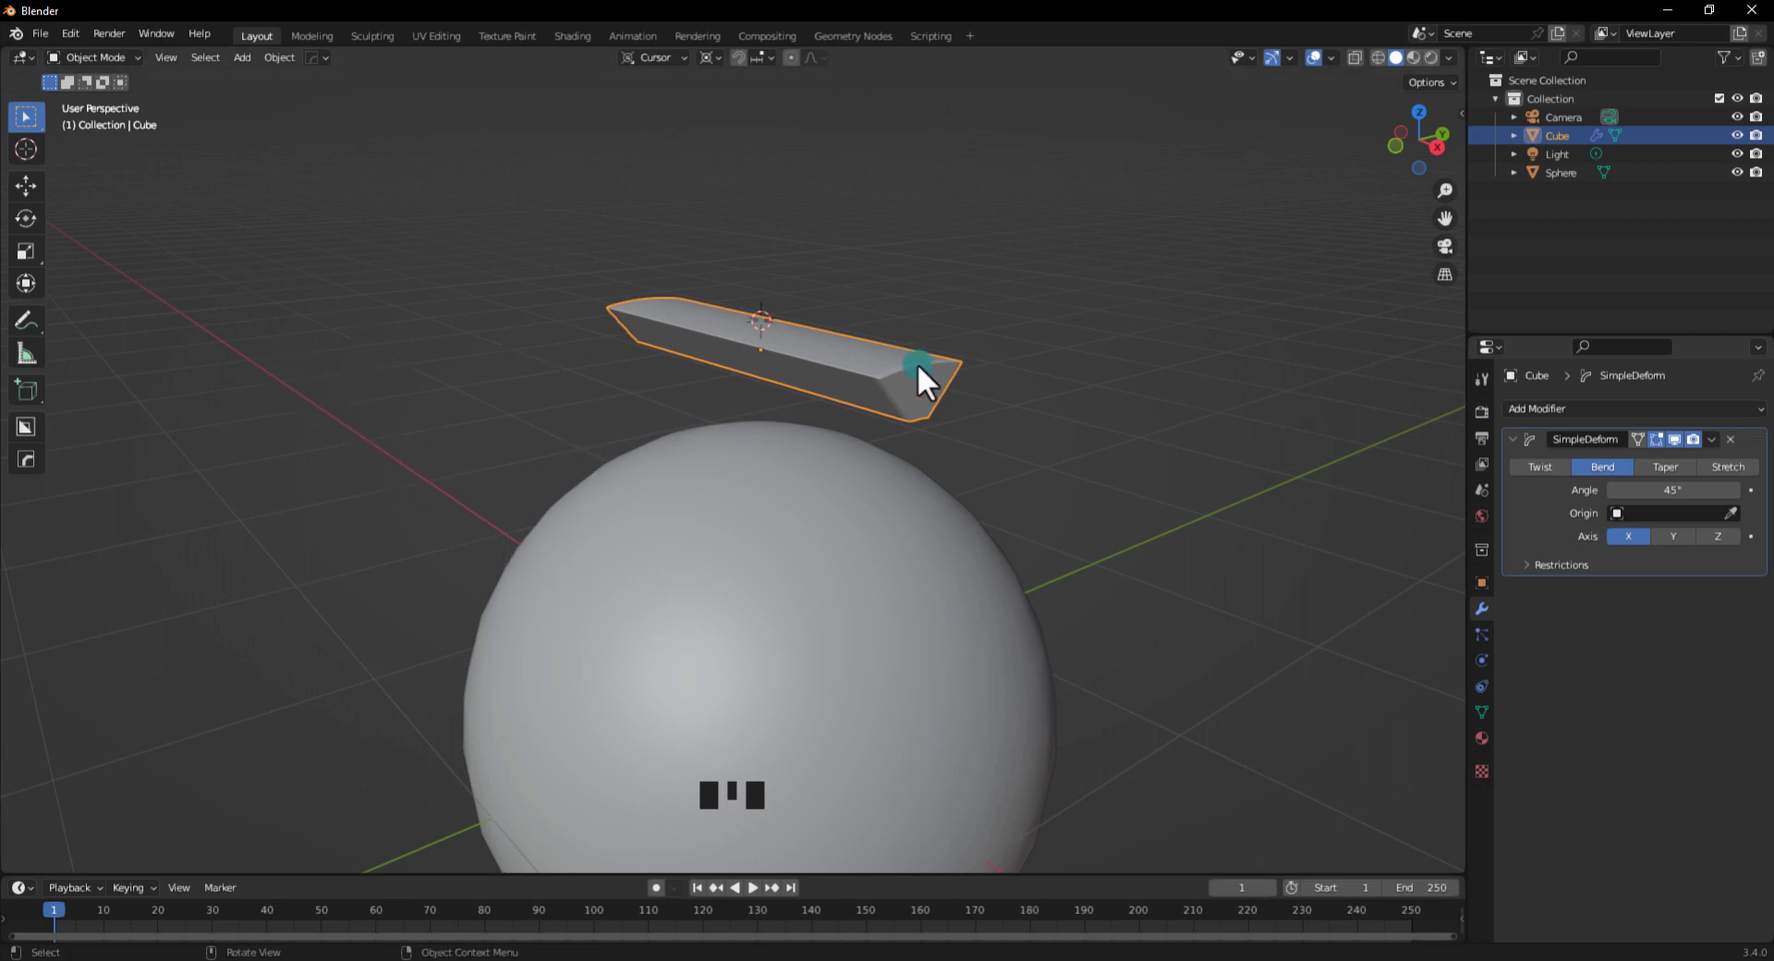
Try smaller bend angles and the Y axis on the bar's Simple Deform, and set the axis to Z with a 32.7° angle
{"action": "left_click_drag", "start_coordinate": [1641, 492], "coordinate": [1577, 477]}
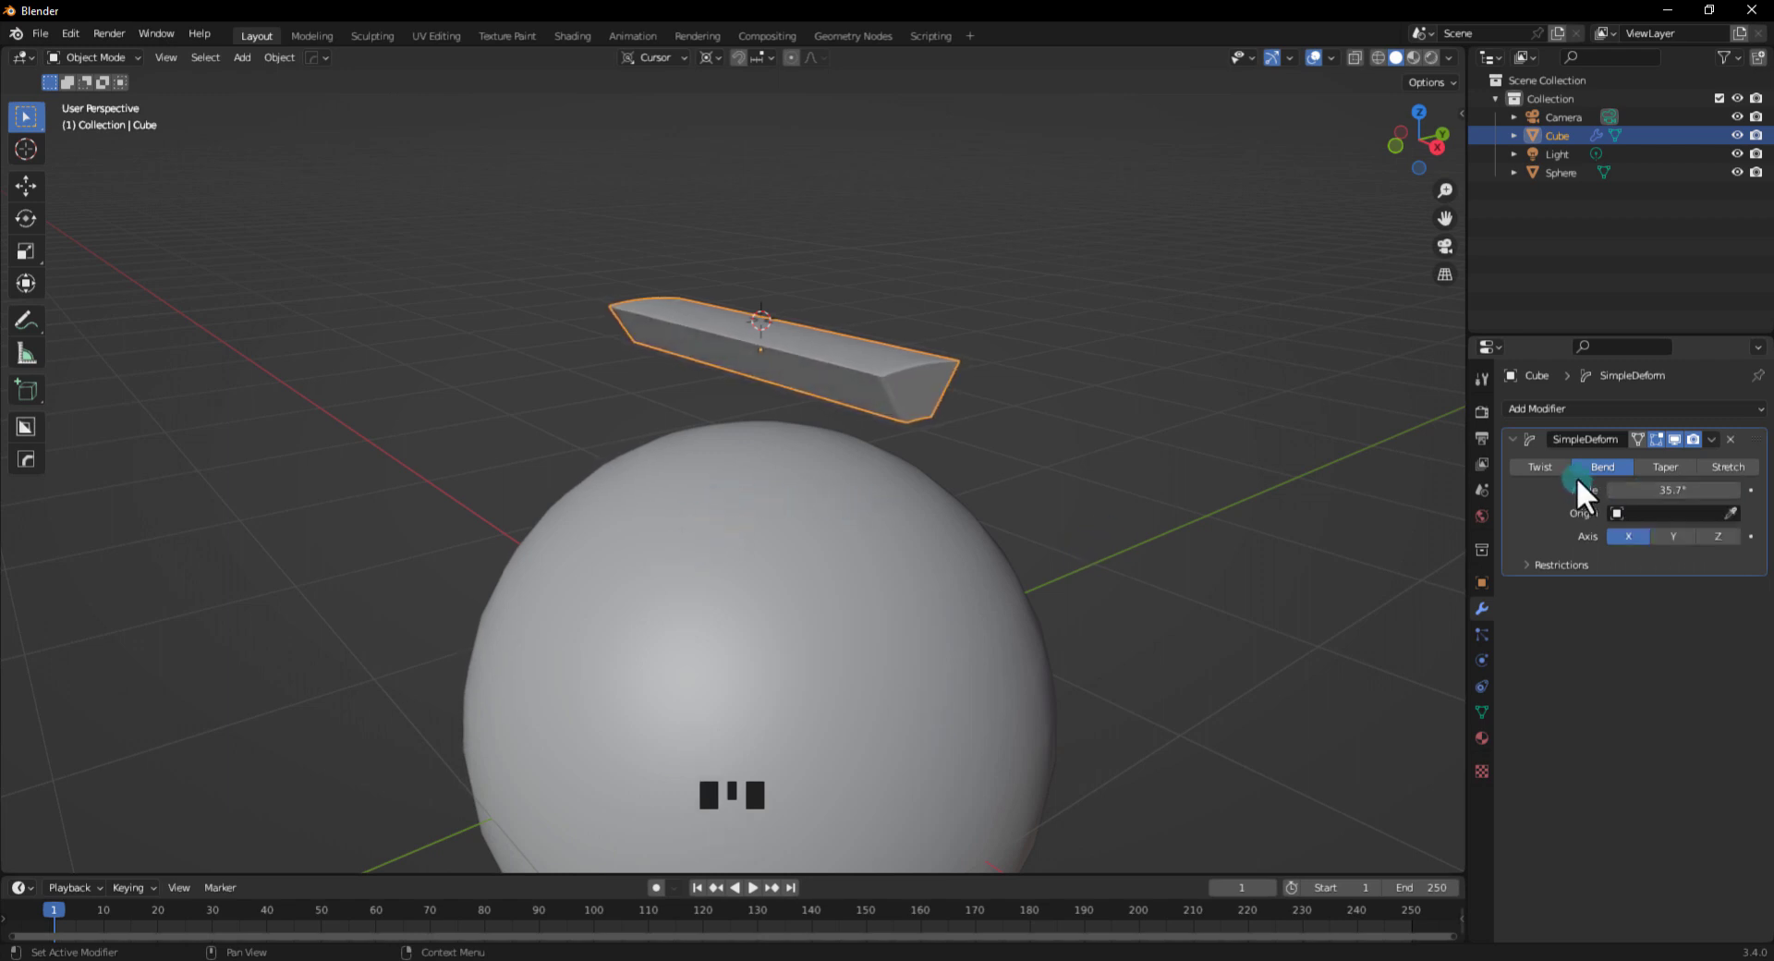
{"action": "left_click", "coordinate": [1676, 532]}
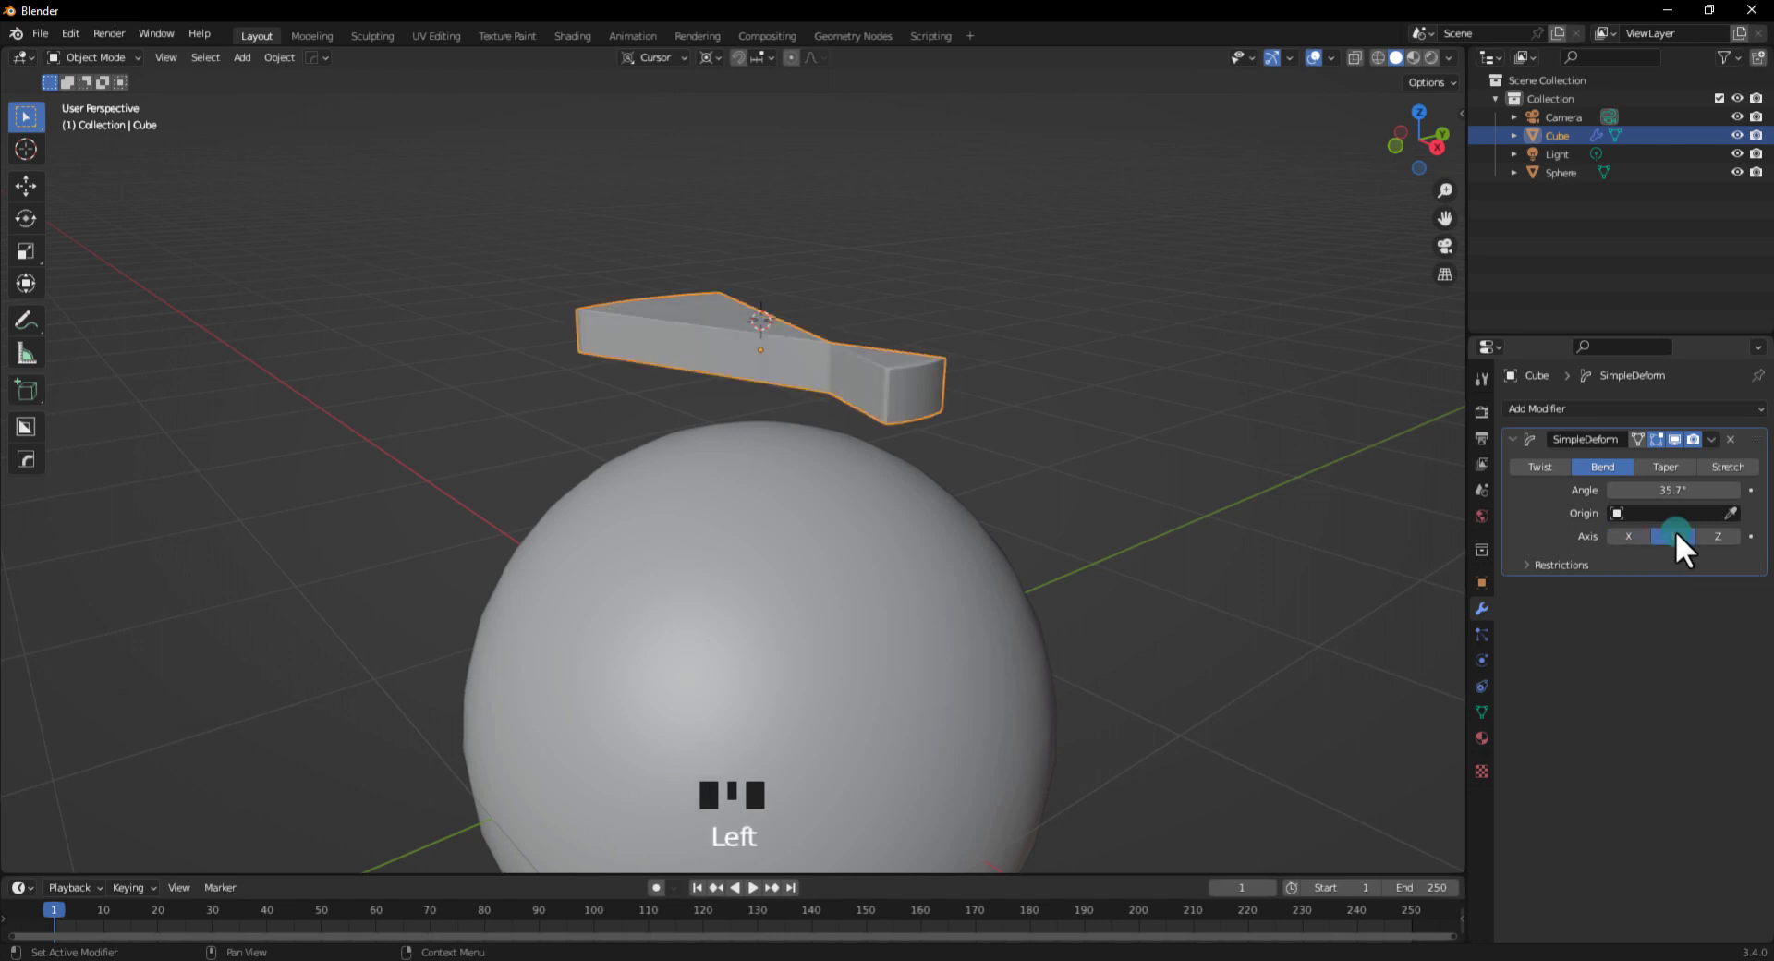
{"action": "left_click_drag", "start_coordinate": [1667, 490], "coordinate": [761, 534]}
{"action": "left_click", "coordinate": [1715, 533]}
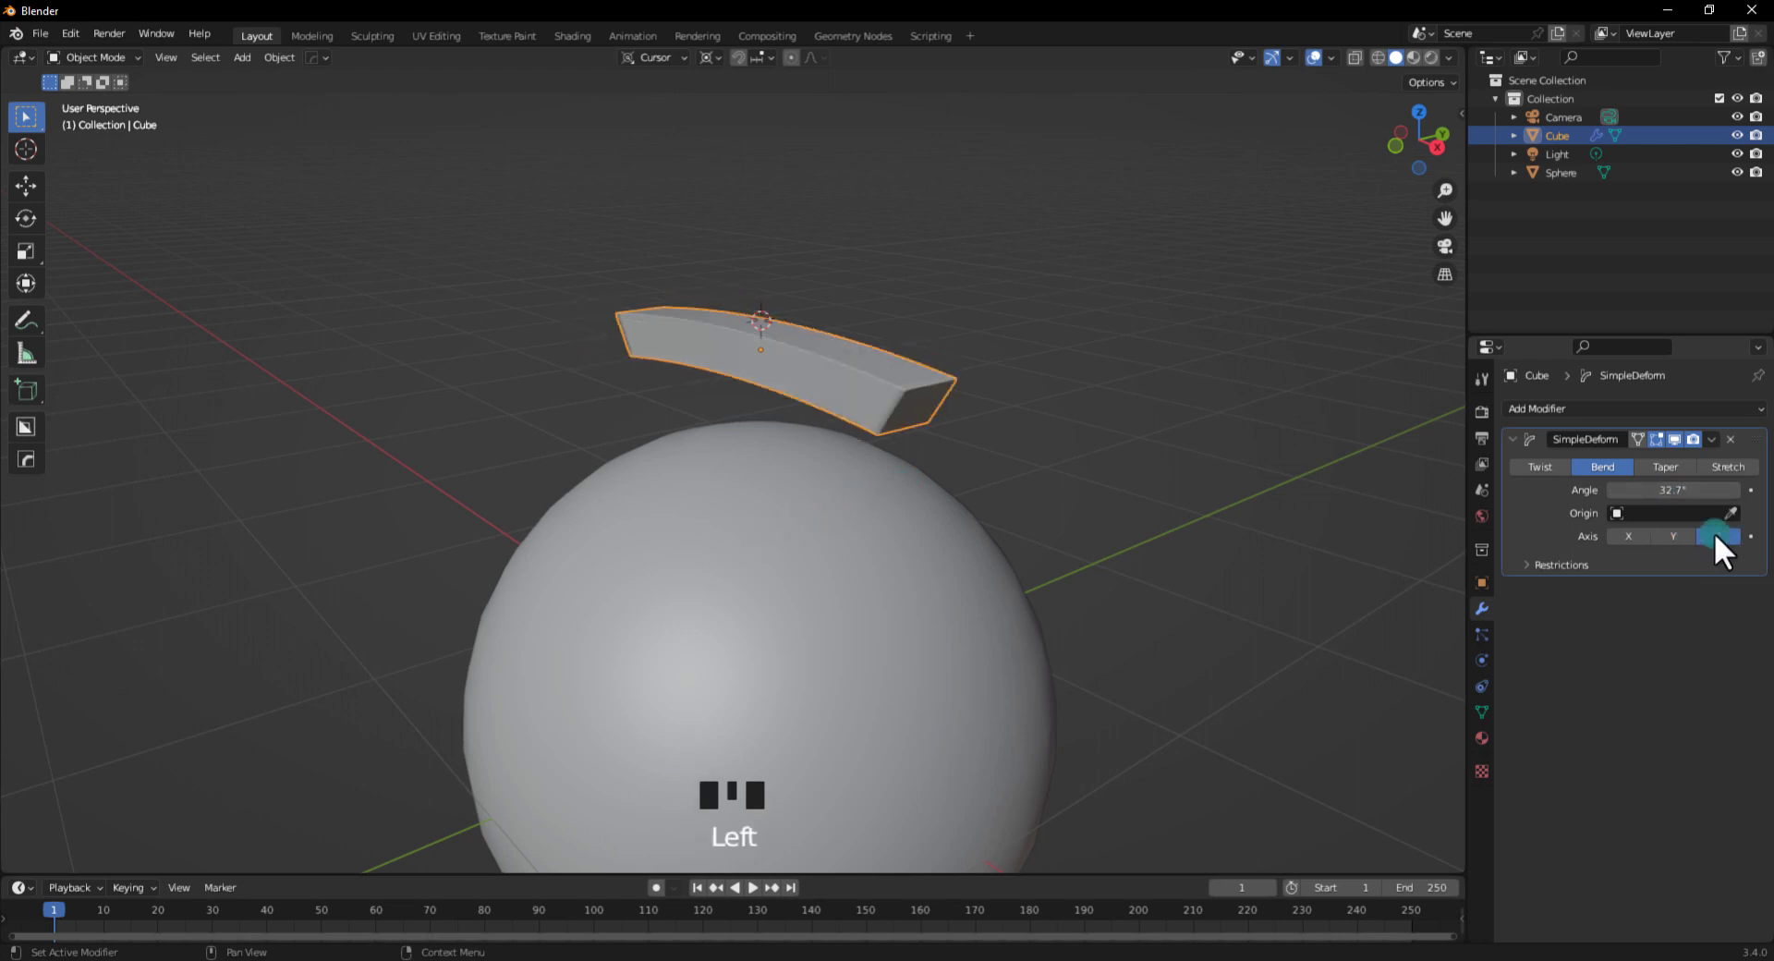
In front view, set the bar's bend angle to 60.6° and move it about 0.177 m down along Z onto the sphere
{"action": "middle_click_drag", "start_coordinate": [1145, 487], "coordinate": [1271, 494]}
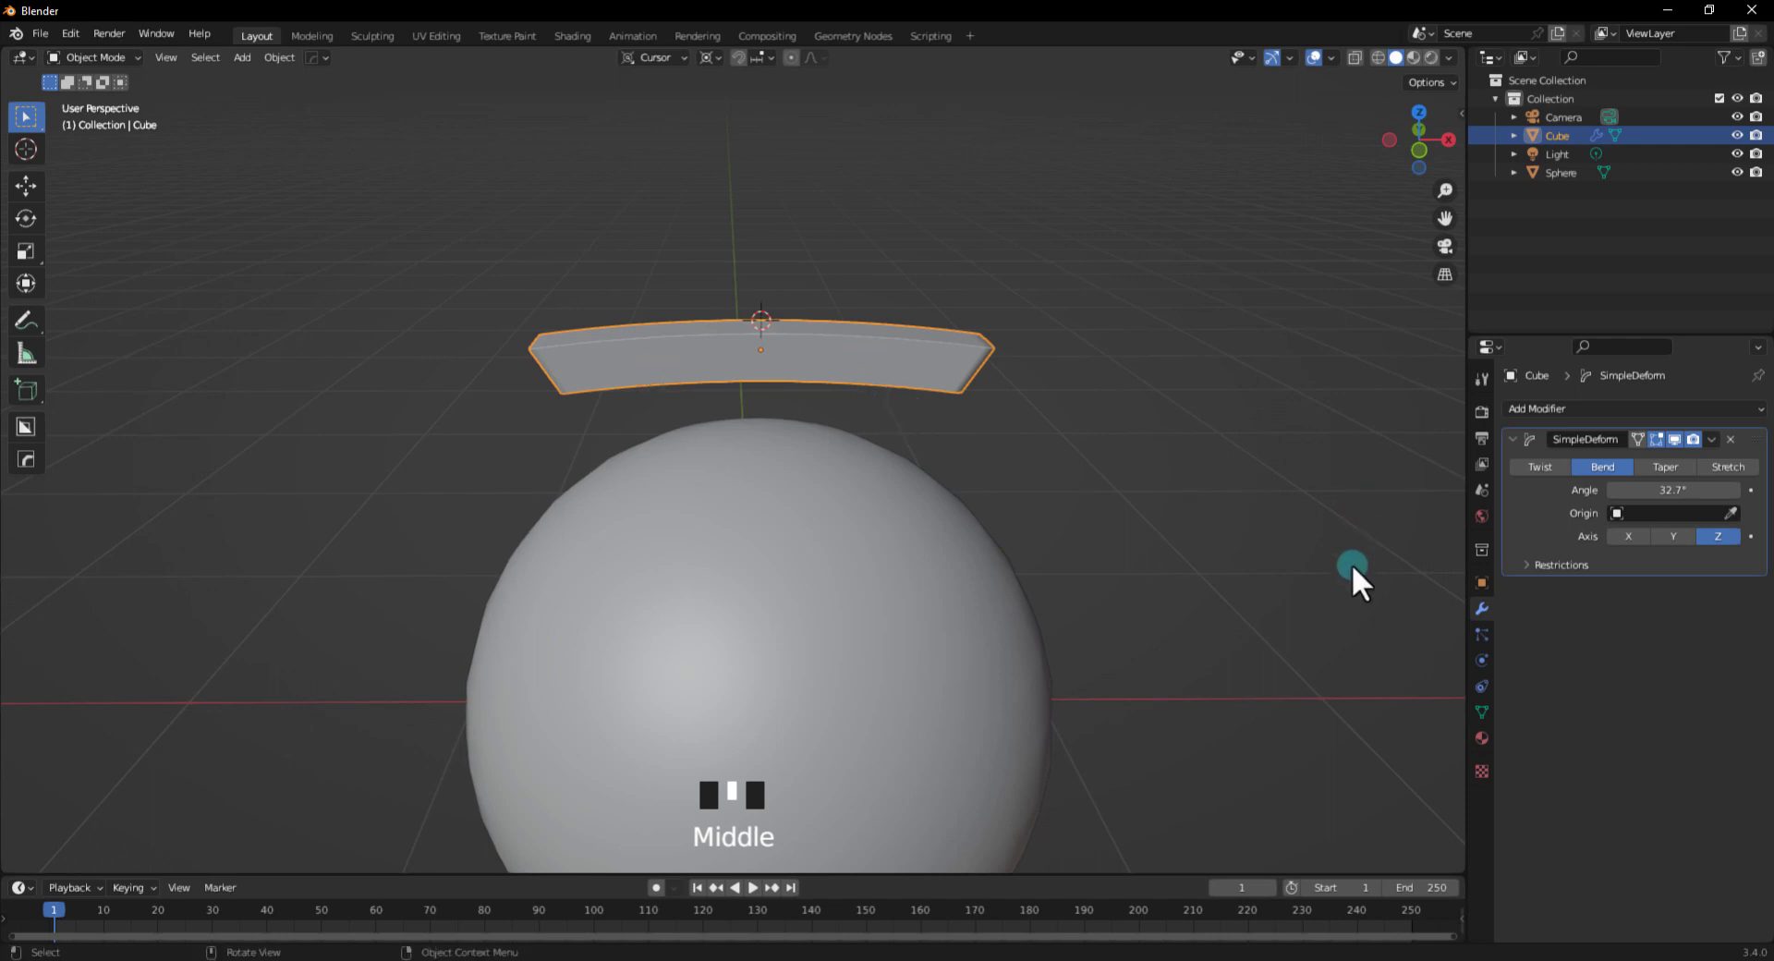
{"action": "key", "text": "KP_1"}
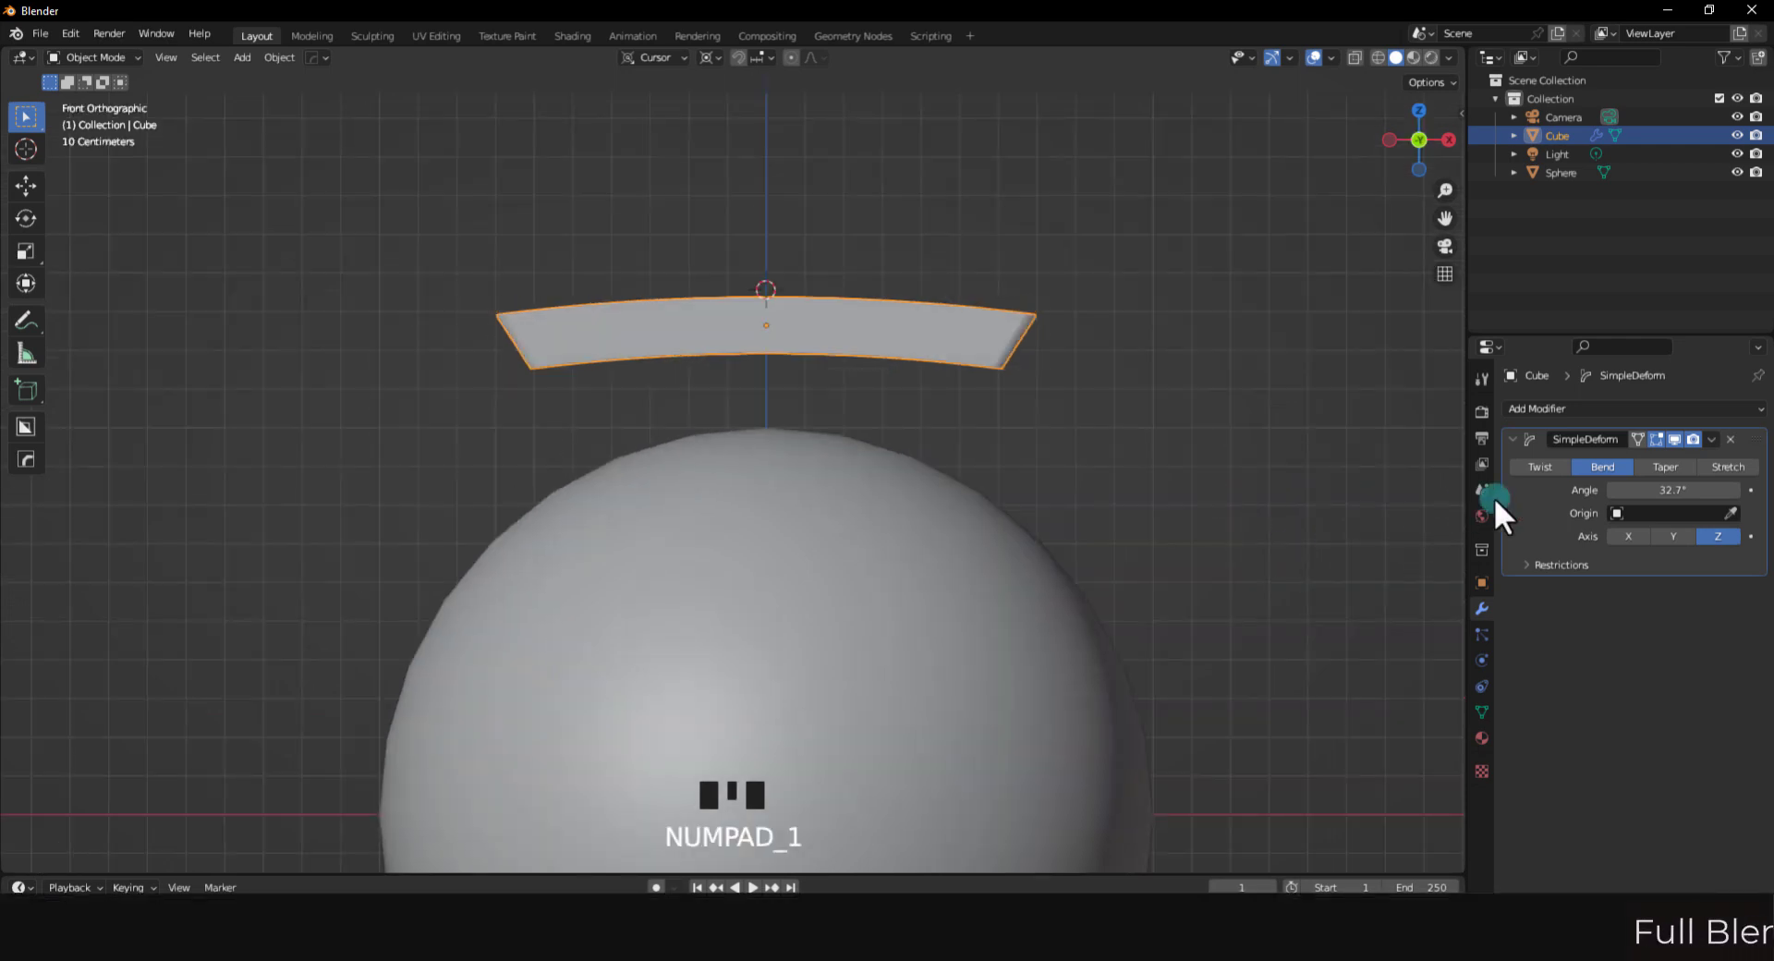
{"action": "left_click_drag", "start_coordinate": [1654, 490], "coordinate": [1301, 402]}
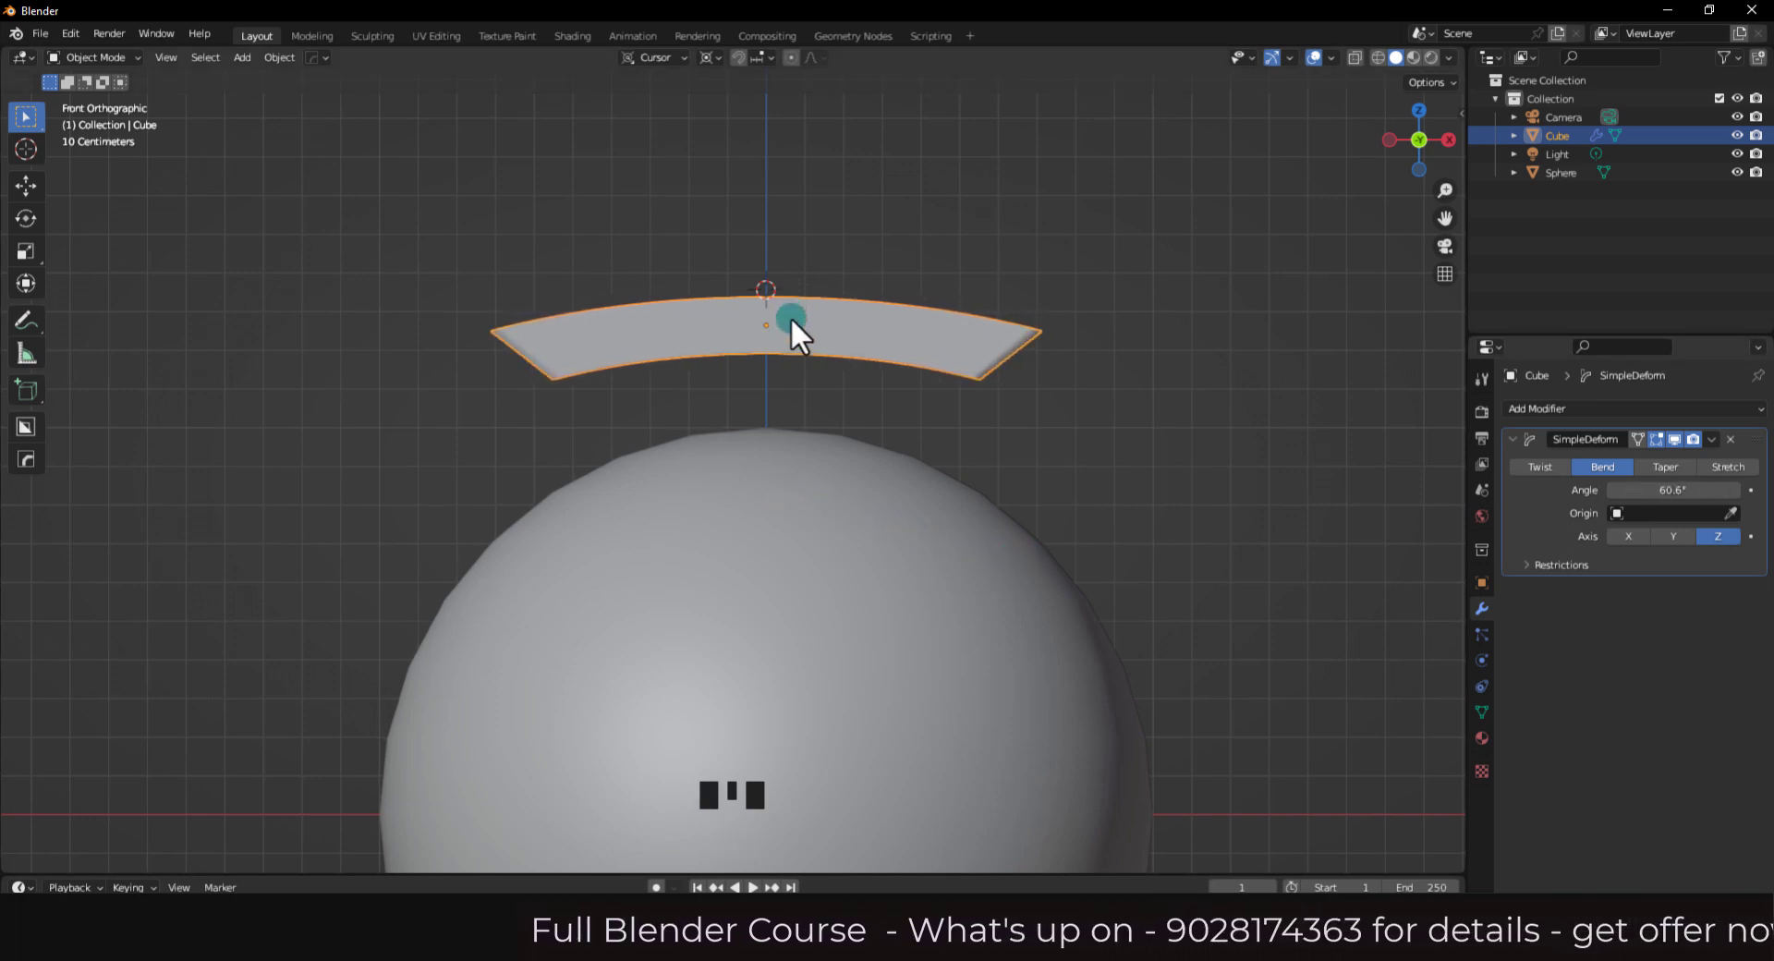
{"action": "key", "text": "g"}
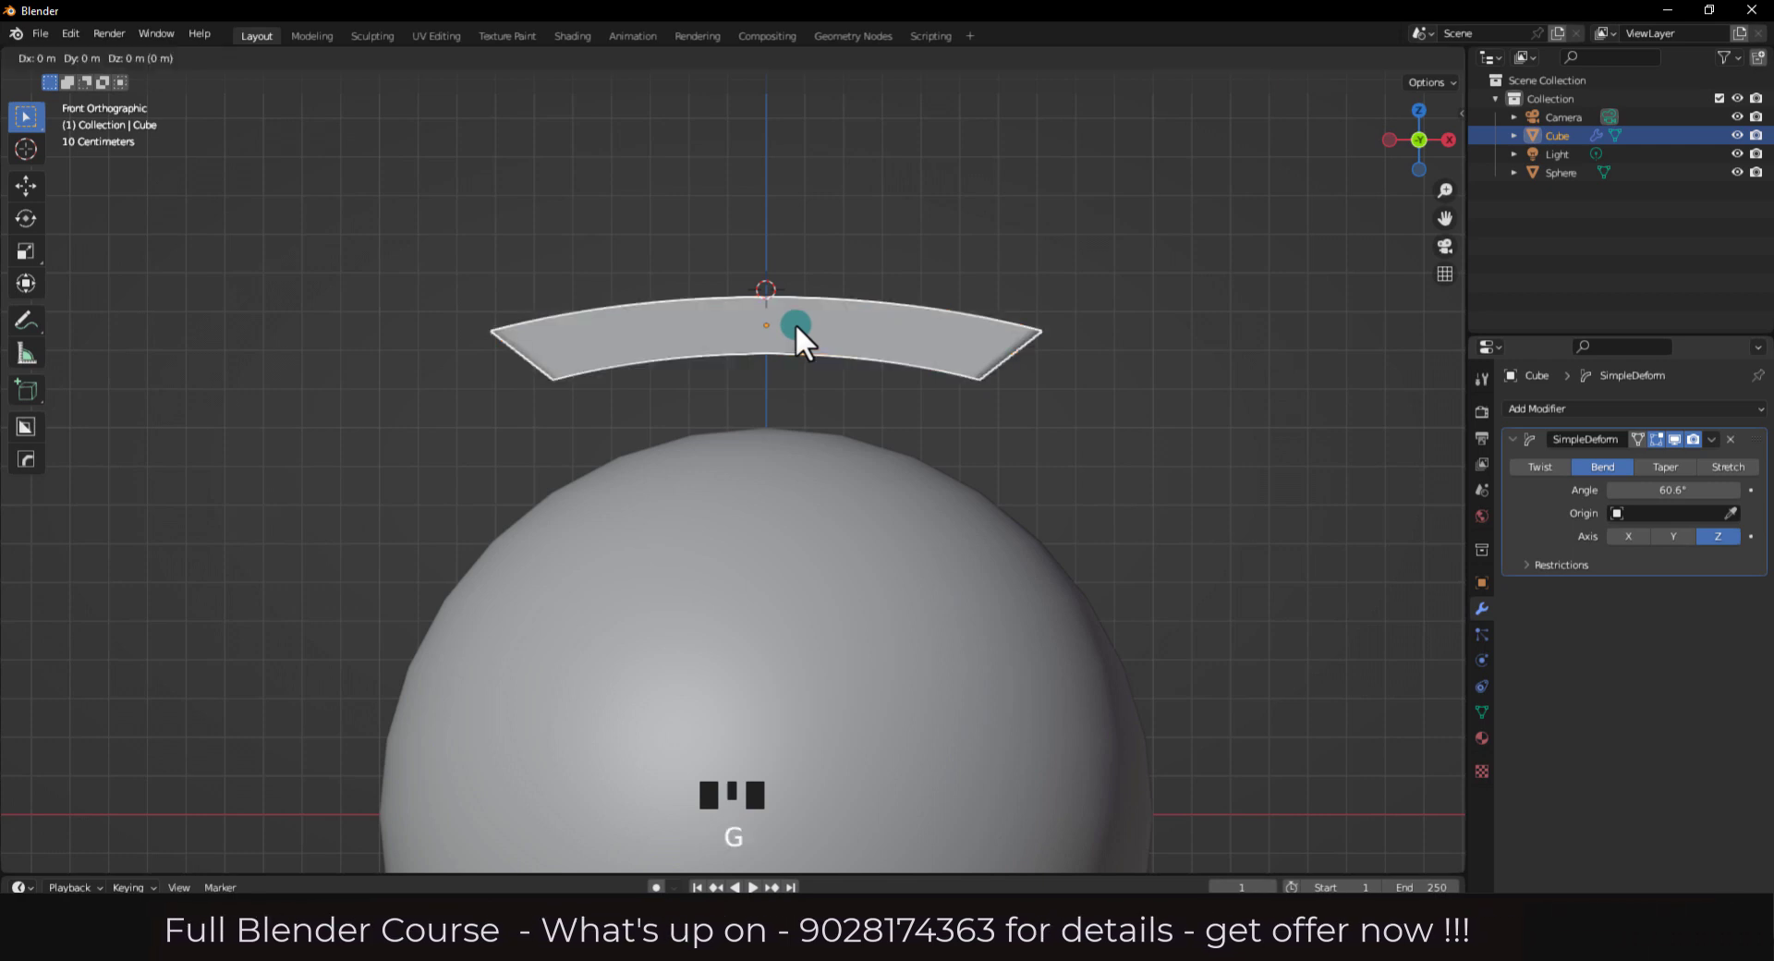
{"action": "key", "text": "z"}
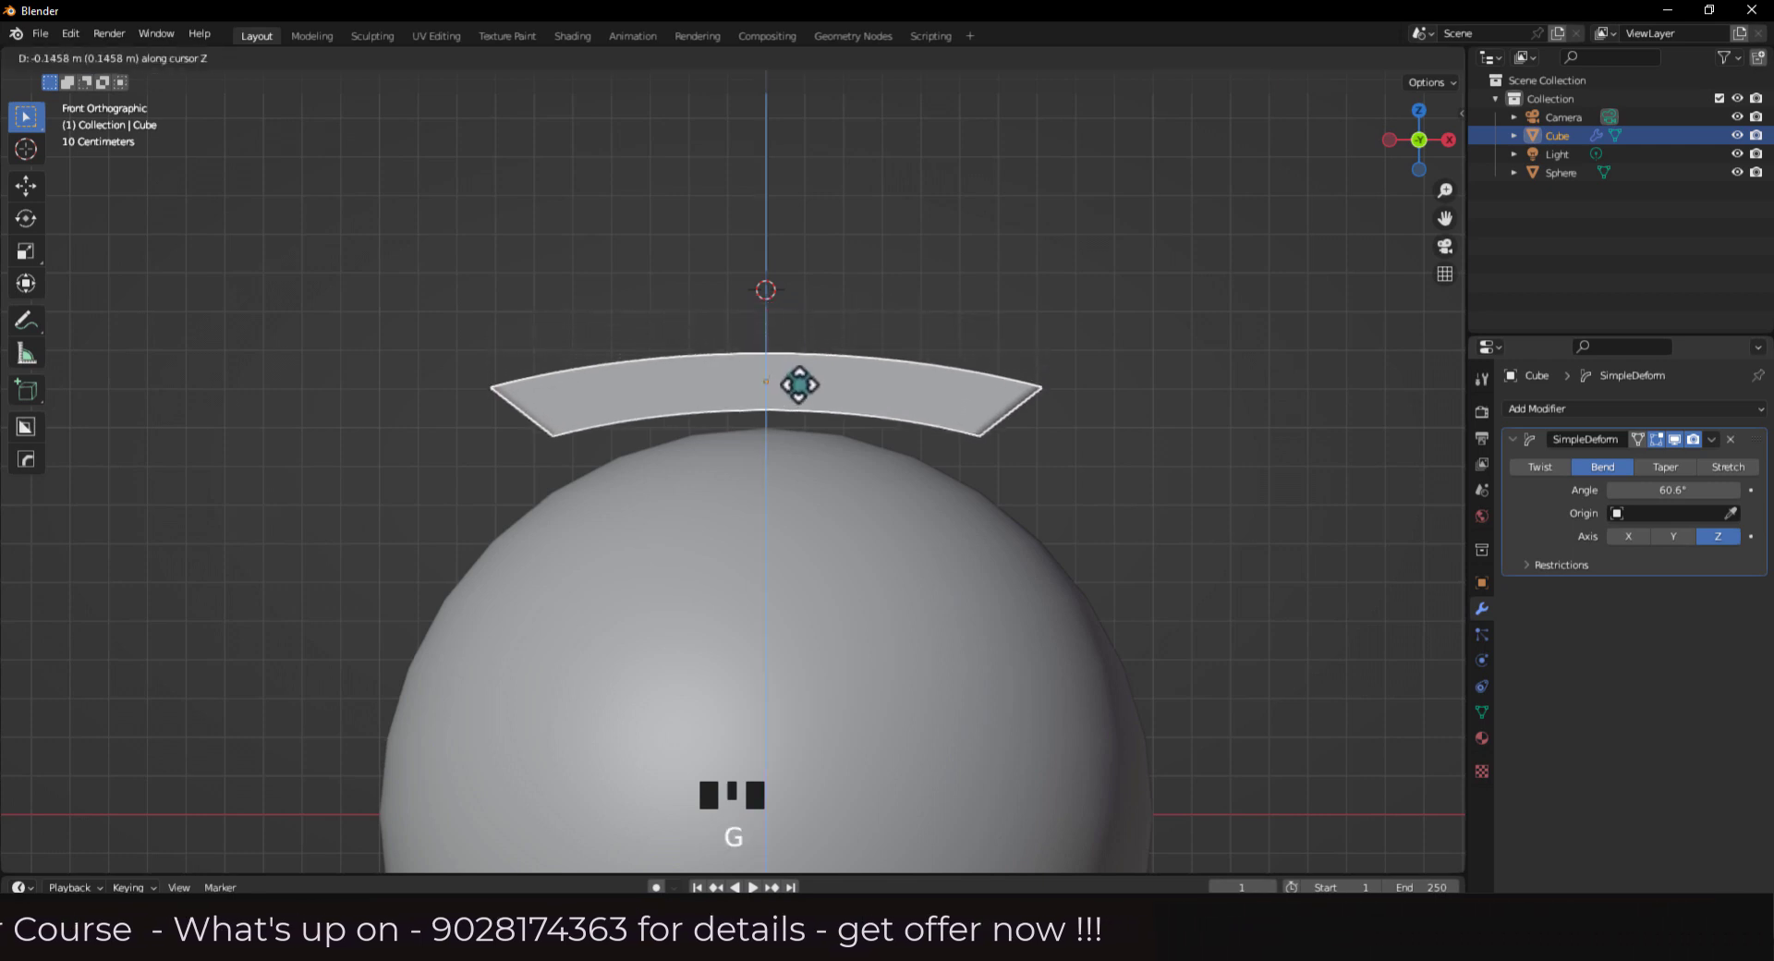
{"action": "left_click", "coordinate": [799, 391]}
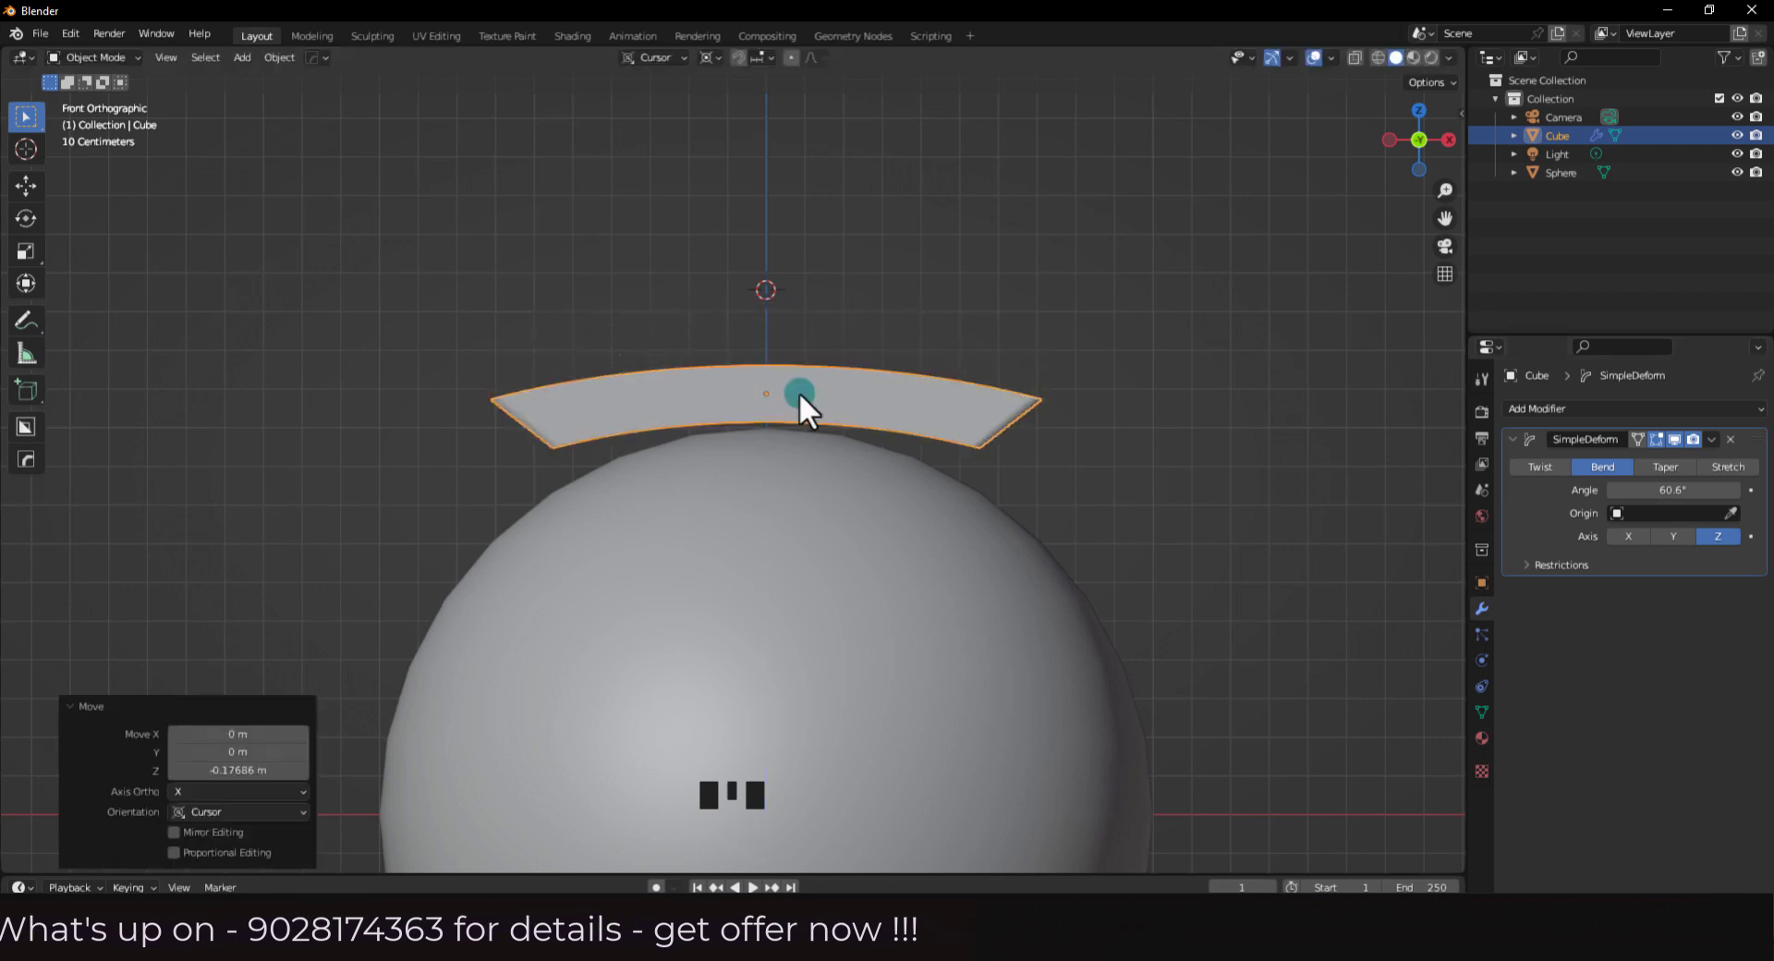
Increase the bar's bend angle to 106° and lower the bar about 0.017 m along Z against the sphere's top
{"action": "left_click", "coordinate": [1655, 496]}
{"action": "left_click_drag", "start_coordinate": [798, 497], "coordinate": [764, 478]}
{"action": "scroll", "coordinate": [865, 479], "scroll_direction": "up", "scroll_amount": 4}
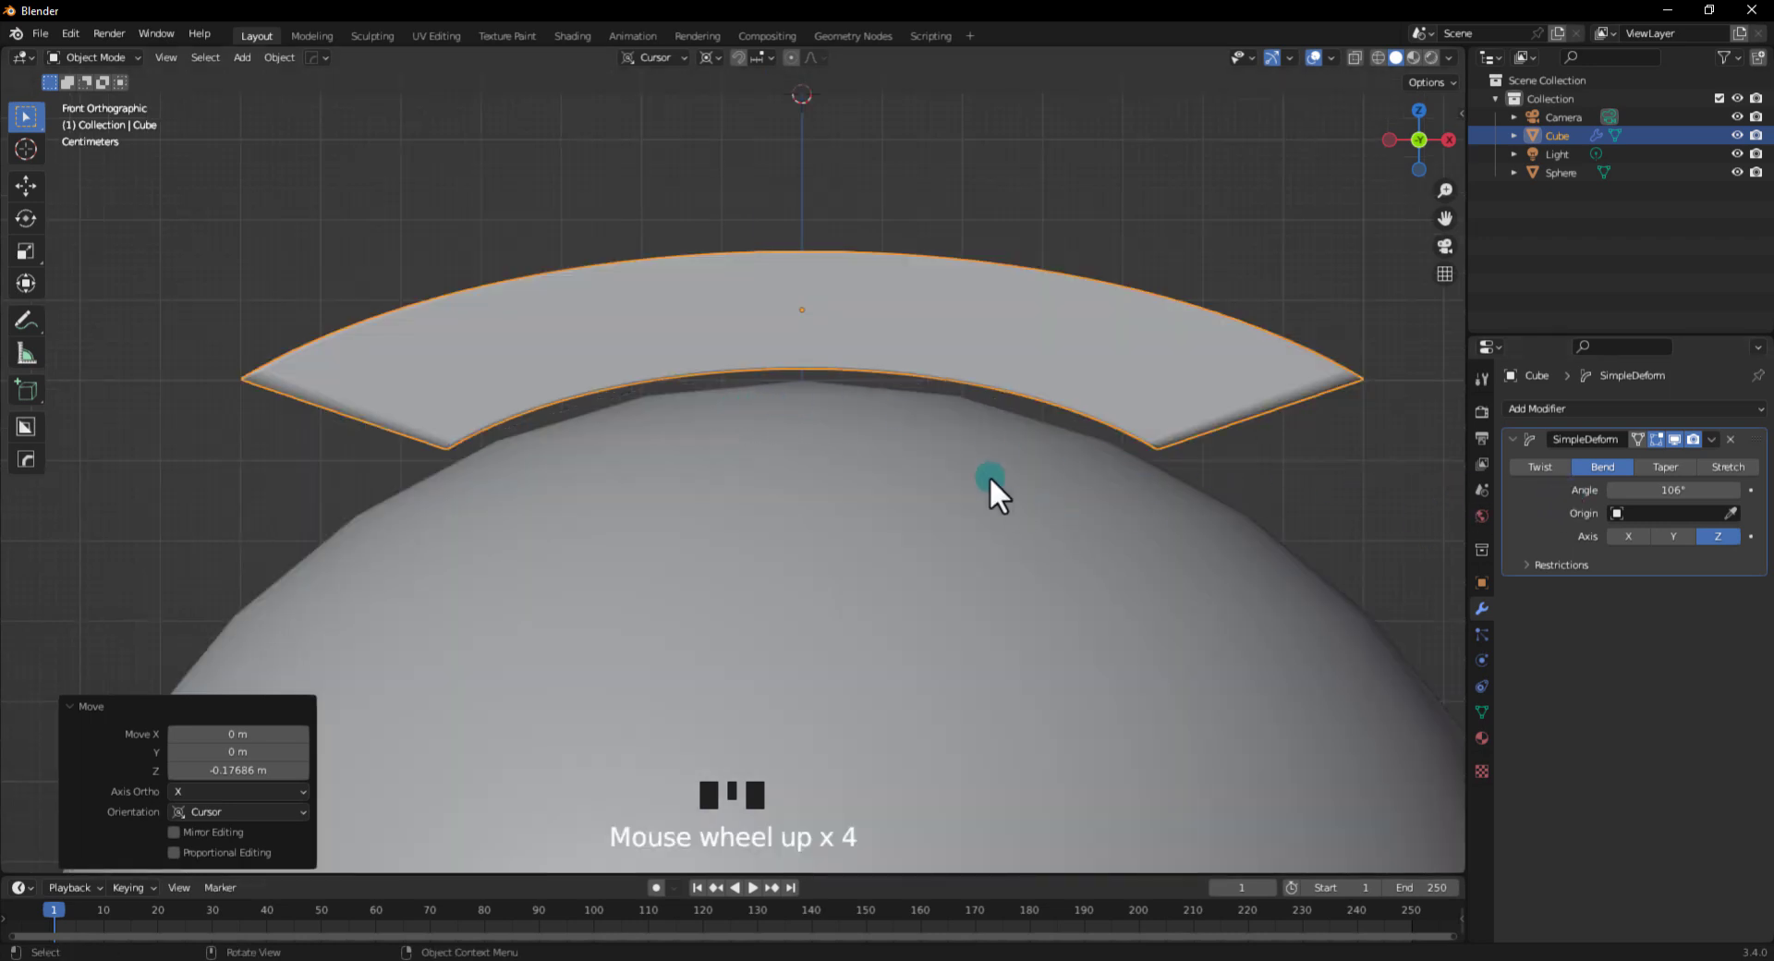
{"action": "key", "text": "g"}
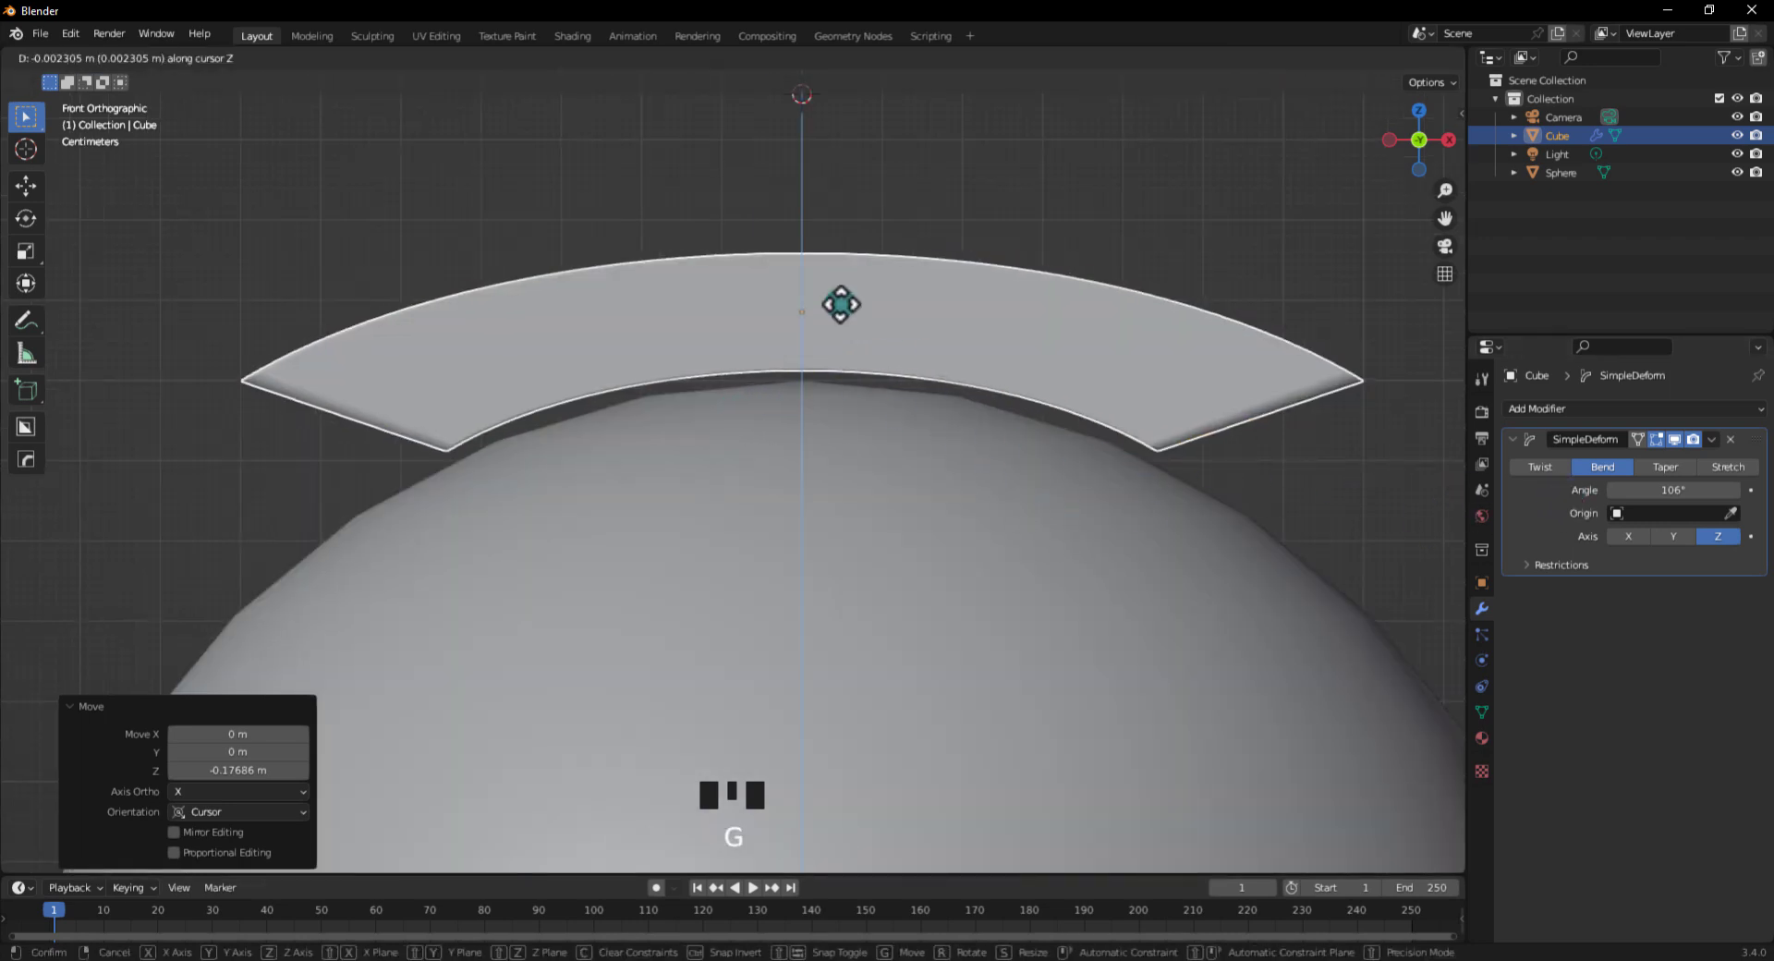
{"action": "left_click", "coordinate": [841, 312]}
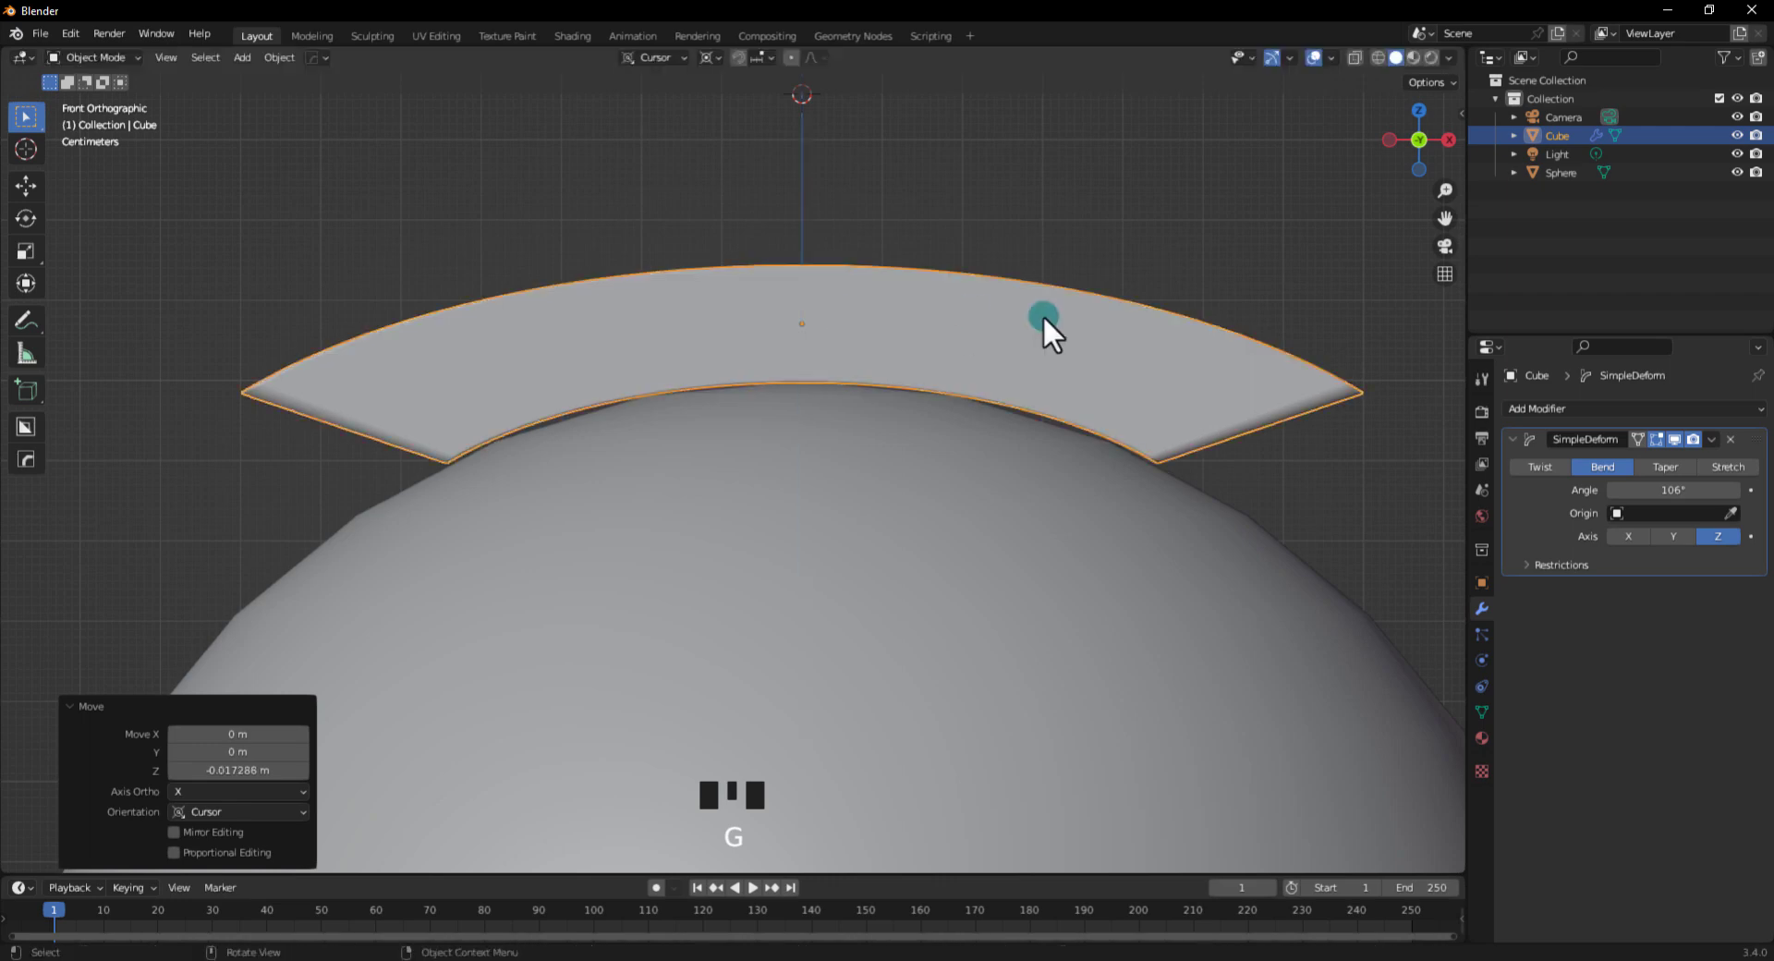
Set the bar's bend angle to 110°, lower the bar about 0.003 m along Z and deselect it
{"action": "mouse_move", "coordinate": [1626, 485]}
{"action": "left_mouse_down"}
{"action": "mouse_move", "coordinate": [752, 494]}
{"action": "mouse_move", "coordinate": [790, 493]}
{"action": "mouse_move", "coordinate": [724, 403]}
{"action": "left_mouse_up"}
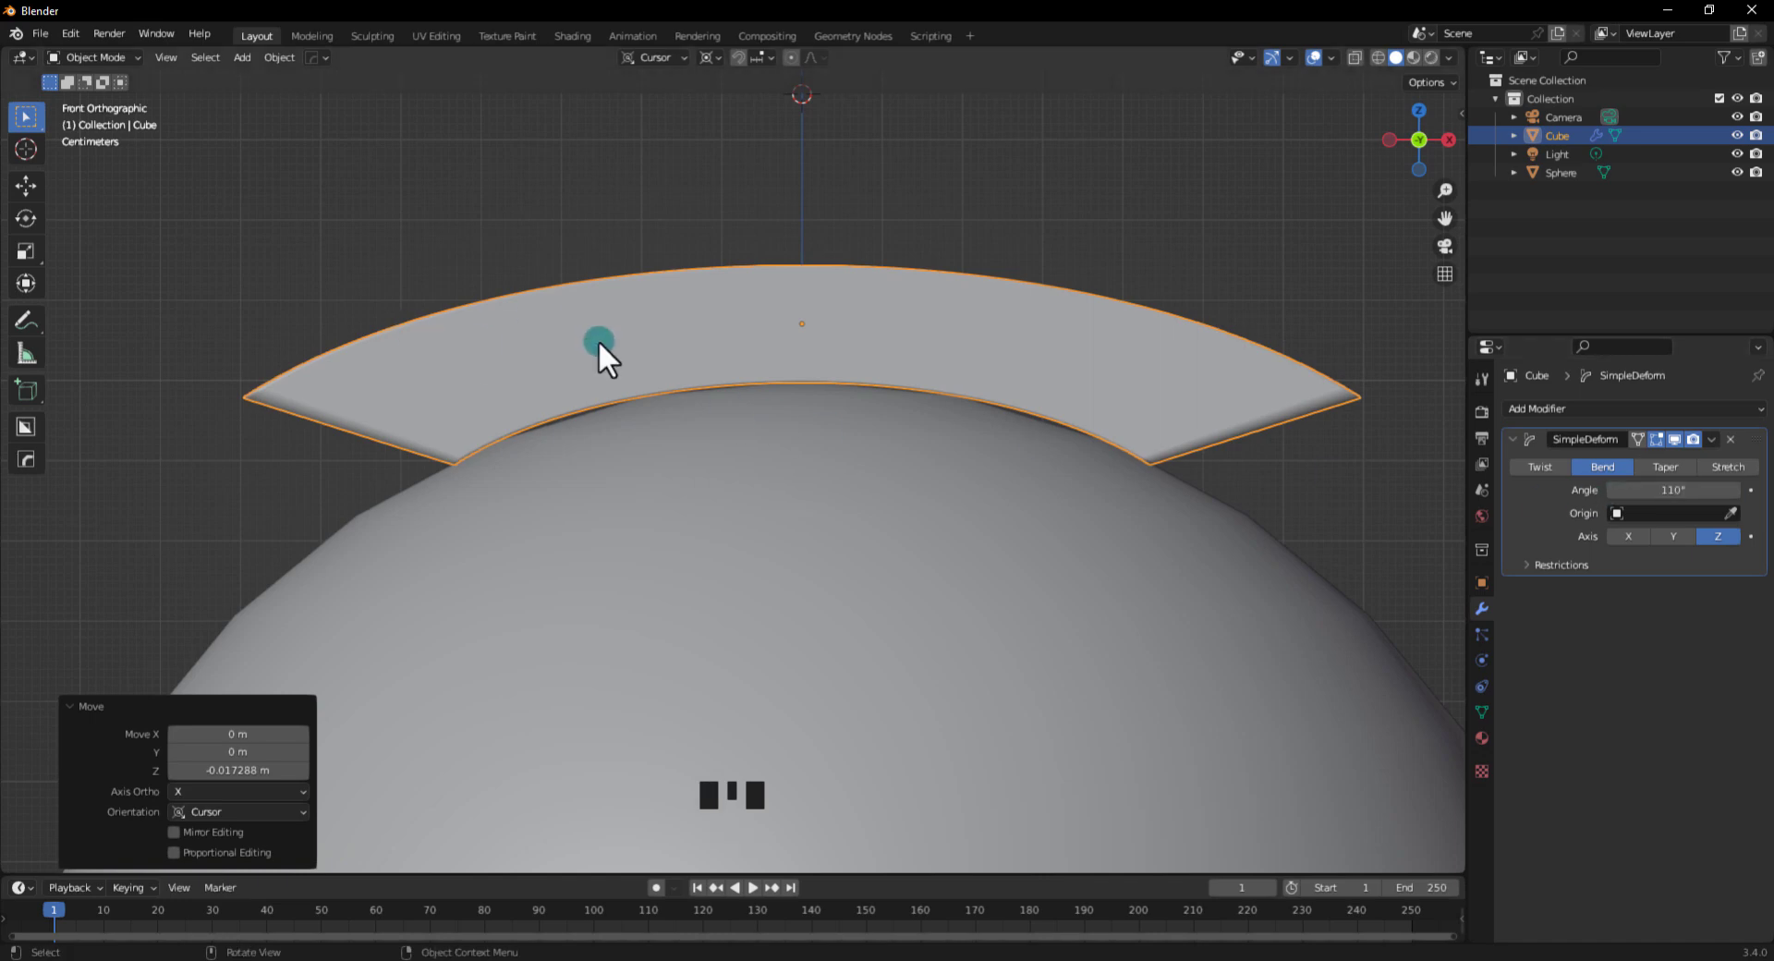
{"action": "key", "text": "g"}
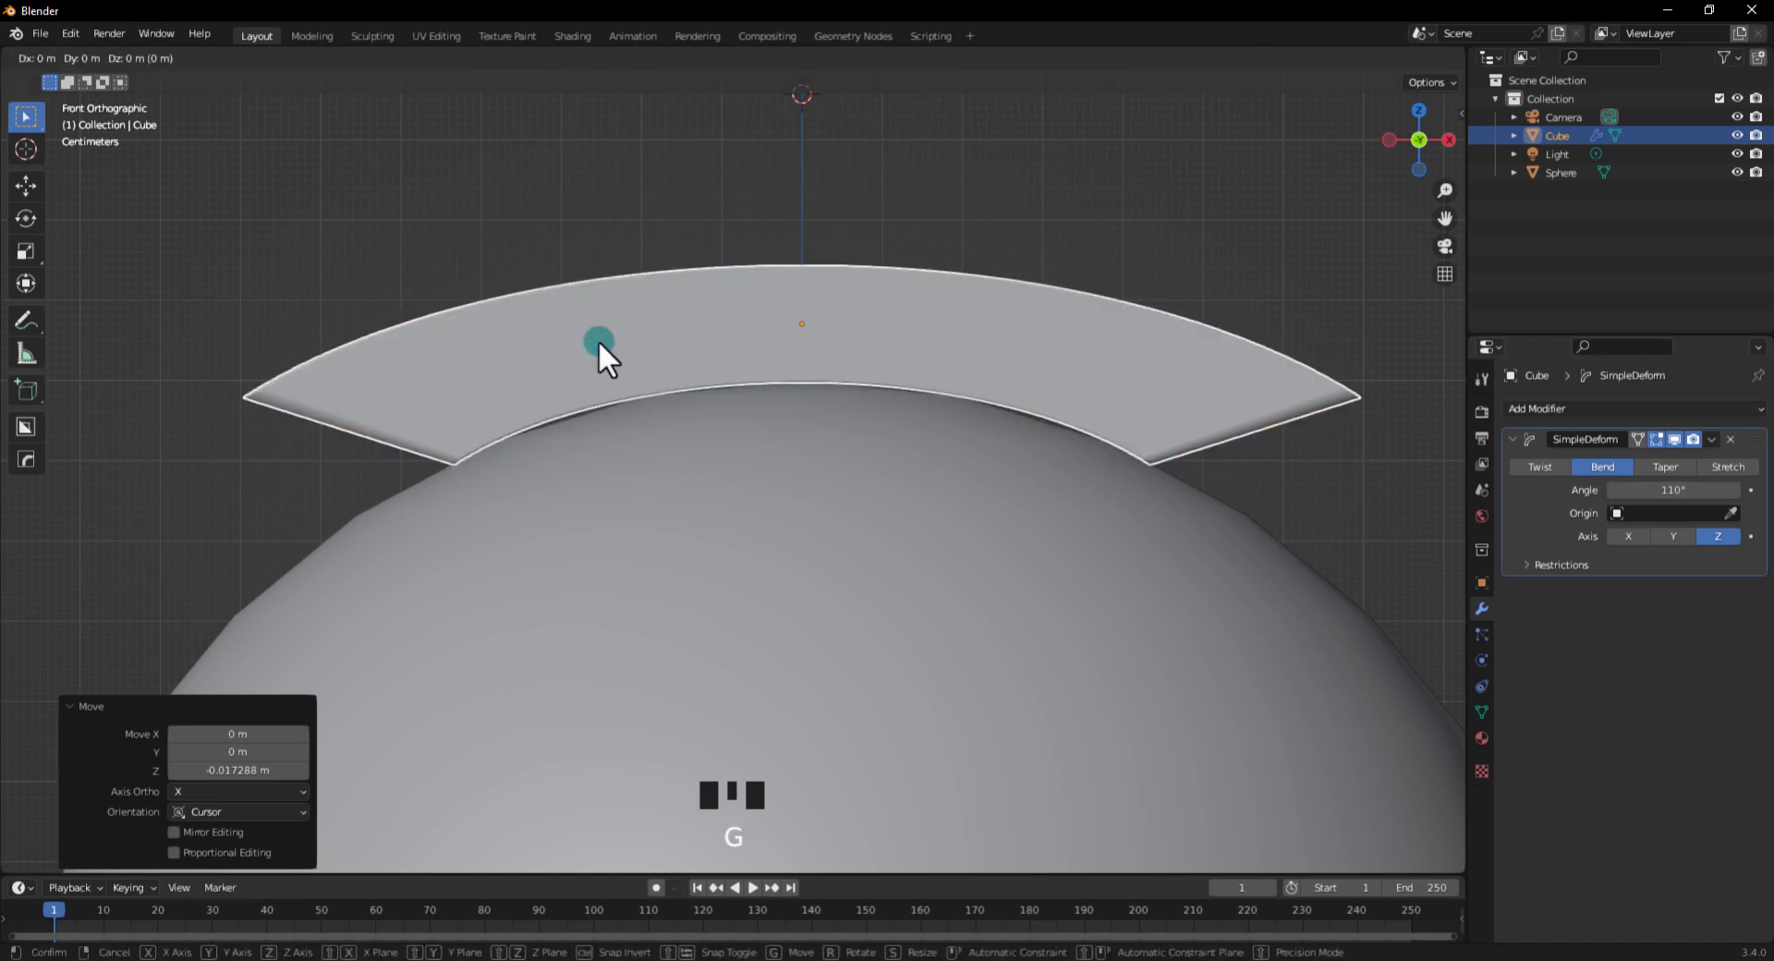
{"action": "key", "text": "z"}
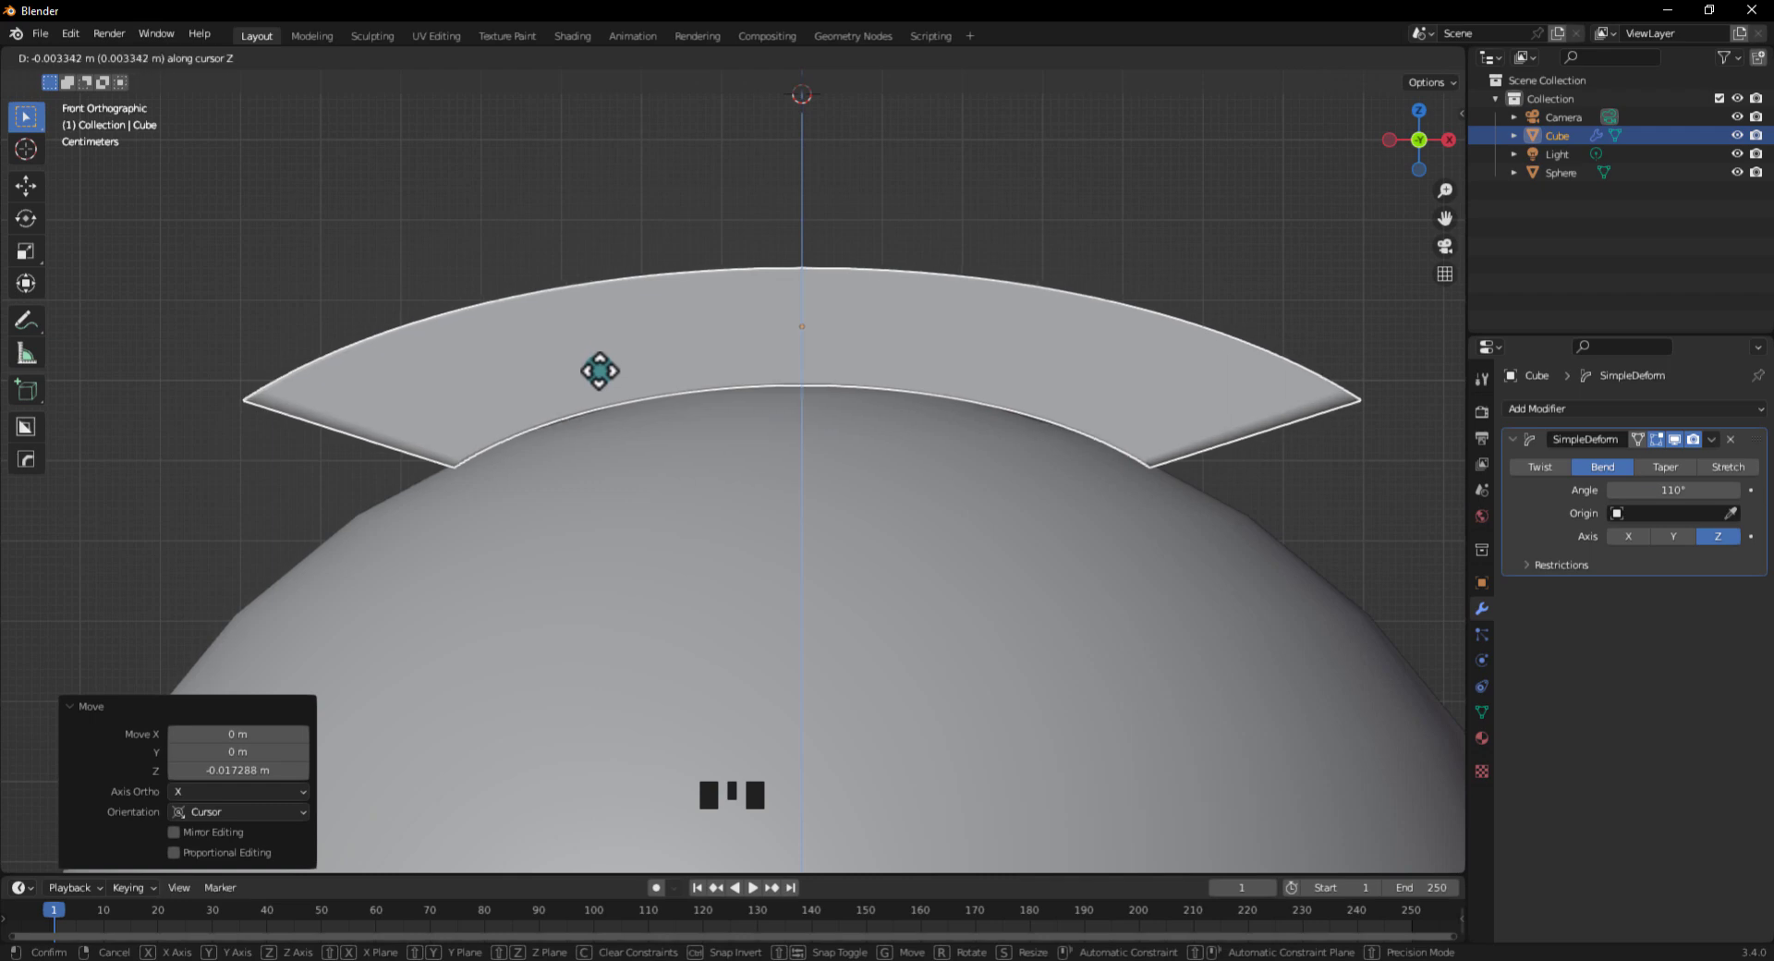
{"action": "left_click", "coordinate": [599, 368]}
{"action": "left_click", "coordinate": [961, 243]}
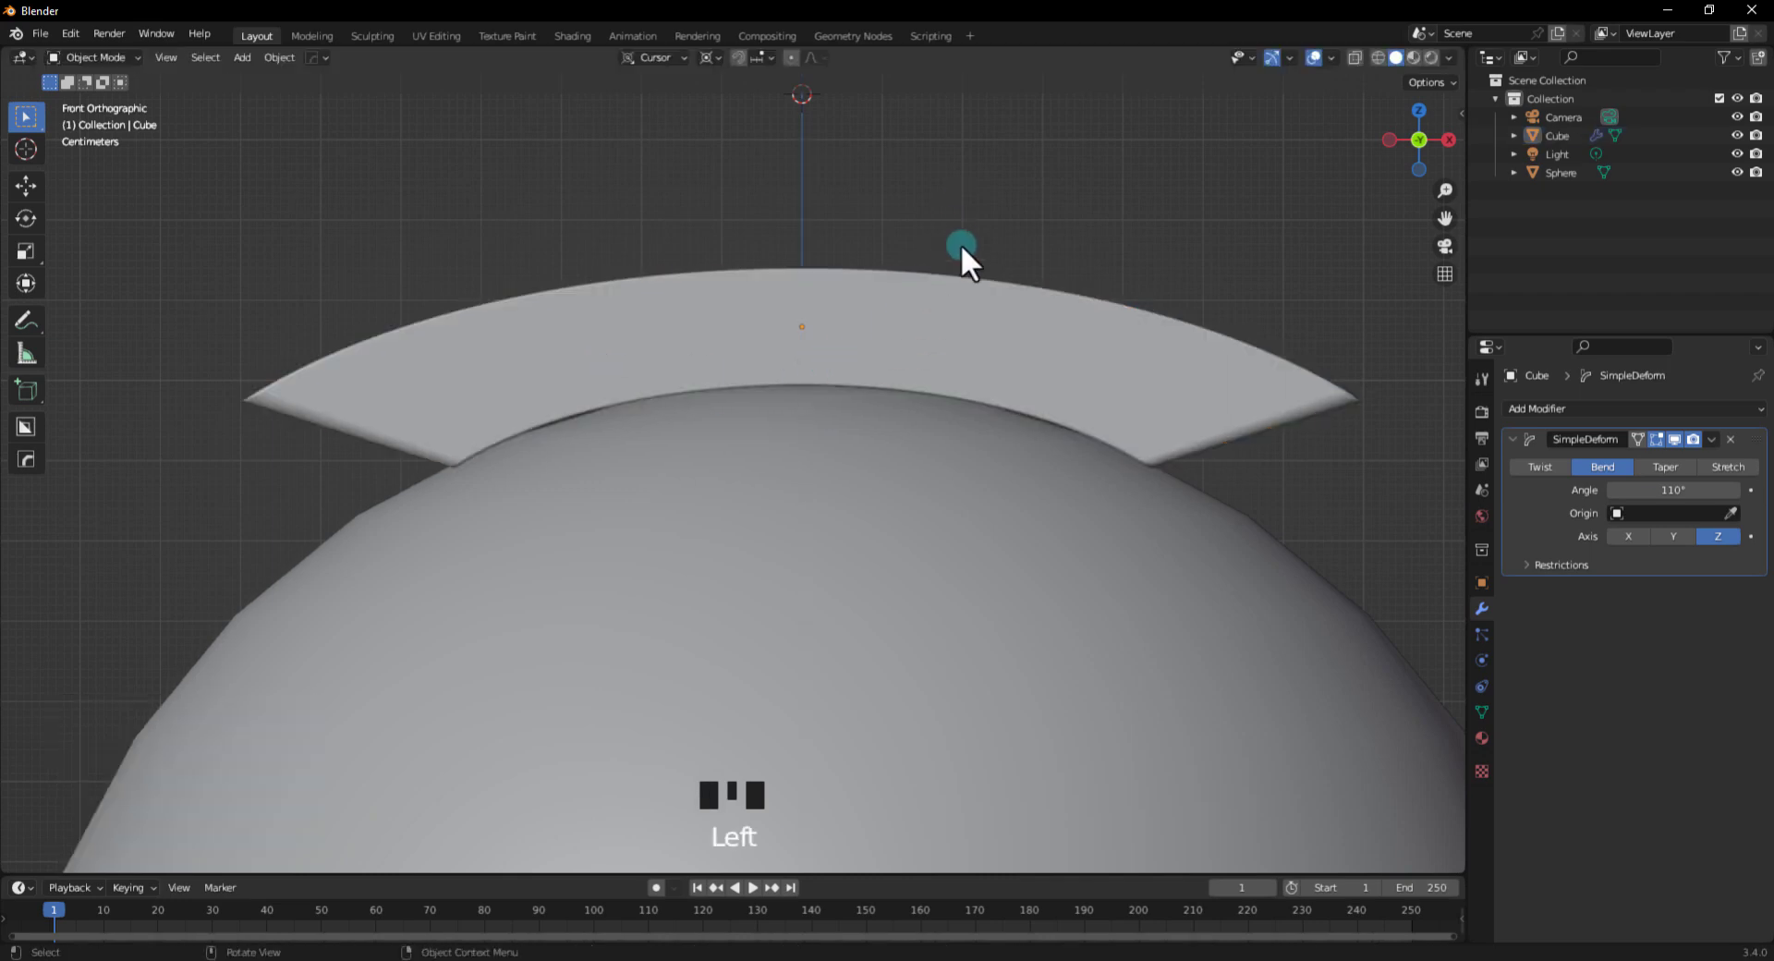
Examine how closely the bent bar follows the sphere's curve from several angles and in front view
{"action": "middle_click_drag", "start_coordinate": [961, 250], "coordinate": [914, 333]}
{"action": "scroll", "coordinate": [911, 334], "scroll_direction": "down", "scroll_amount": 4}
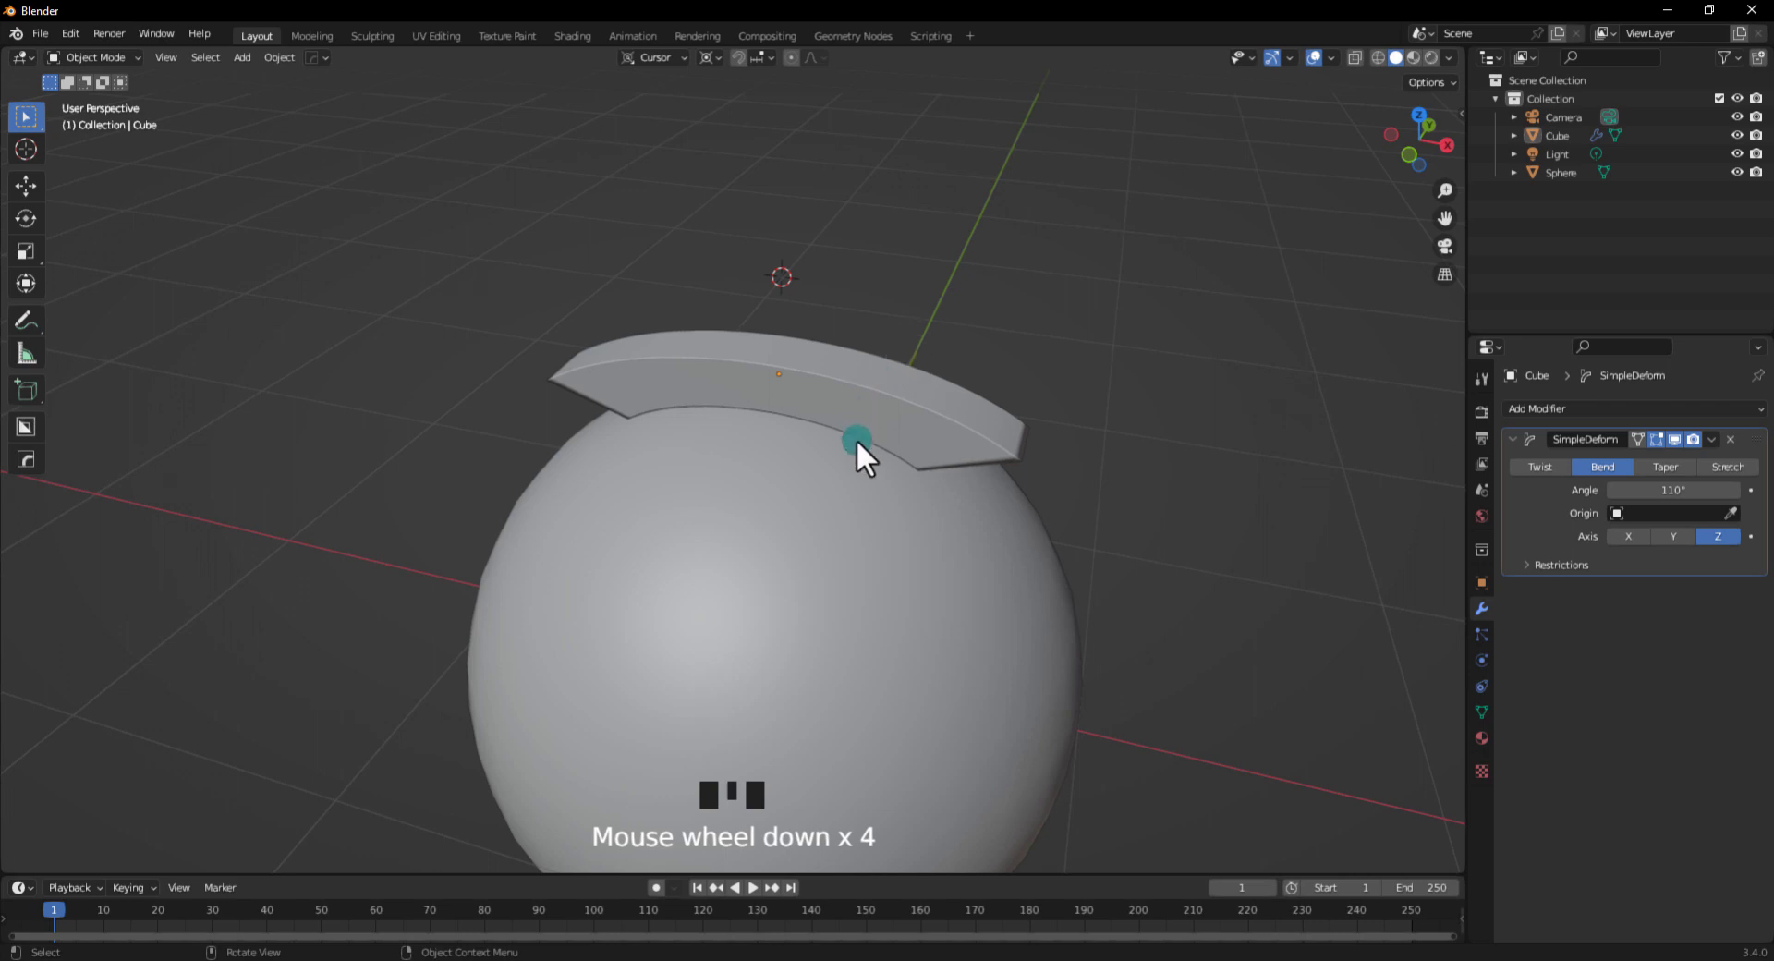
{"action": "middle_click_drag", "start_coordinate": [796, 584], "coordinate": [832, 566]}
{"action": "key", "text": "KP_1"}
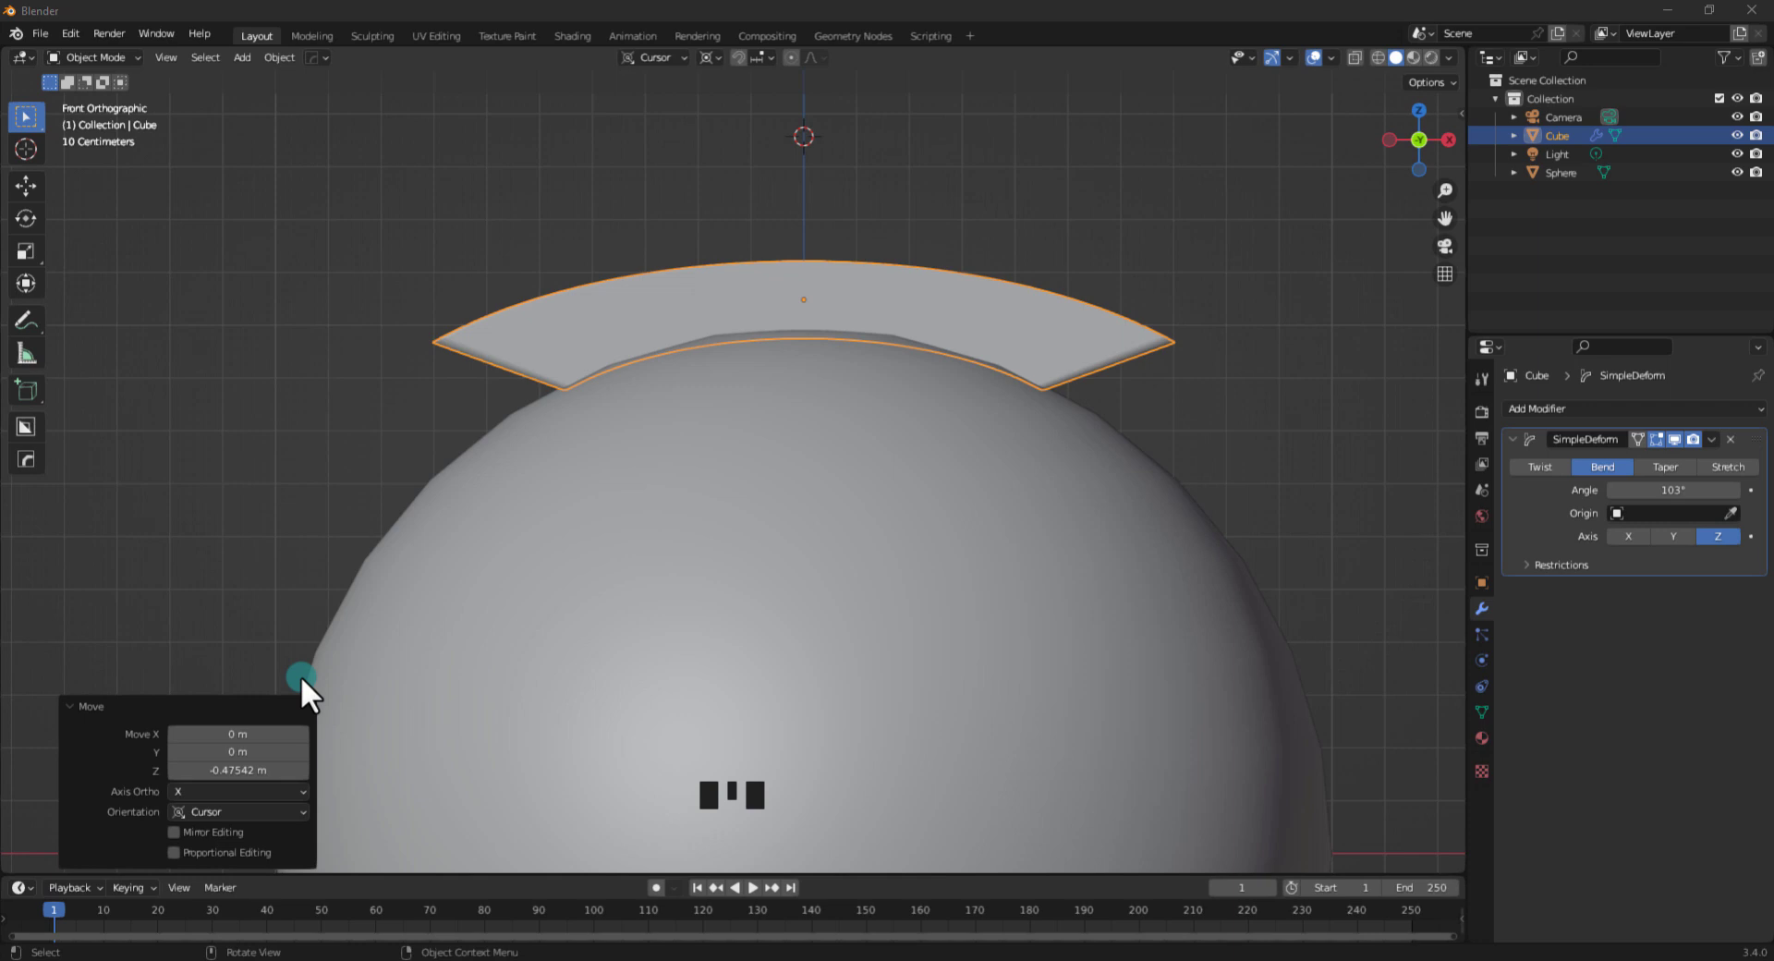
{"action": "middle_click_drag", "start_coordinate": [301, 675], "coordinate": [1329, 597]}
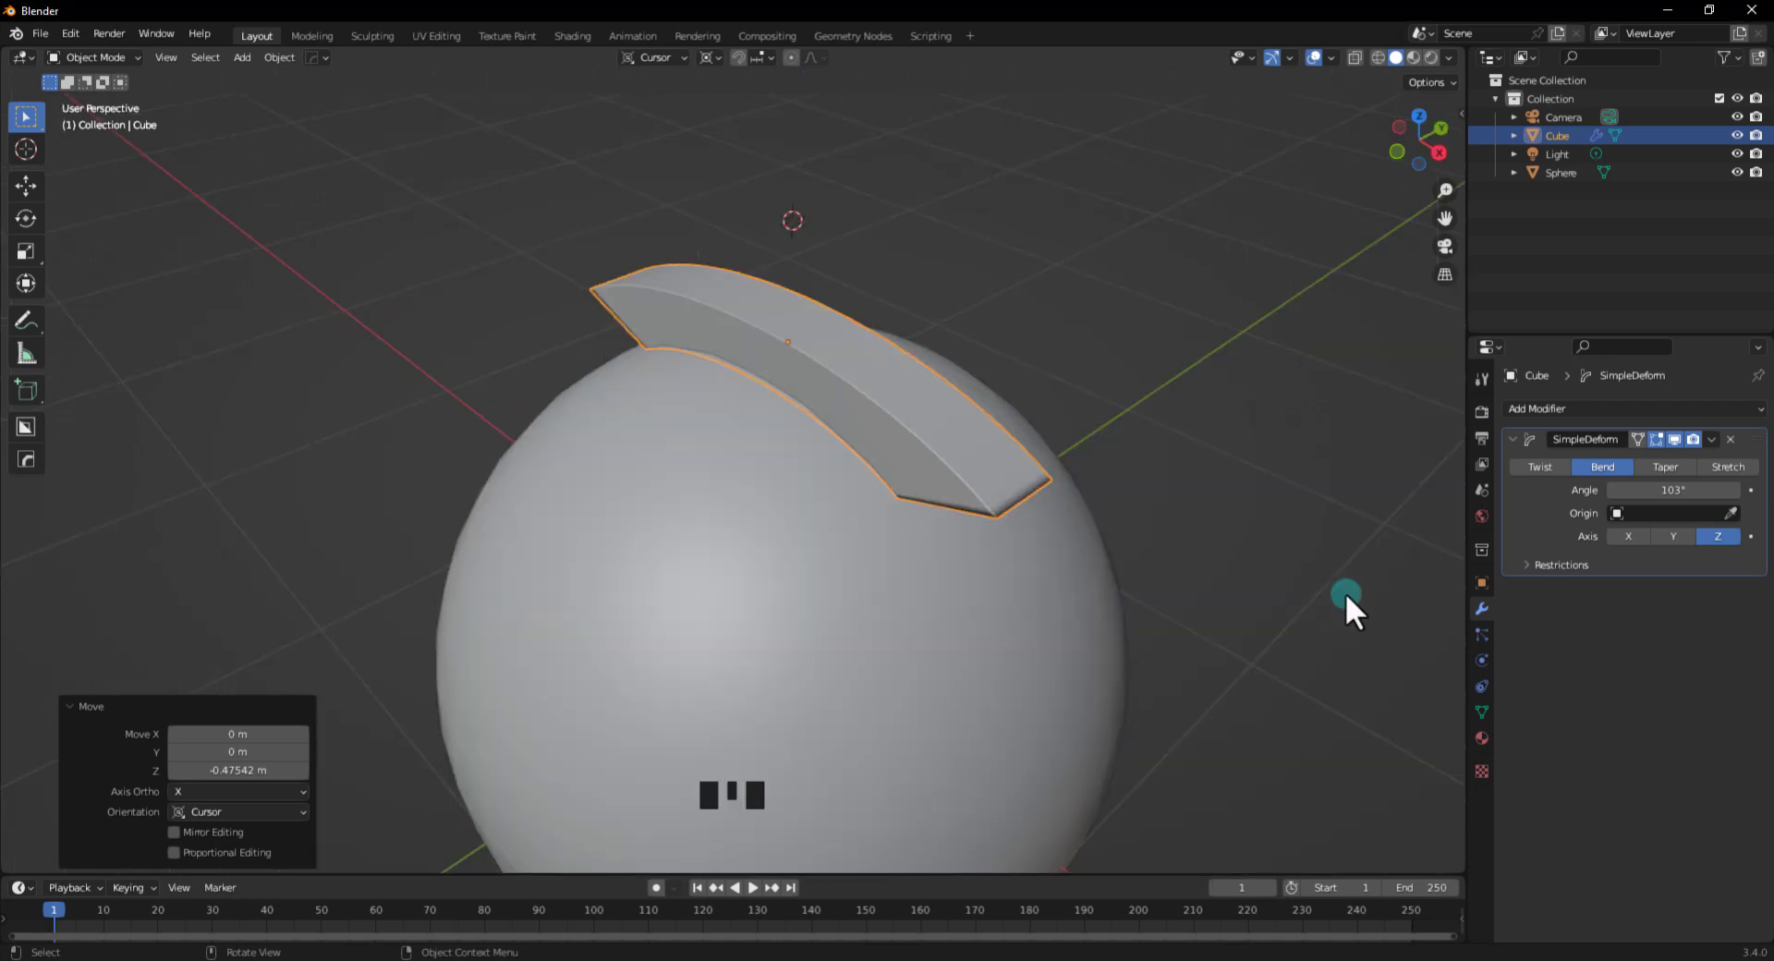
{"action": "middle_click_drag", "start_coordinate": [1211, 598], "coordinate": [1310, 525]}
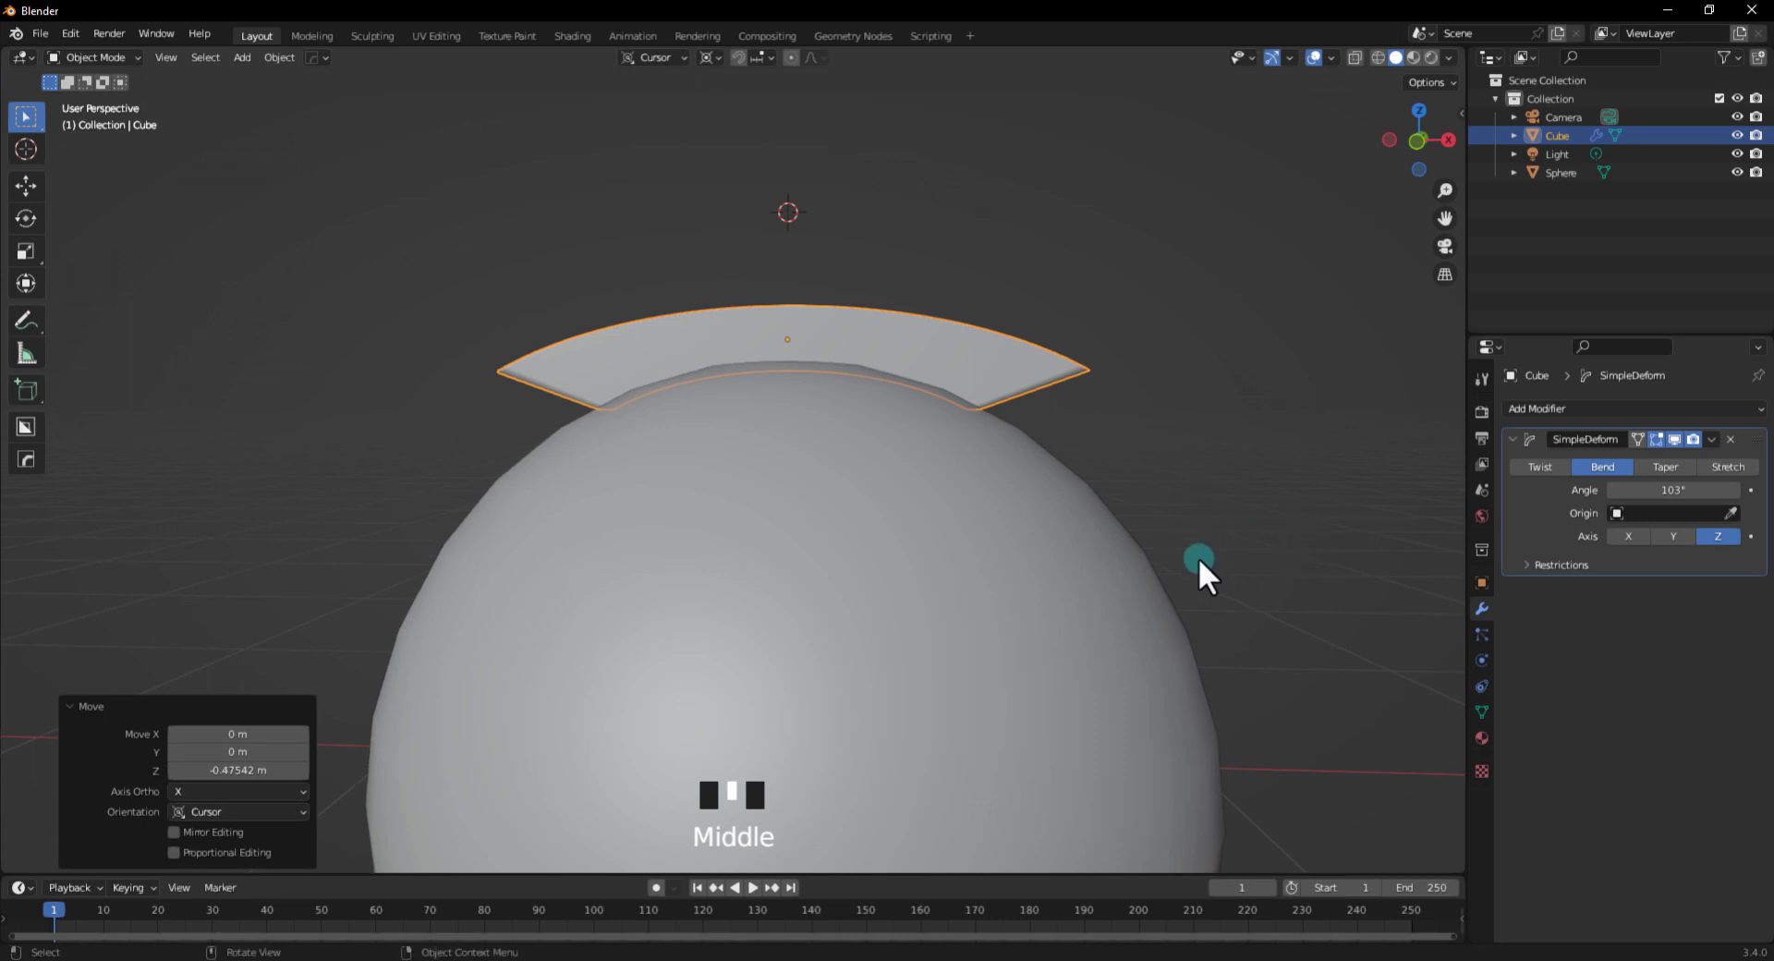
{"action": "middle_click_drag", "start_coordinate": [1199, 559], "coordinate": [1156, 557]}
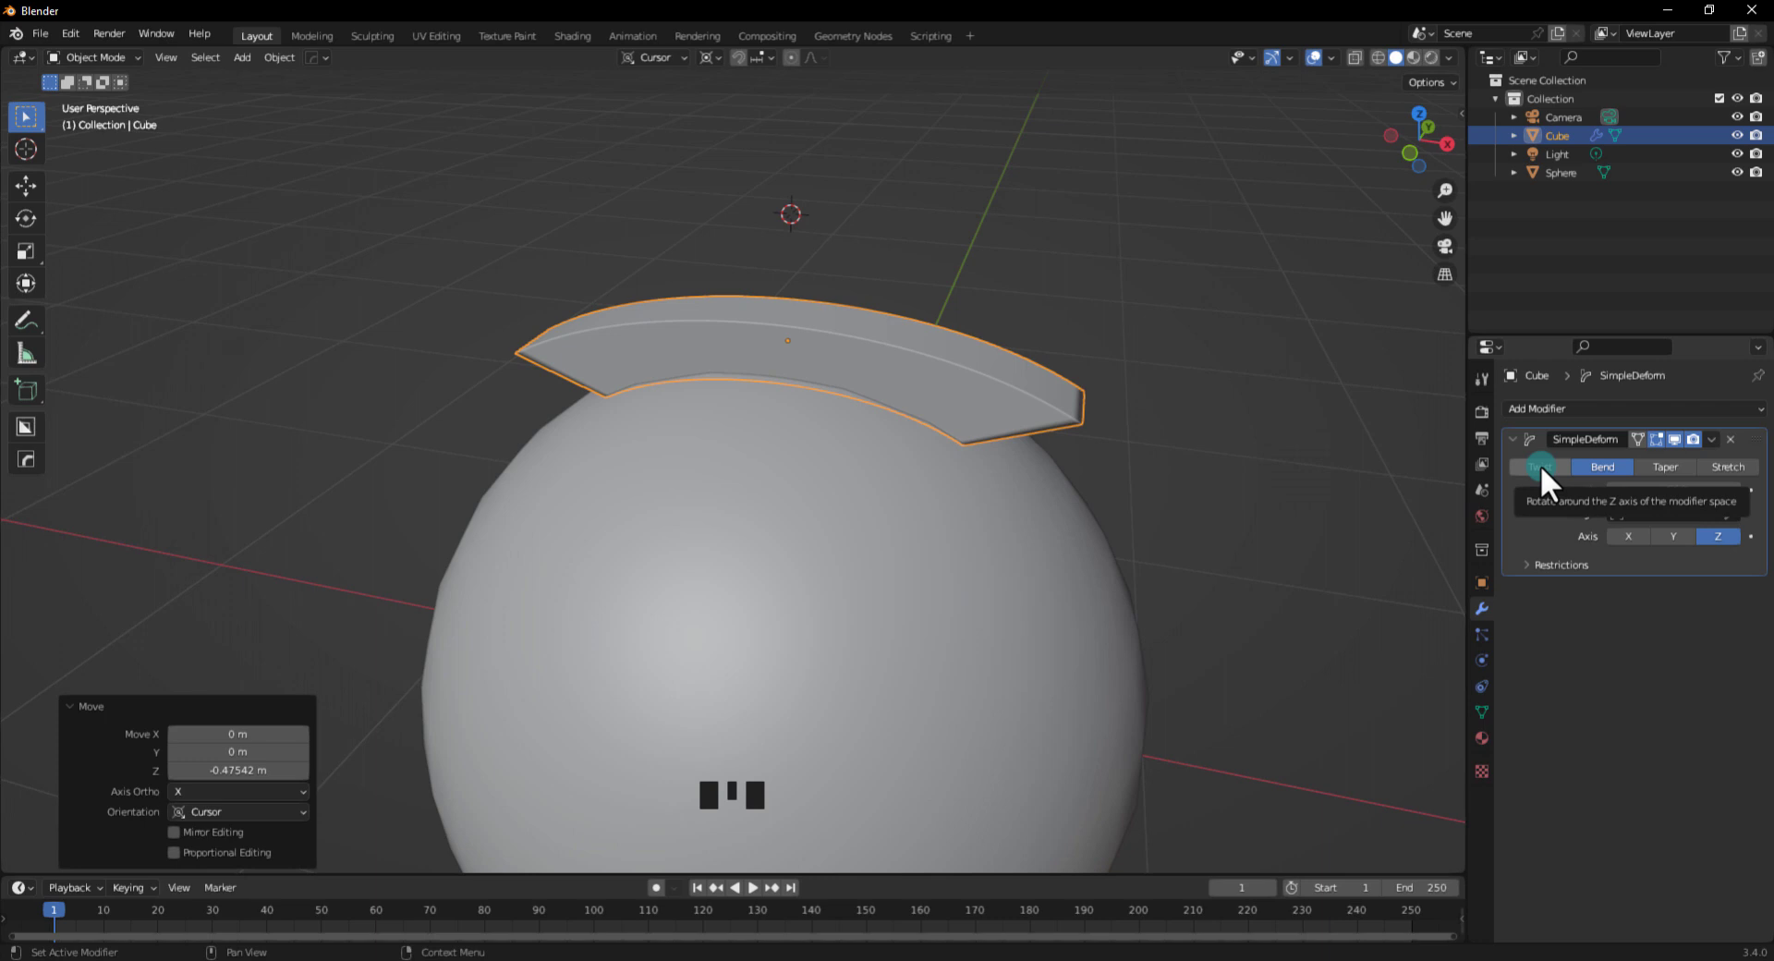
Try the Taper mode on the bar's Simple Deform modifier with a factor of 1.658 on the Y axis
{"action": "left_click", "coordinate": [1662, 468]}
{"action": "middle_click_drag", "start_coordinate": [1173, 450], "coordinate": [1521, 493]}
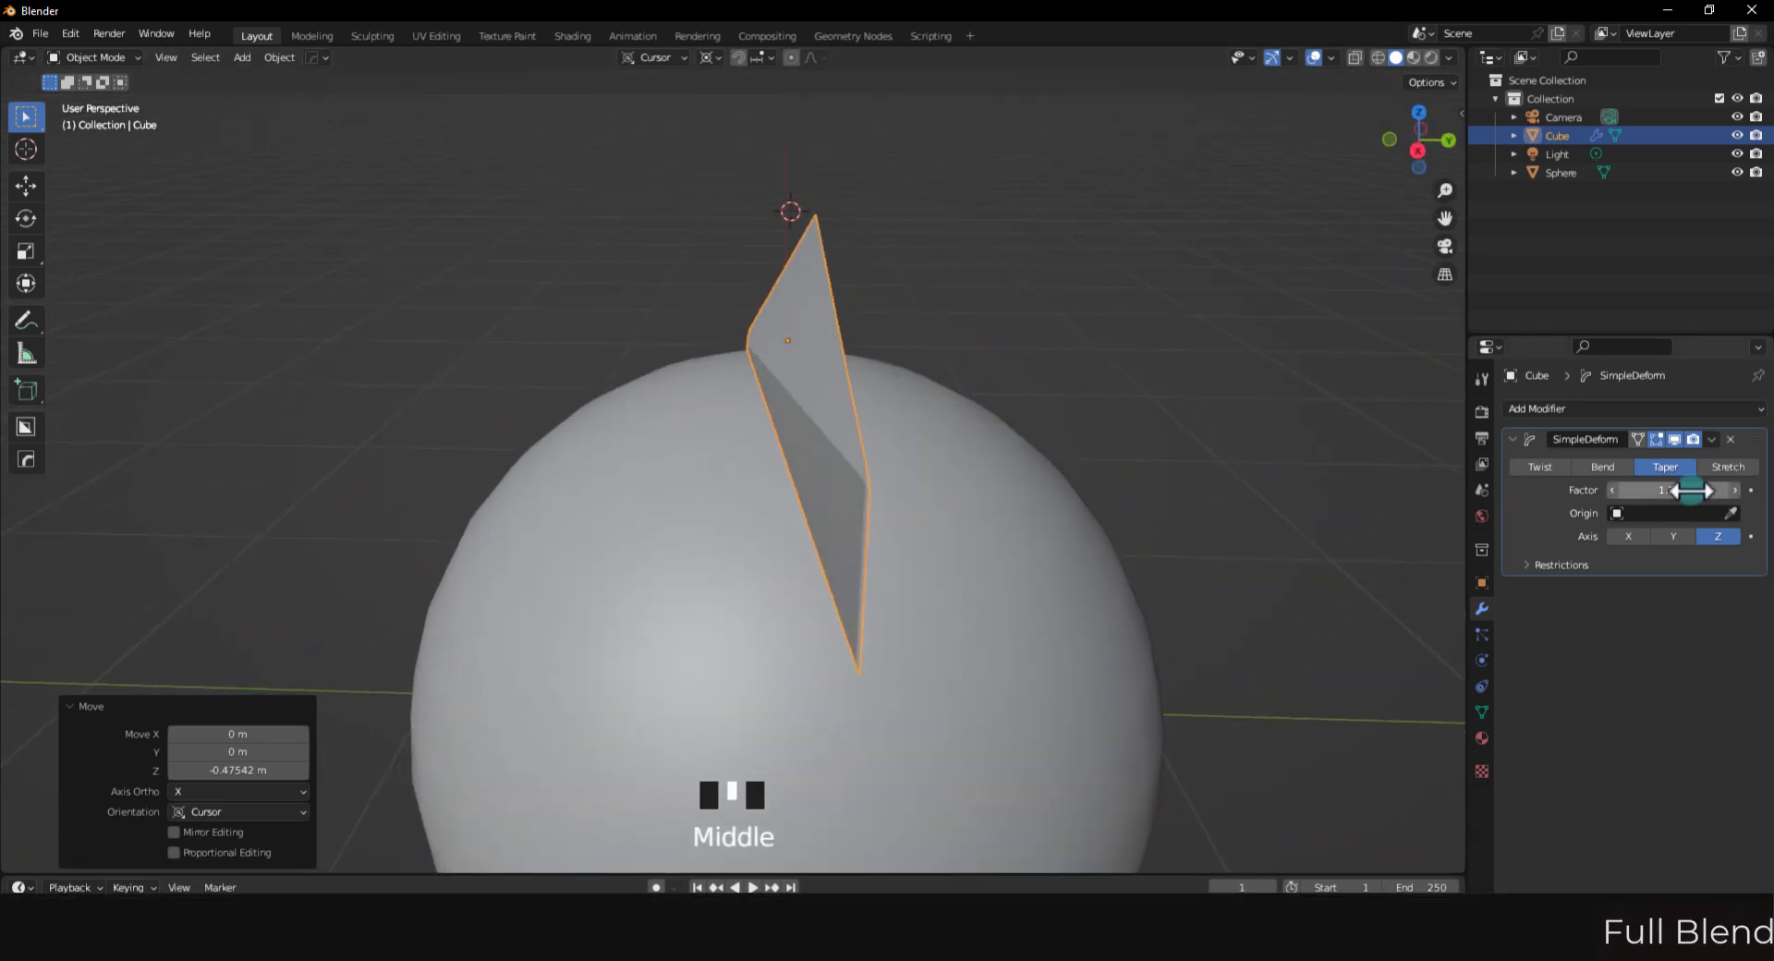
{"action": "left_click_drag", "start_coordinate": [1678, 491], "coordinate": [767, 494]}
{"action": "left_click", "coordinate": [1671, 536]}
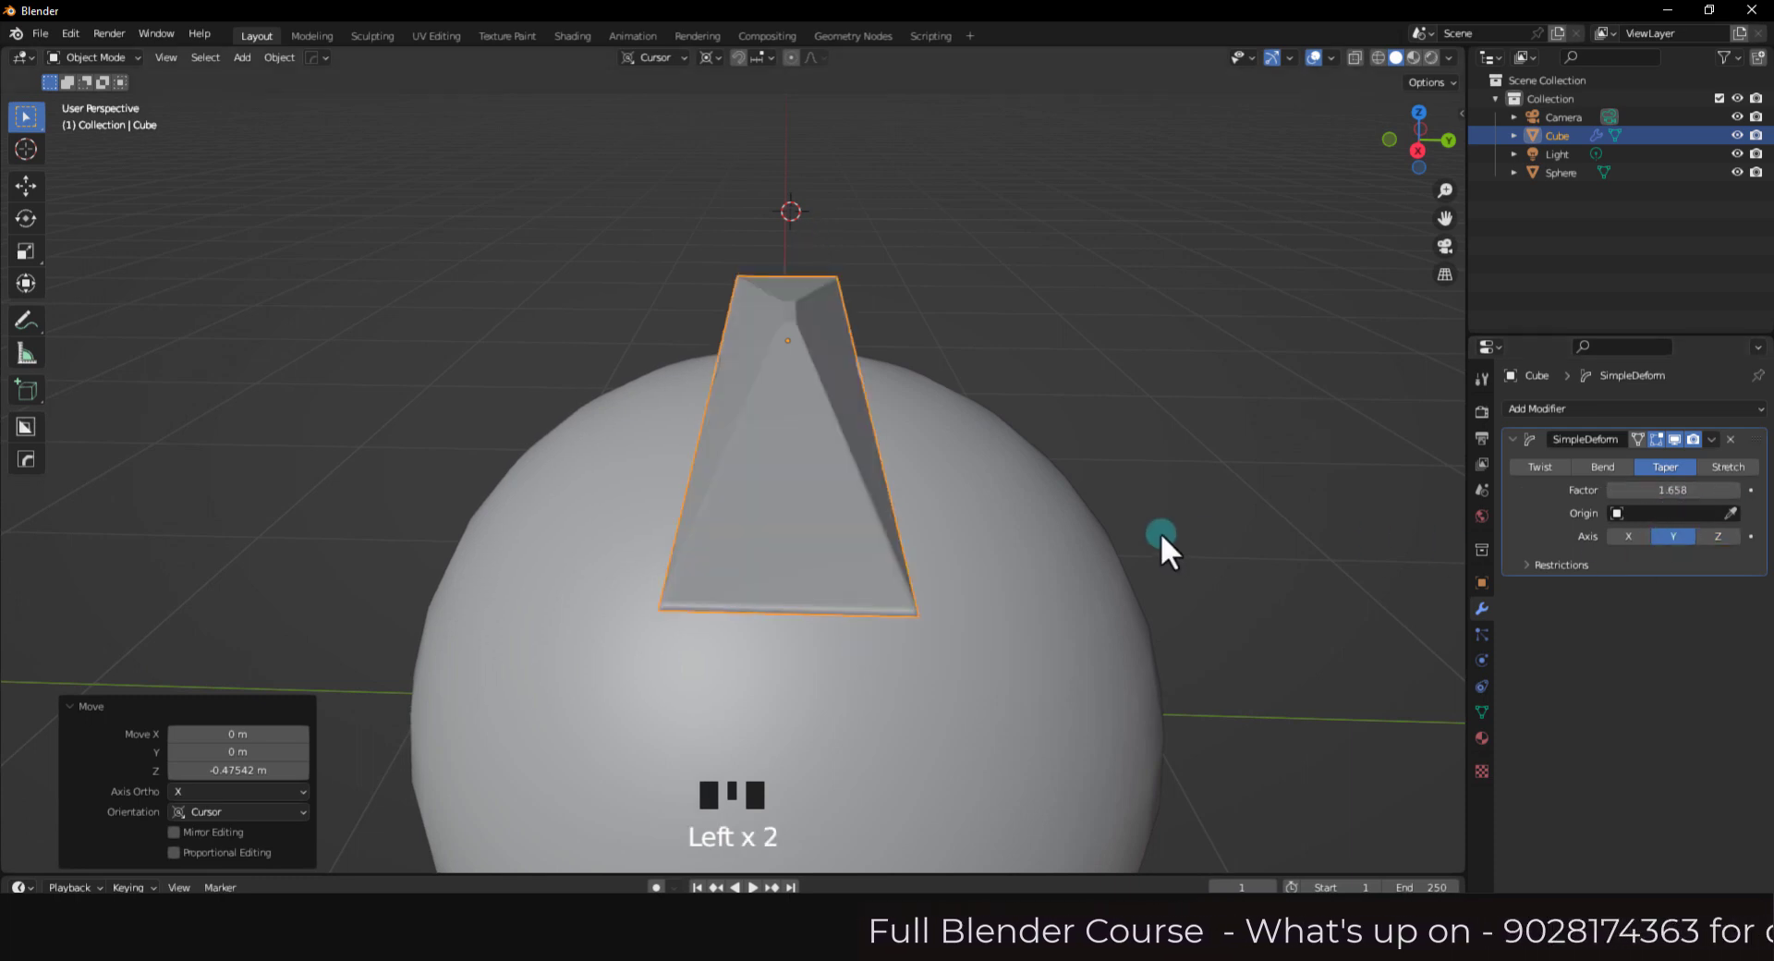
{"action": "middle_click_drag", "start_coordinate": [1160, 534], "coordinate": [1240, 519]}
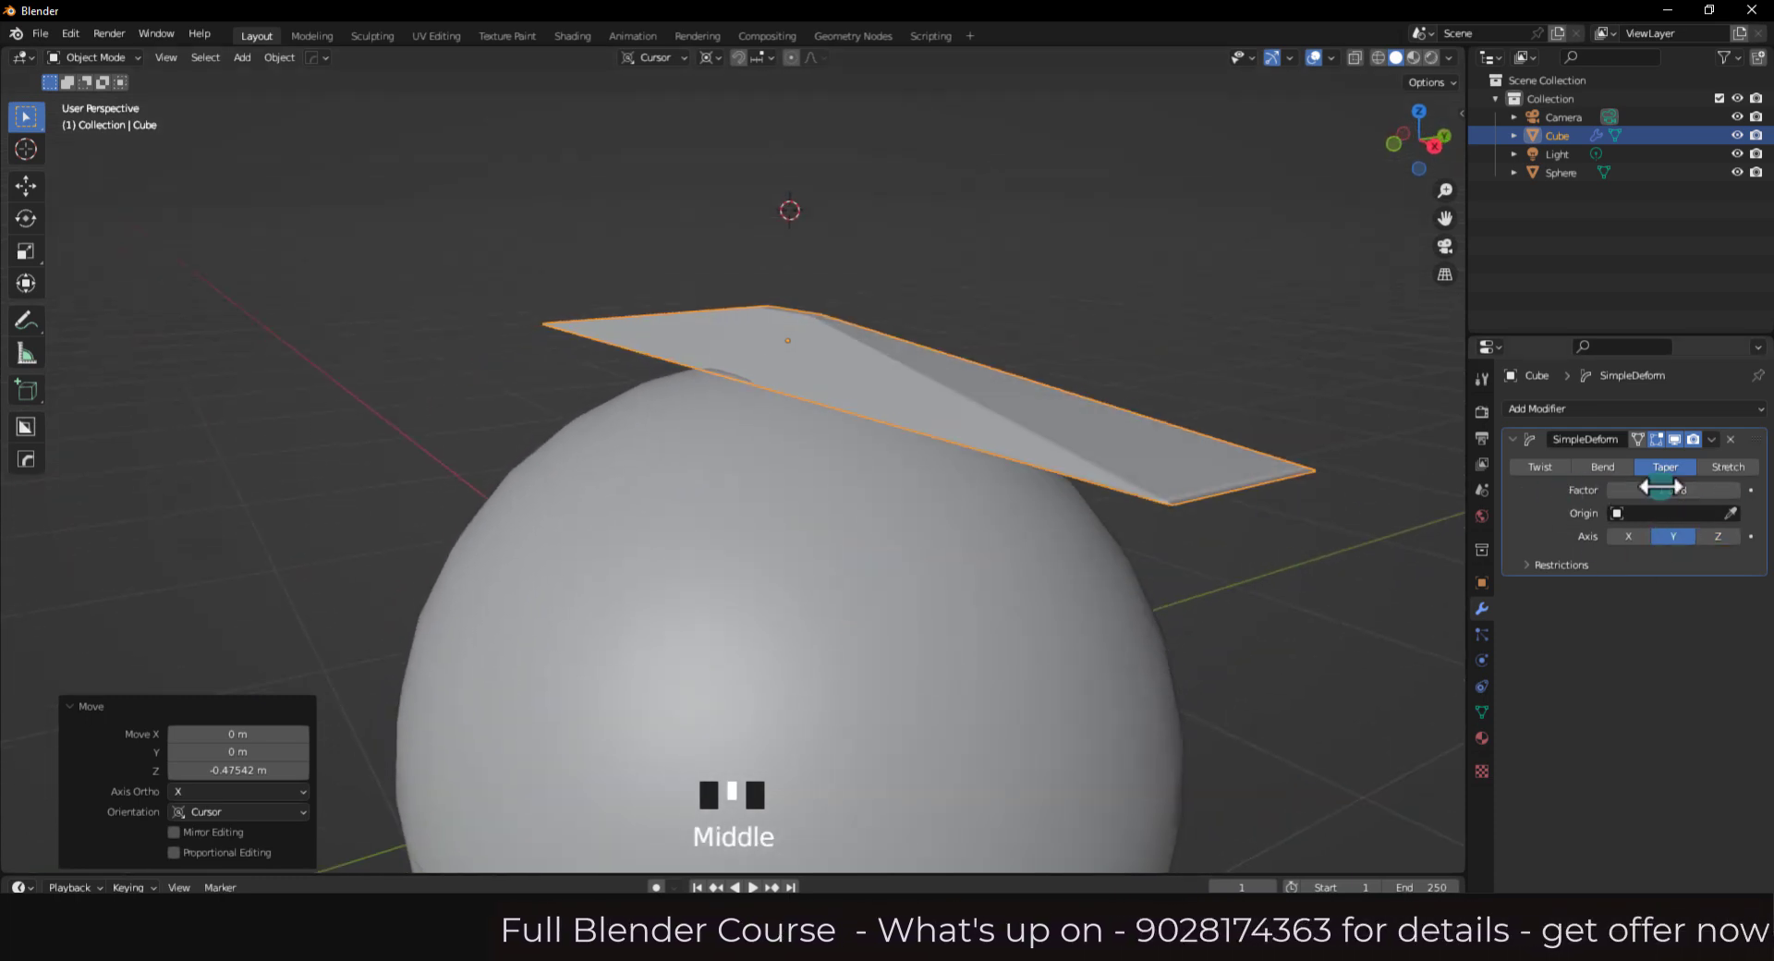
Try the Stretch mode on the bar with a factor of 1.498 on Y and 0.758 on the Z axis
{"action": "left_click", "coordinate": [1718, 467]}
{"action": "scroll", "coordinate": [943, 462], "scroll_direction": "down", "scroll_amount": 4}
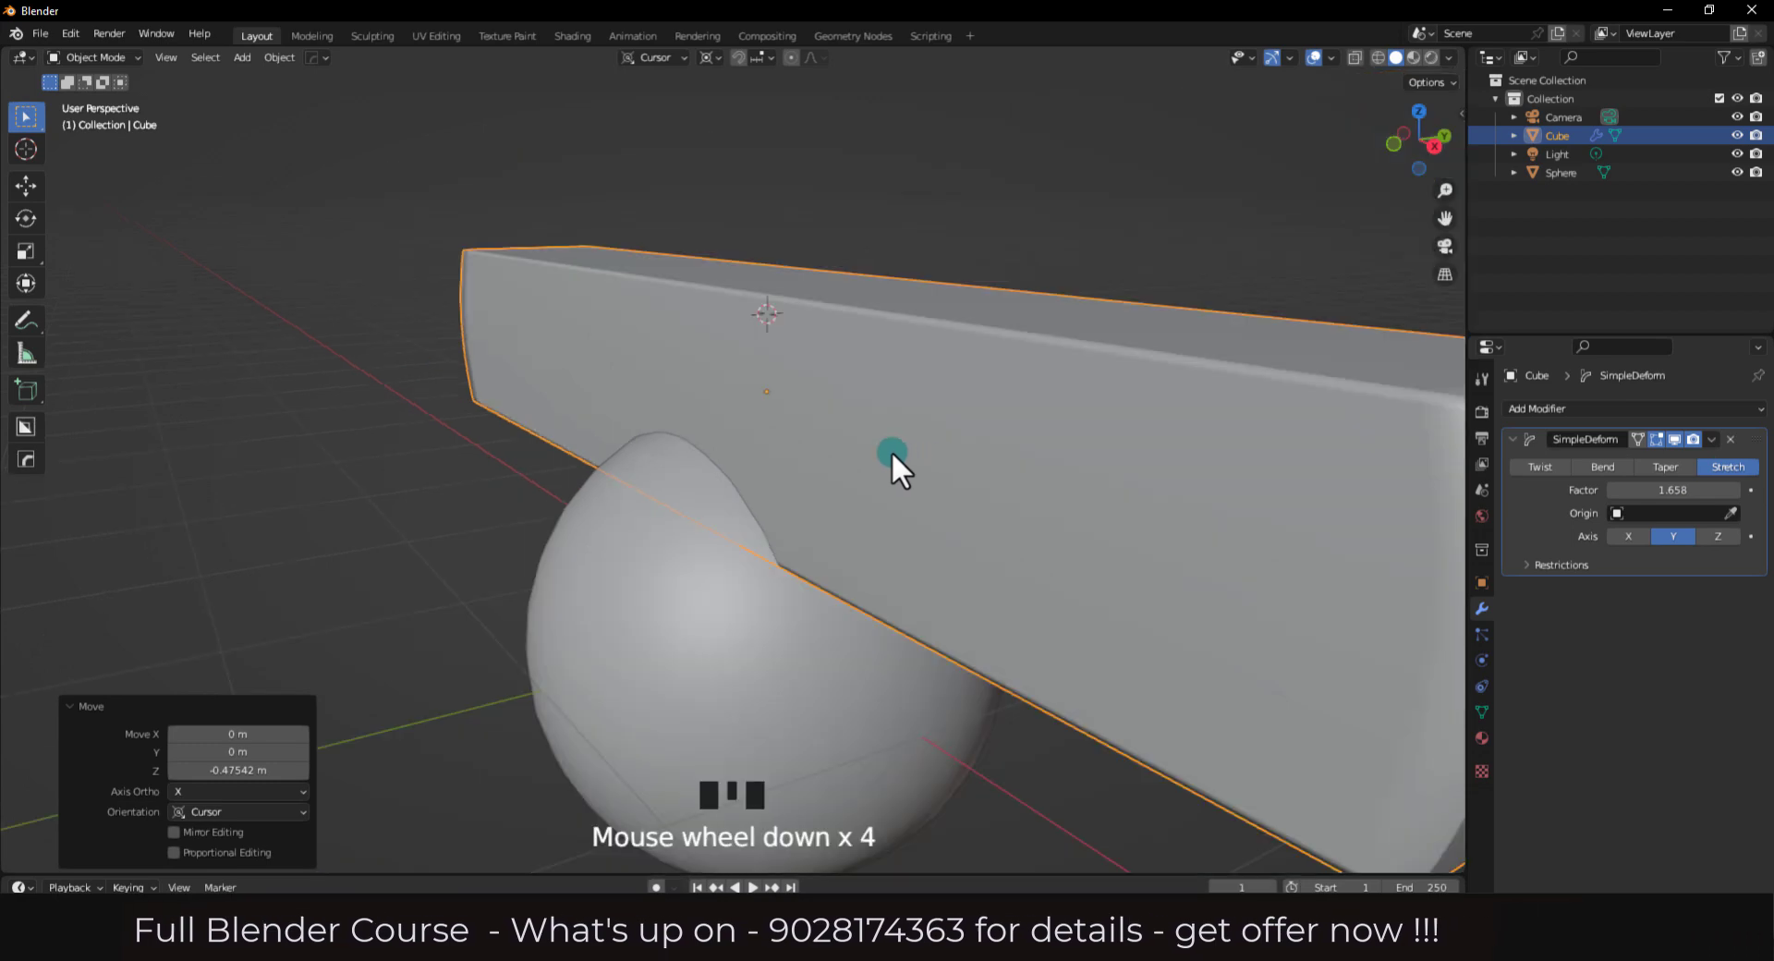
{"action": "middle_click_drag", "start_coordinate": [896, 463], "coordinate": [915, 495]}
{"action": "scroll", "coordinate": [952, 476], "scroll_direction": "down", "scroll_amount": 4}
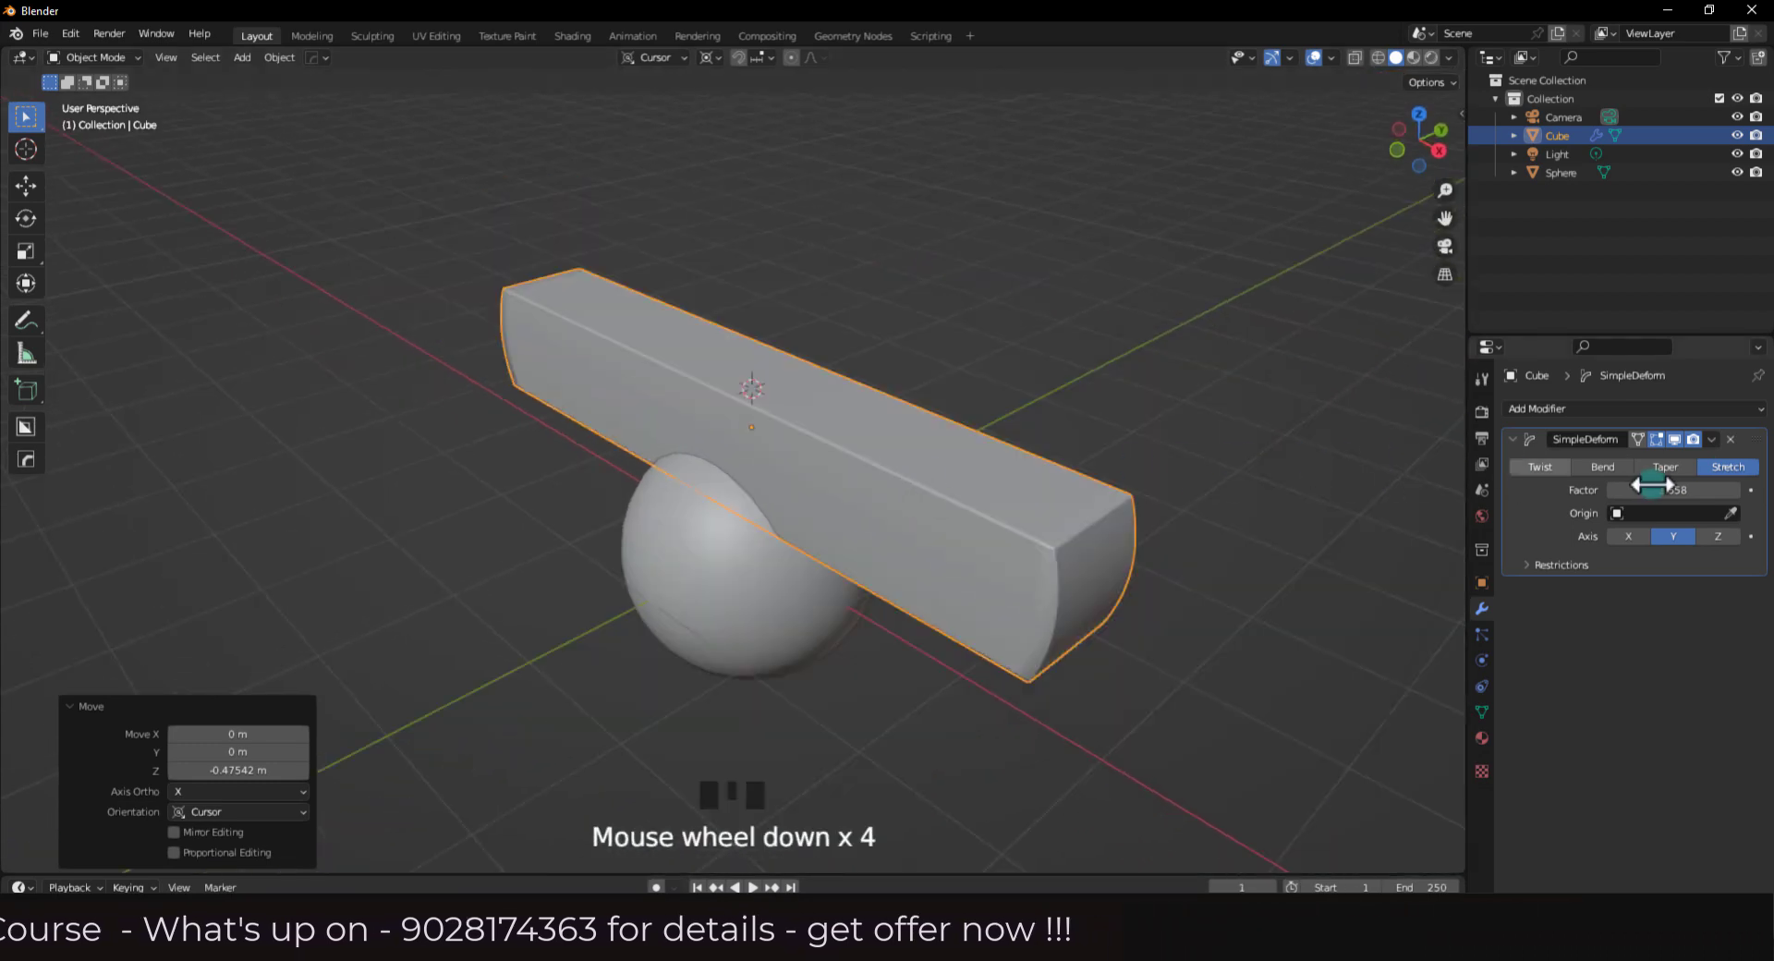
{"action": "left_click_drag", "start_coordinate": [1663, 490], "coordinate": [1704, 556]}
{"action": "left_click", "coordinate": [1709, 537]}
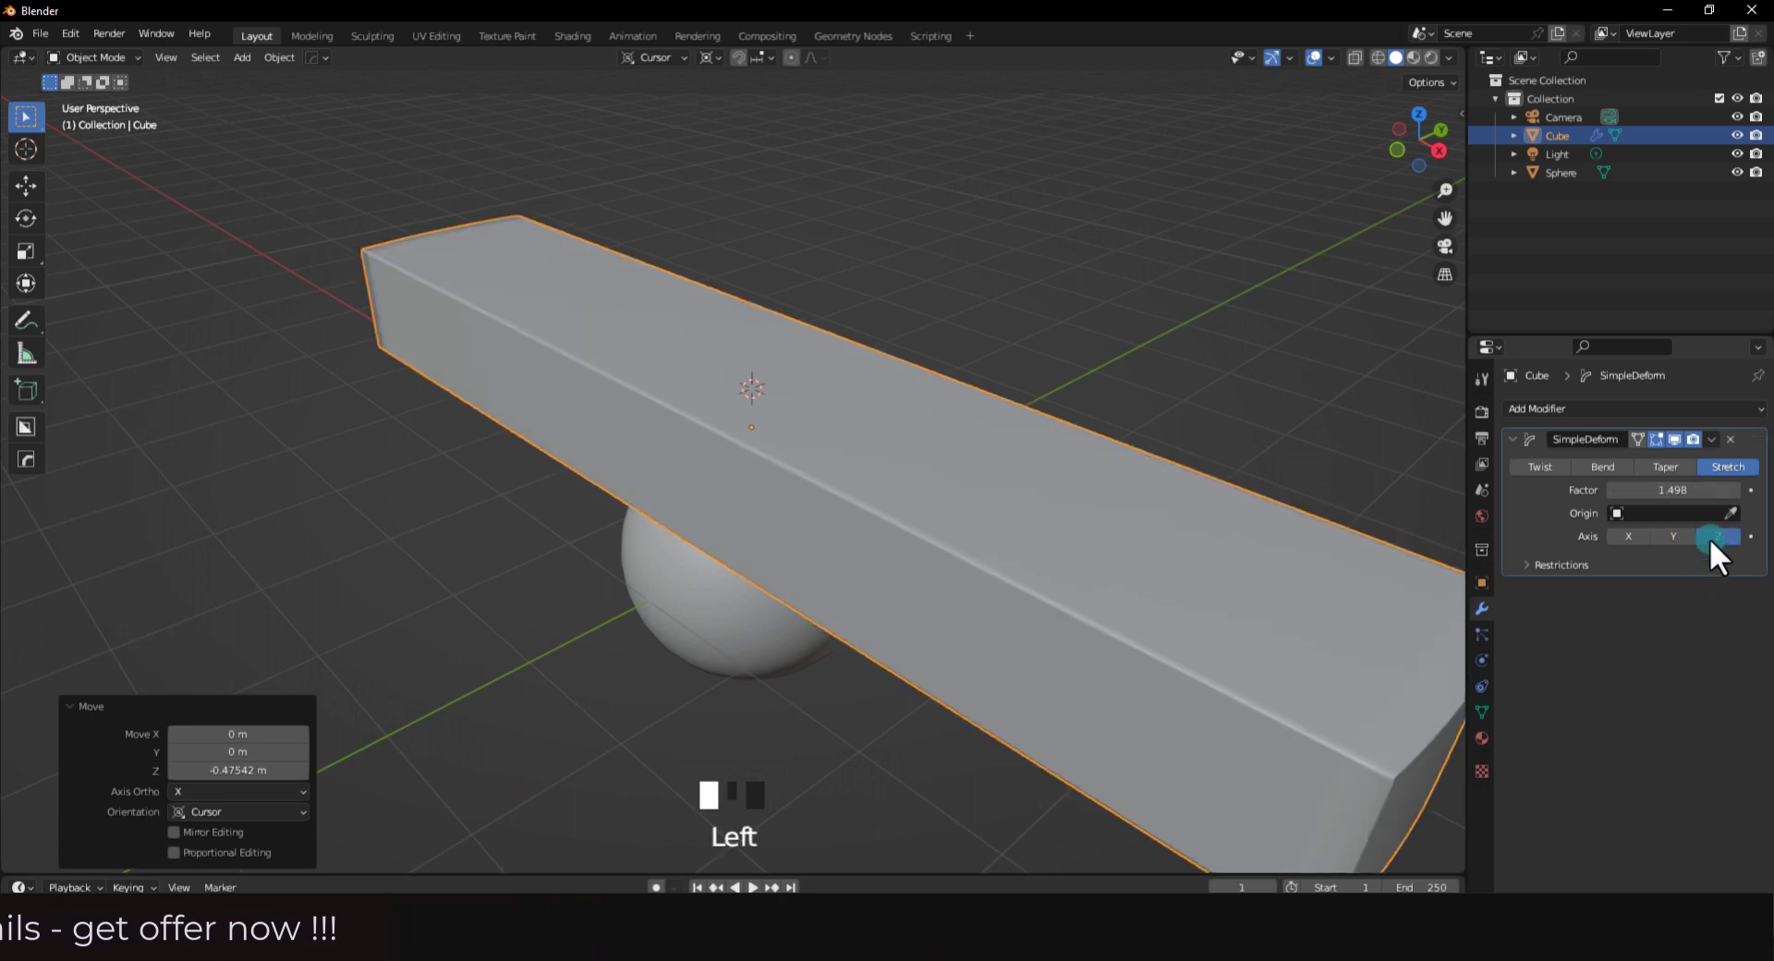
{"action": "mouse_move", "coordinate": [1683, 489]}
{"action": "left_mouse_down"}
{"action": "mouse_move", "coordinate": [1725, 490]}
{"action": "mouse_move", "coordinate": [1654, 489]}
{"action": "left_mouse_up"}
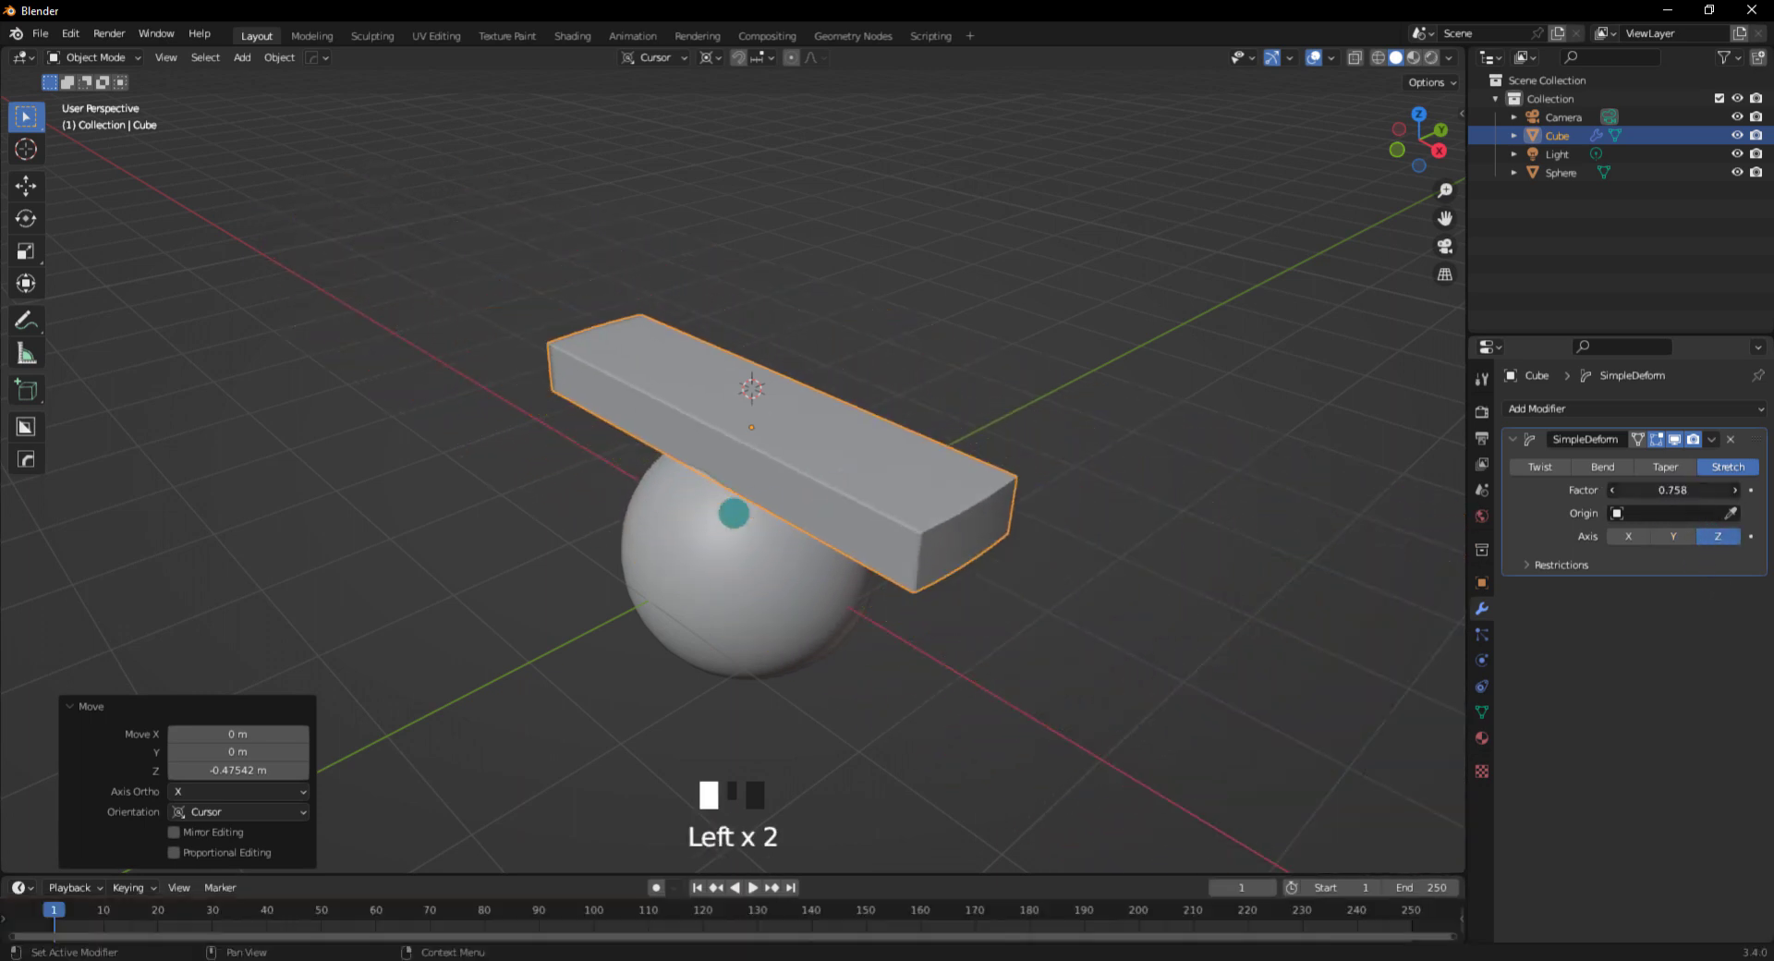
Try the Twist mode on the bar's Simple Deform modifier with a 33.9° angle around the Z axis
{"action": "left_click", "coordinate": [1545, 468]}
{"action": "left_click_drag", "start_coordinate": [1660, 490], "coordinate": [847, 384]}
{"action": "left_click_drag", "start_coordinate": [1071, 553], "coordinate": [1556, 524]}
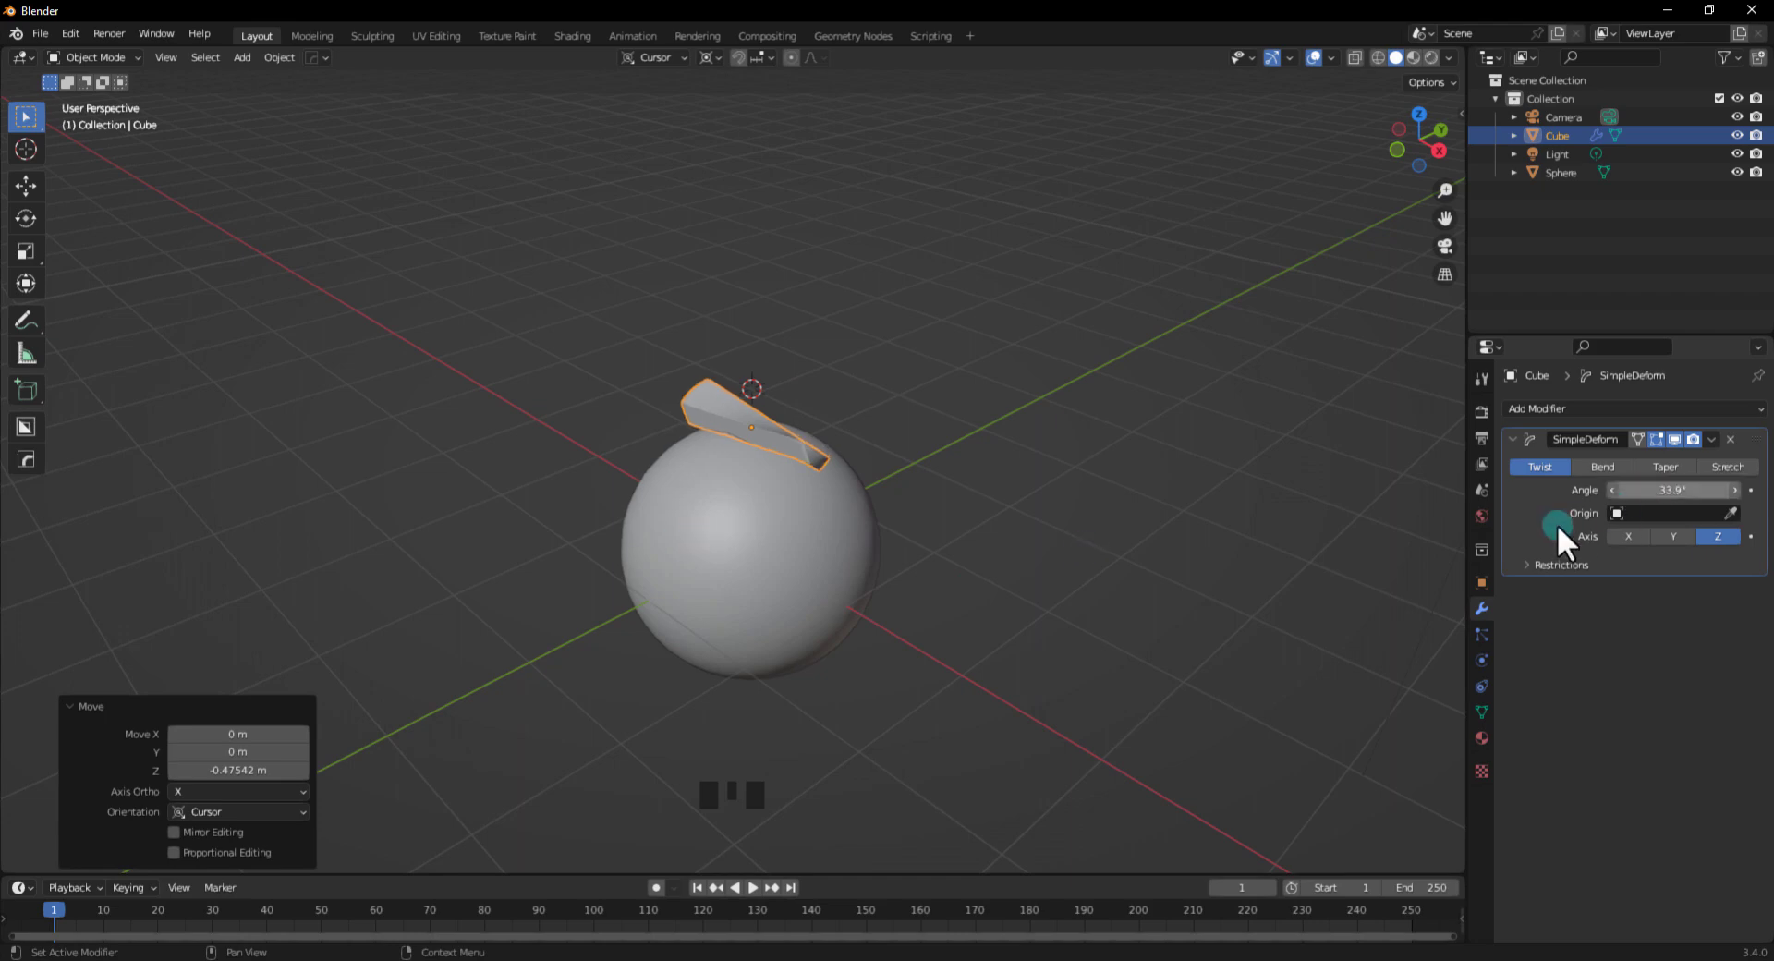
Remove the Simple Deform modifier from the bar and inspect the straight bar on the sphere
{"action": "left_click", "coordinate": [1732, 441]}
{"action": "middle_click_drag", "start_coordinate": [1097, 535], "coordinate": [752, 448]}
{"action": "scroll", "coordinate": [787, 538], "scroll_direction": "up", "scroll_amount": 4}
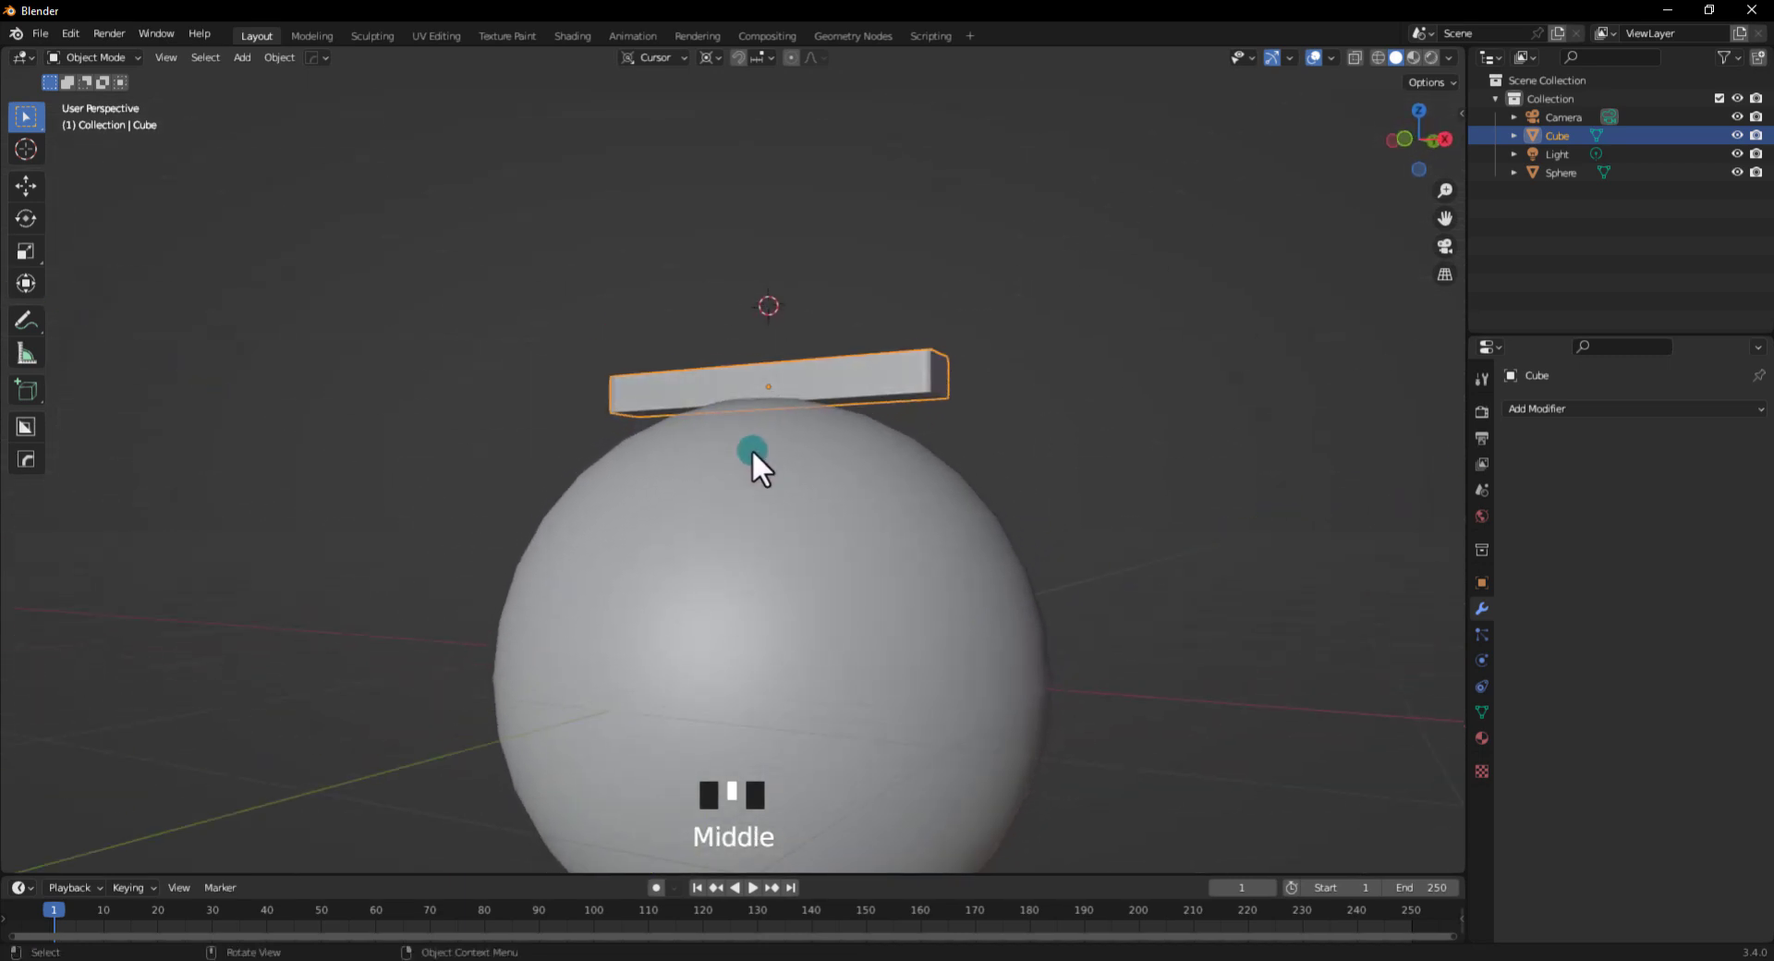
{"action": "middle_click_drag", "start_coordinate": [1040, 452], "coordinate": [1005, 557]}
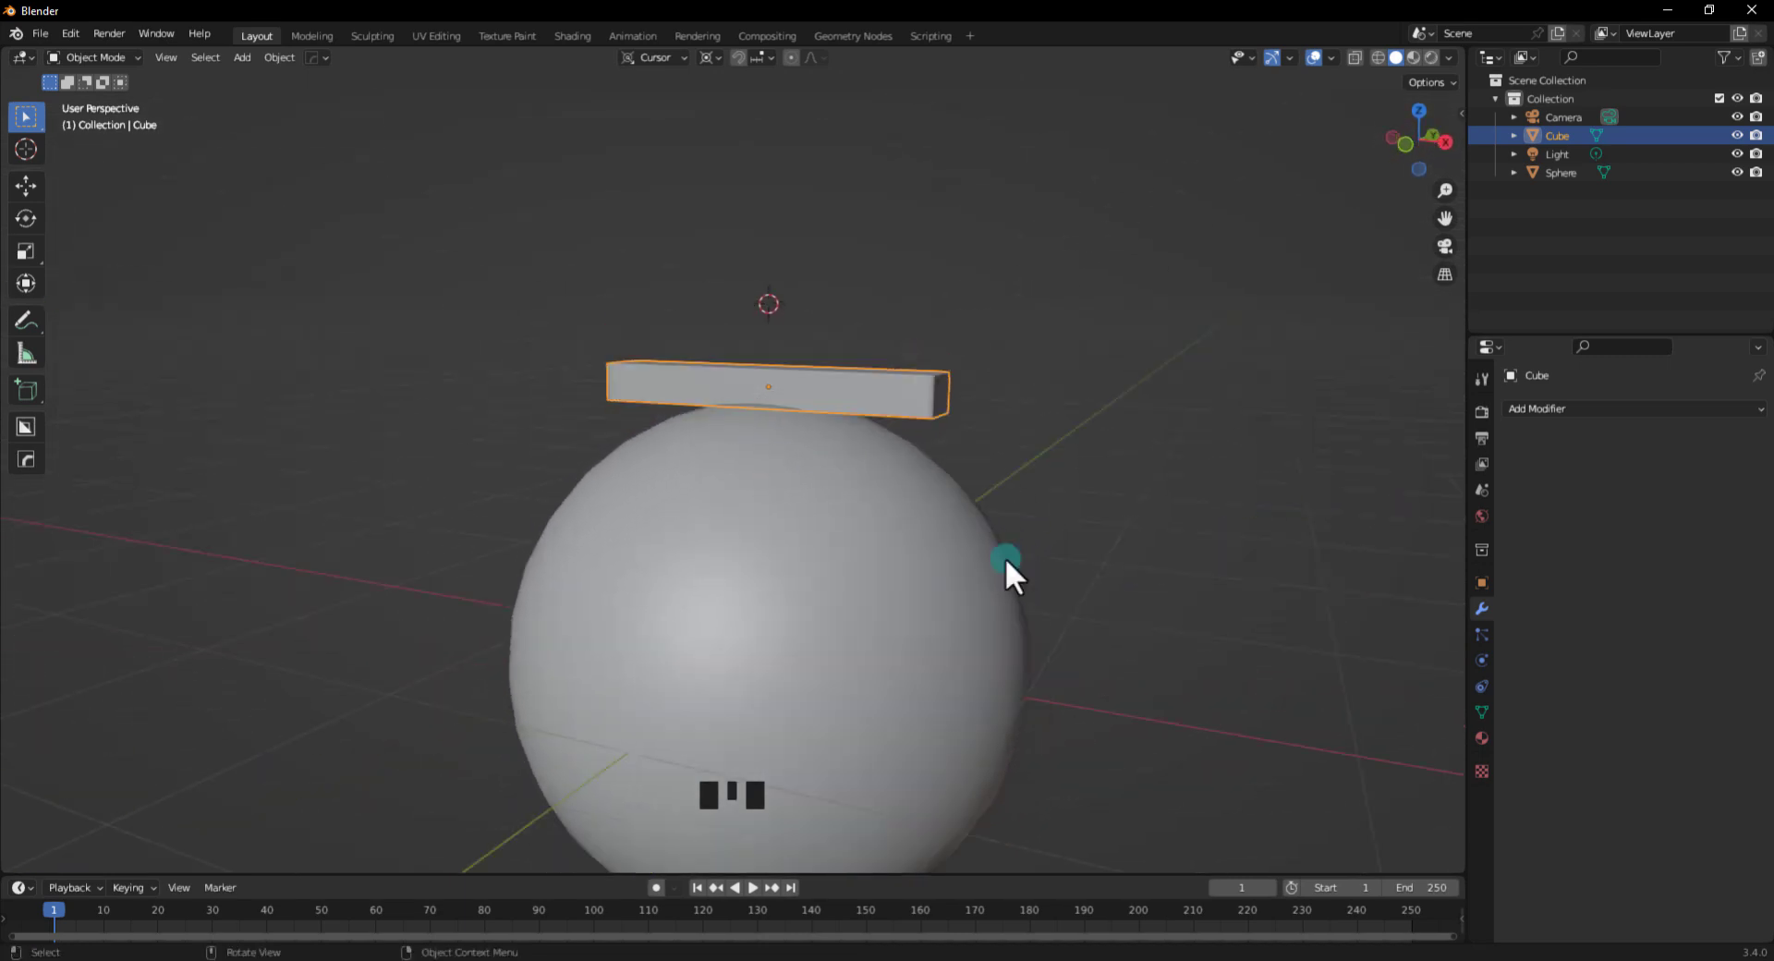